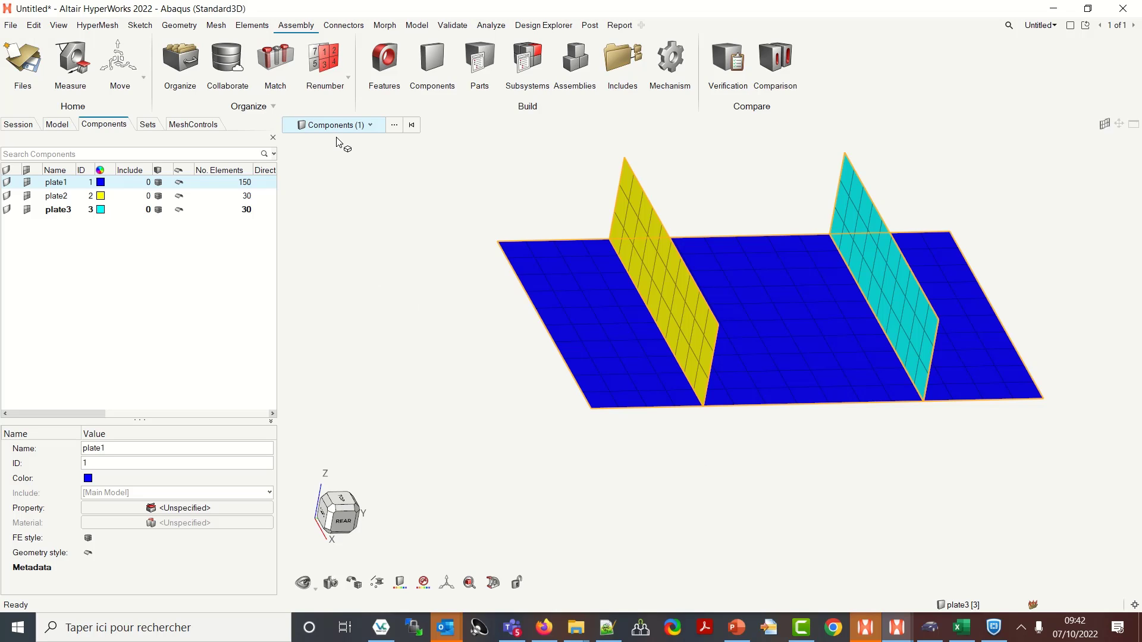
- Clear the plate1 selection and switch the entity selector to Nodes
left_click(355, 231)
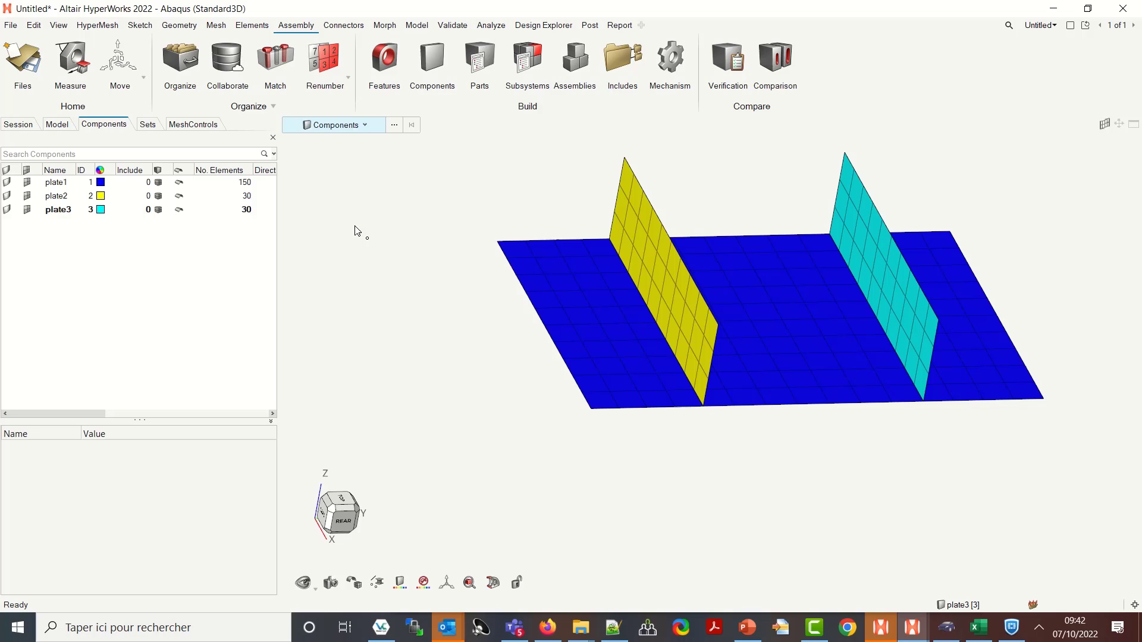
key("n")
- Select the nodes along the yellow plate's base edge and grow to the 30 attached elements
left_click(603, 239)
left_click(701, 408, "shift")
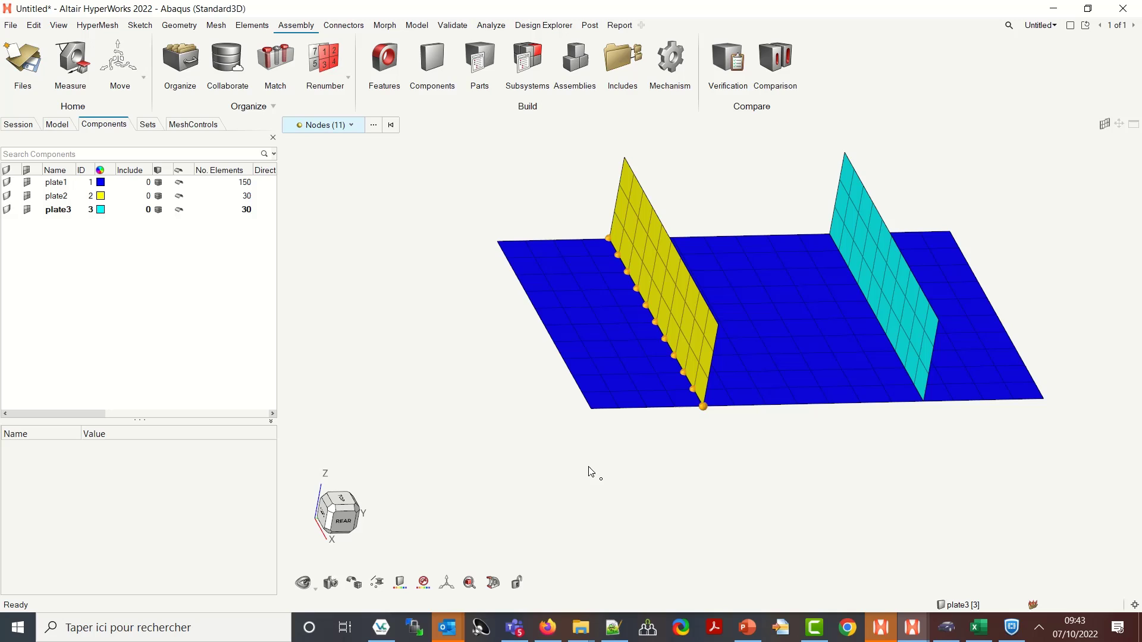
key("shift+a")
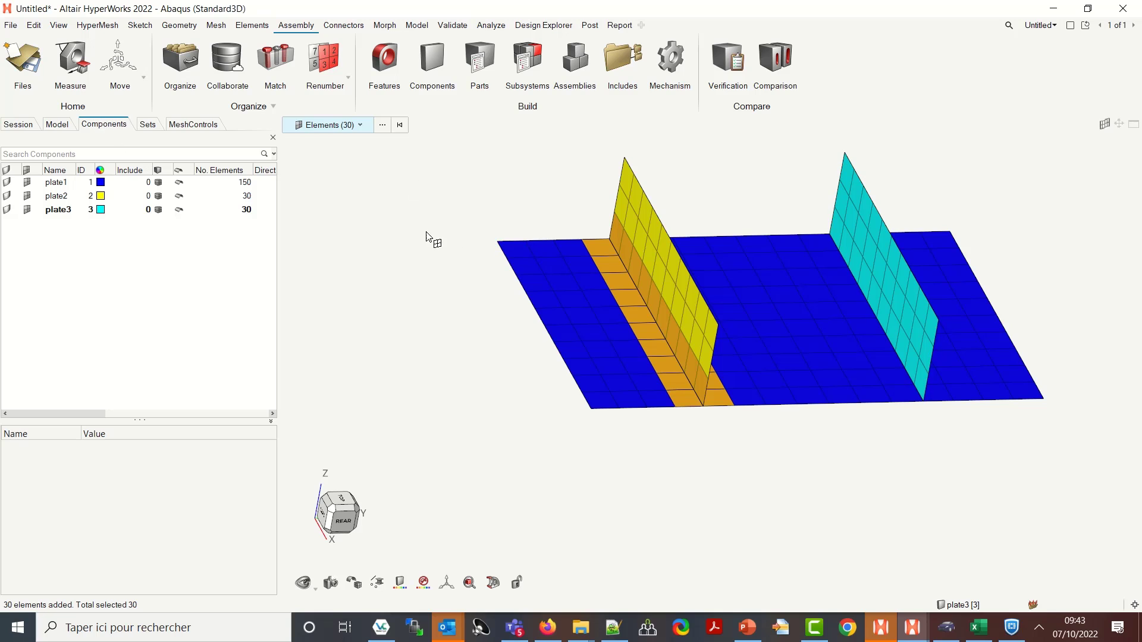
- Save the 30-element selection for reuse and show the Model browser
right_click(417, 274)
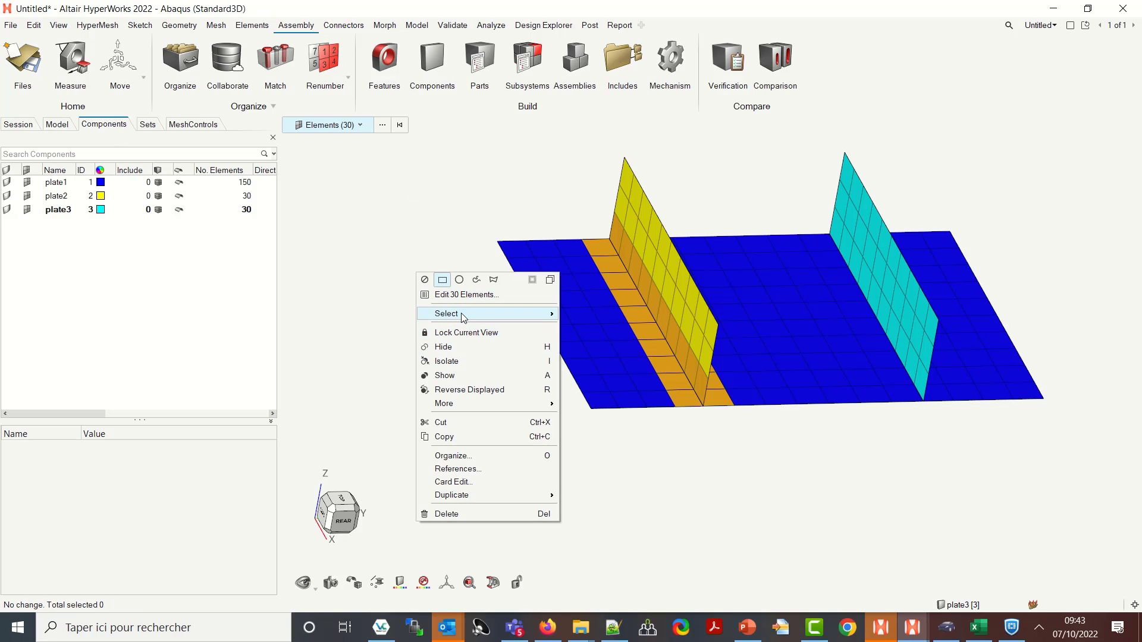
mouse_move(446, 314)
left_click(581, 327)
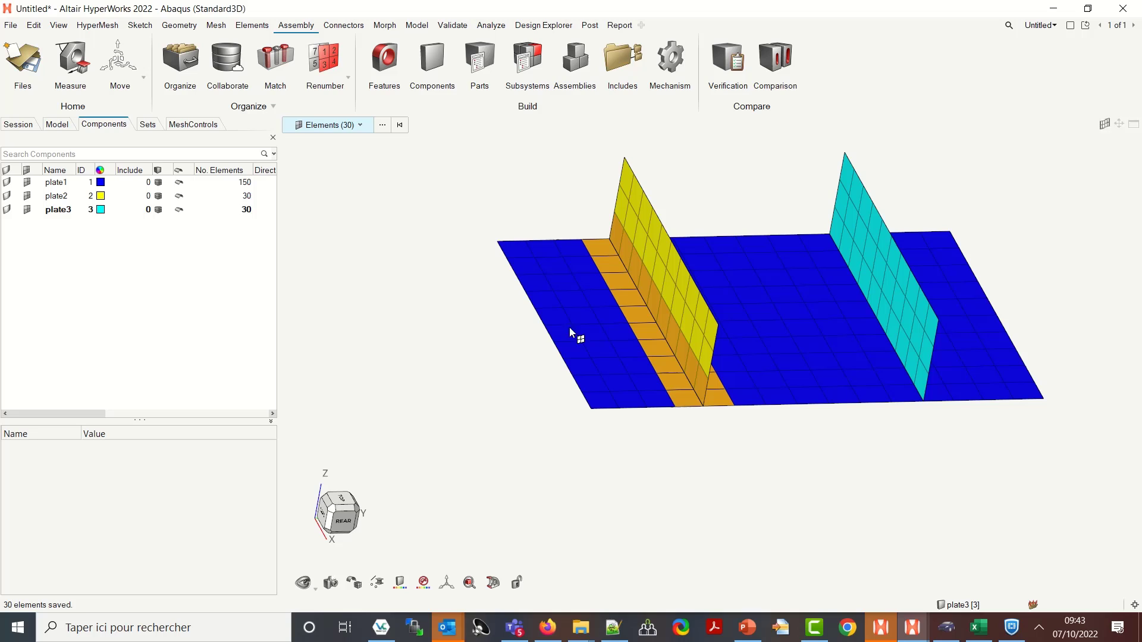
left_click(55, 126)
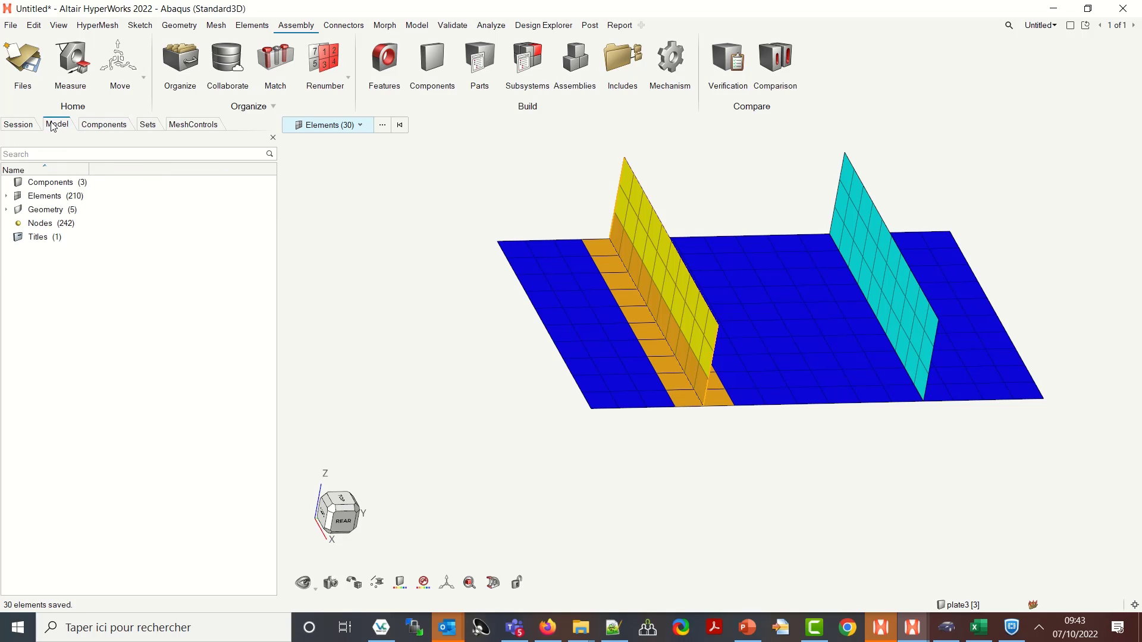
- Create a new set with Card Image set to ELSET
right_click(121, 274)
mouse_move(145, 278)
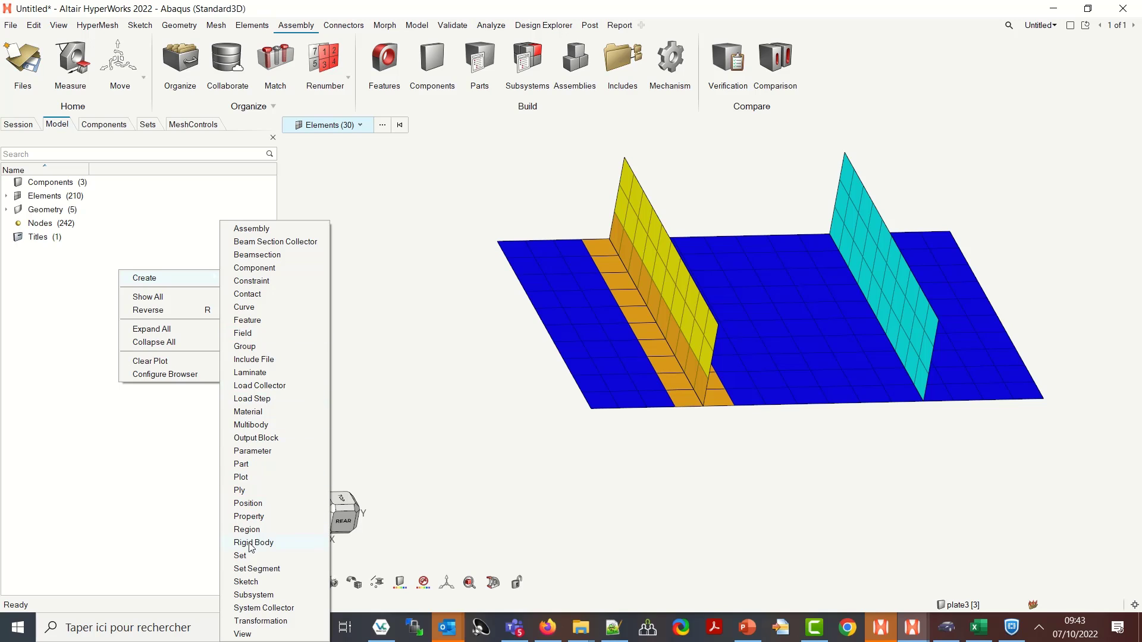
left_click(241, 555)
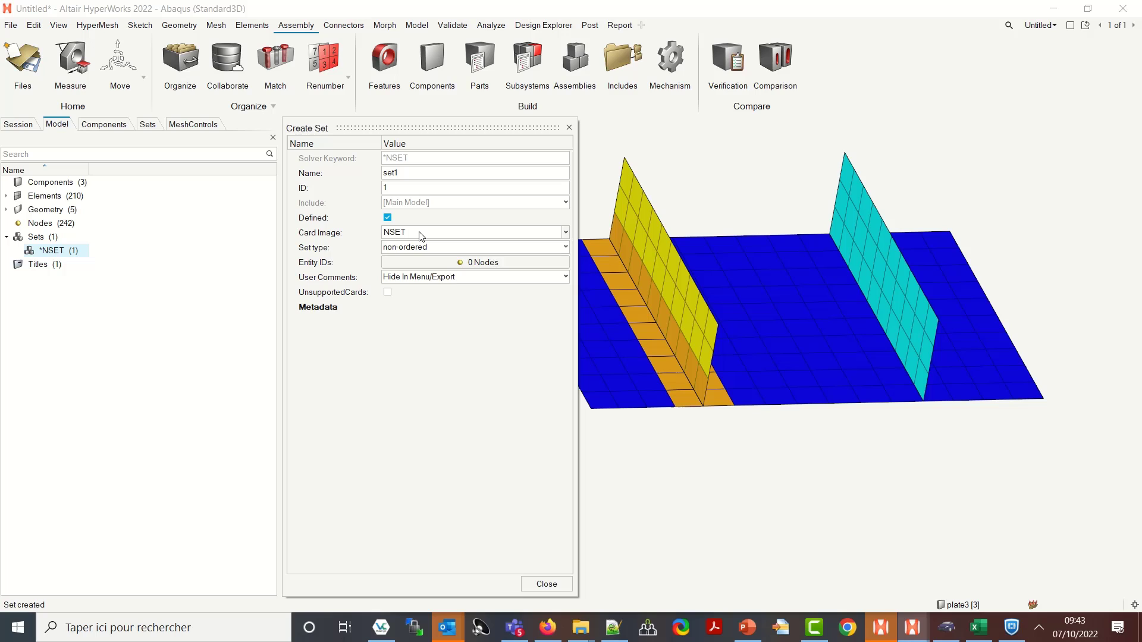
left_click(418, 232)
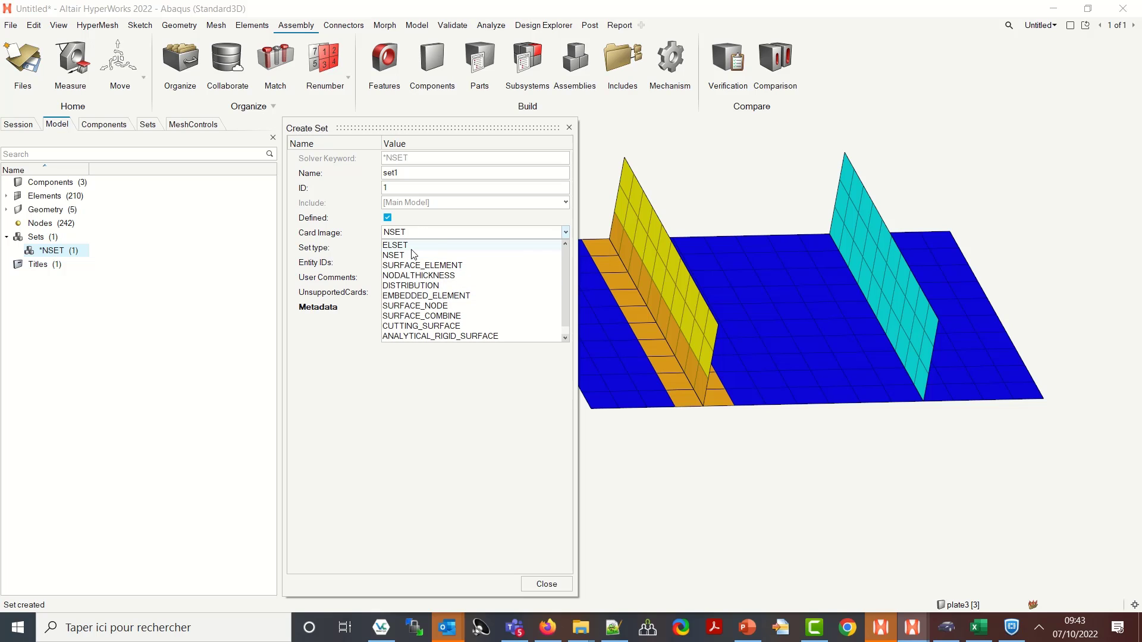
left_click(410, 246)
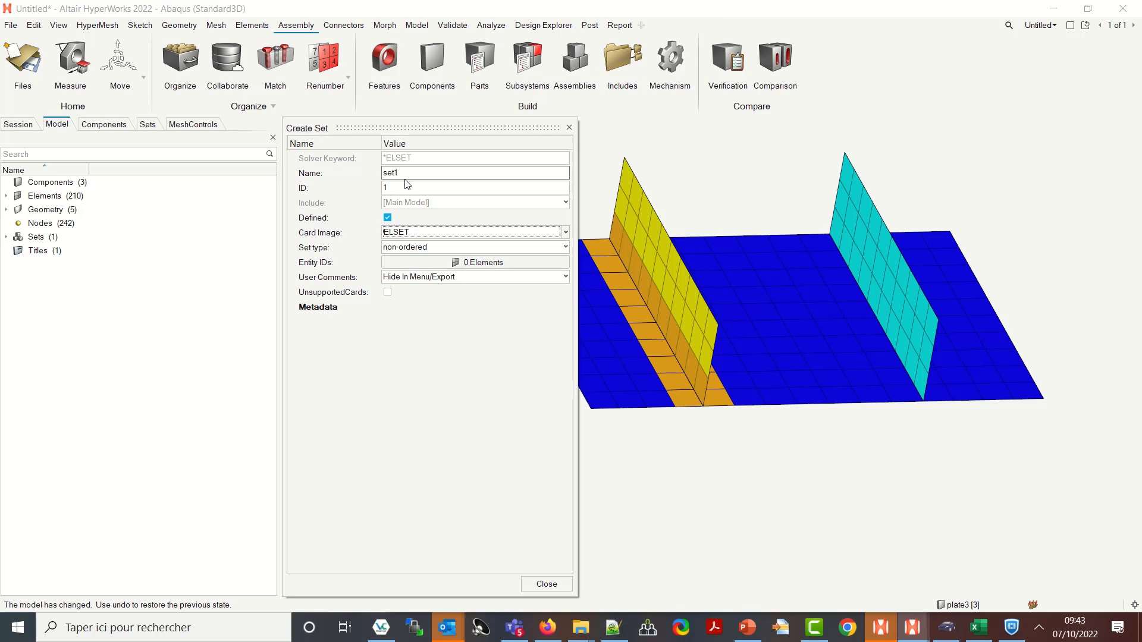
- Fill the set's Entity IDs from the retrieved 30-element selection and close the editor
left_click(446, 262)
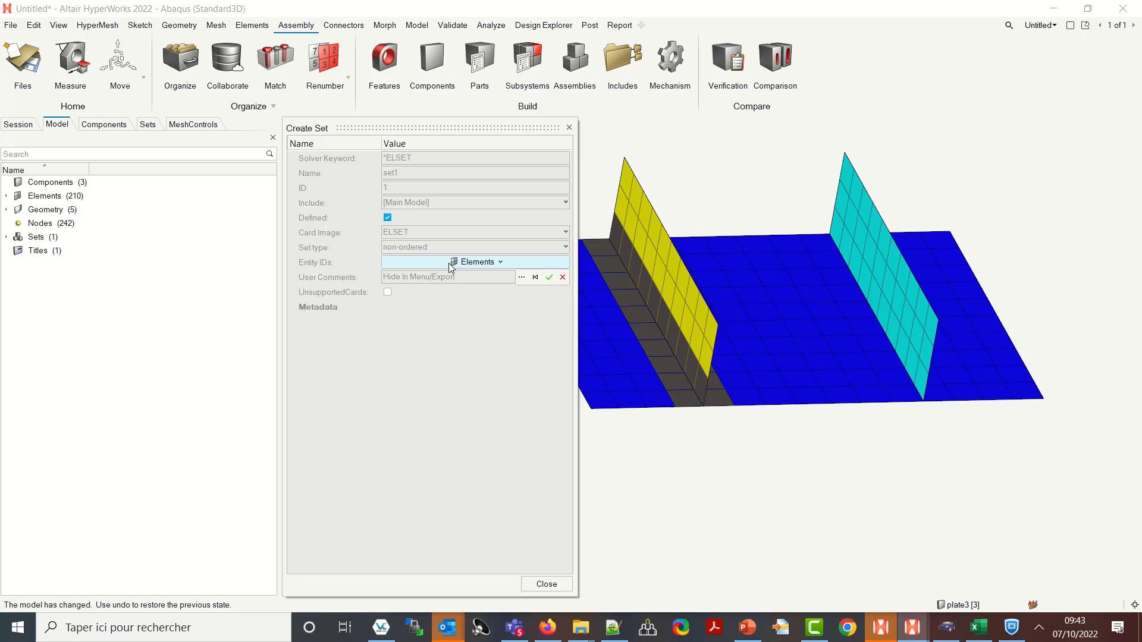
right_click(621, 465)
mouse_move(661, 490)
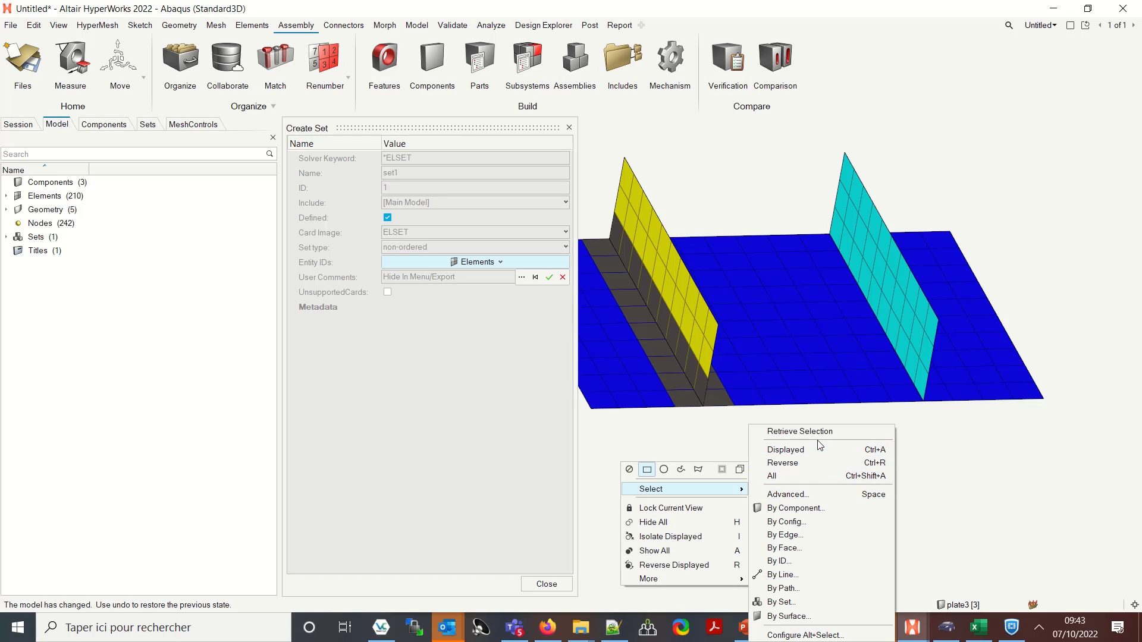
left_click(812, 433)
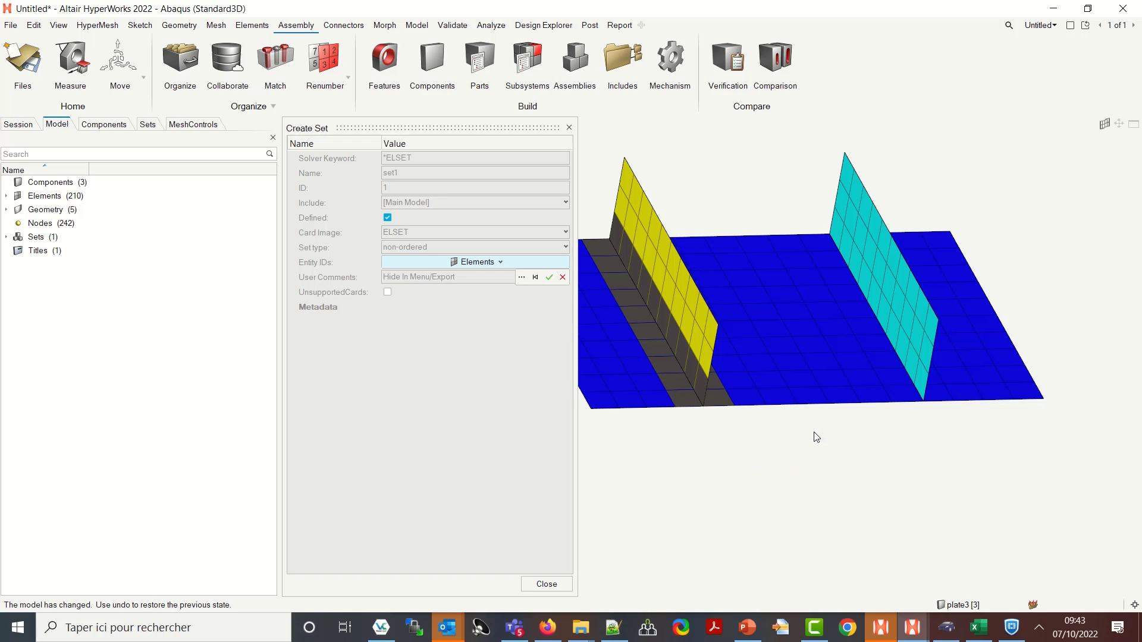
left_click(549, 277)
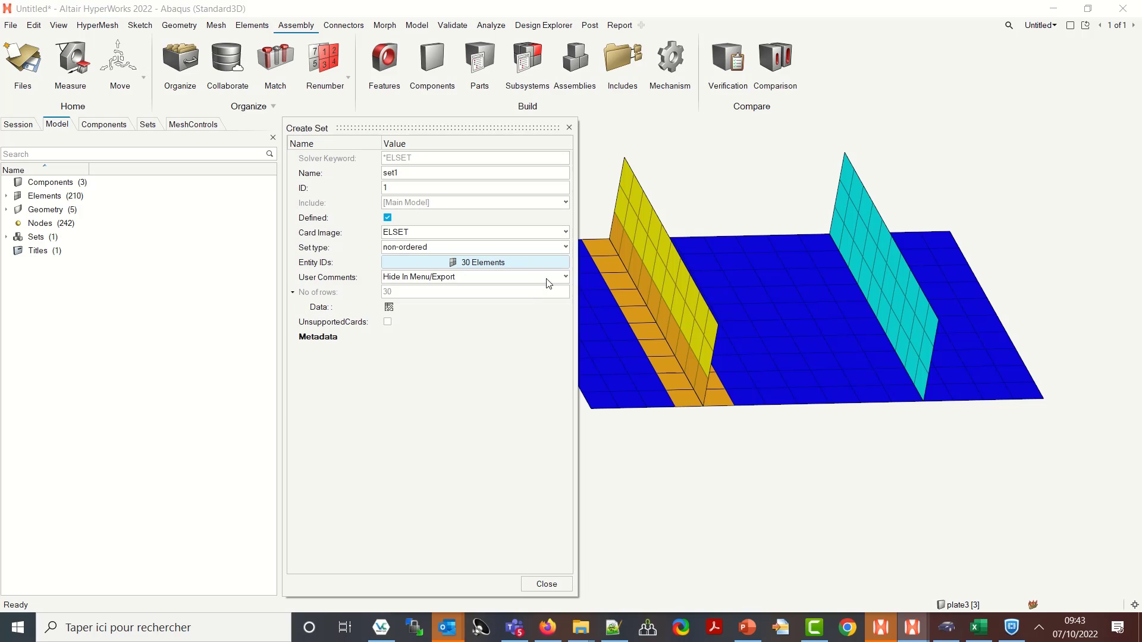
left_click(563, 585)
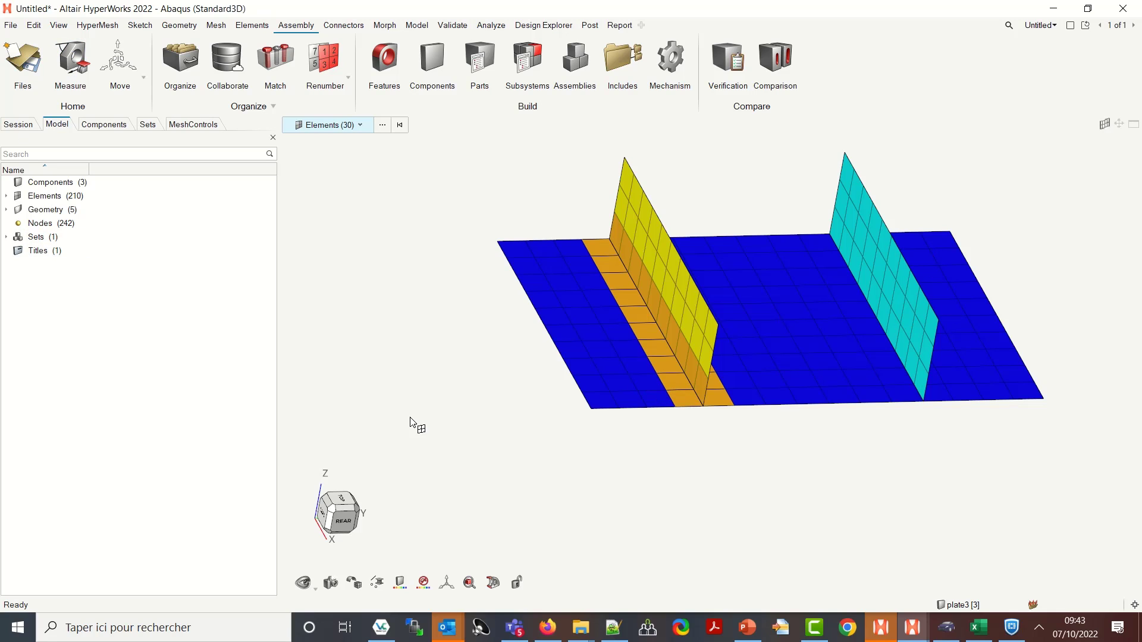
- Start a new blank Notepad++ document and widen it across the window
left_click(613, 629)
key("ctrl+n")
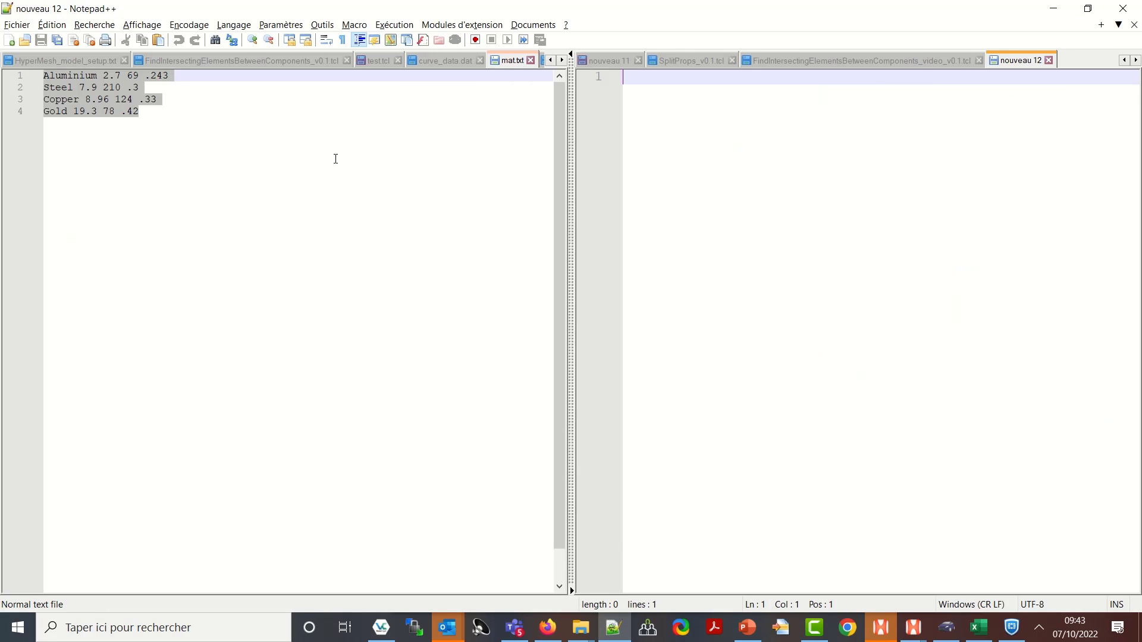
left_click_drag(572, 169, 86, 186)
- Return to HyperWorks and look in the Edit menu for the recorded command file
key("alt+Tab")
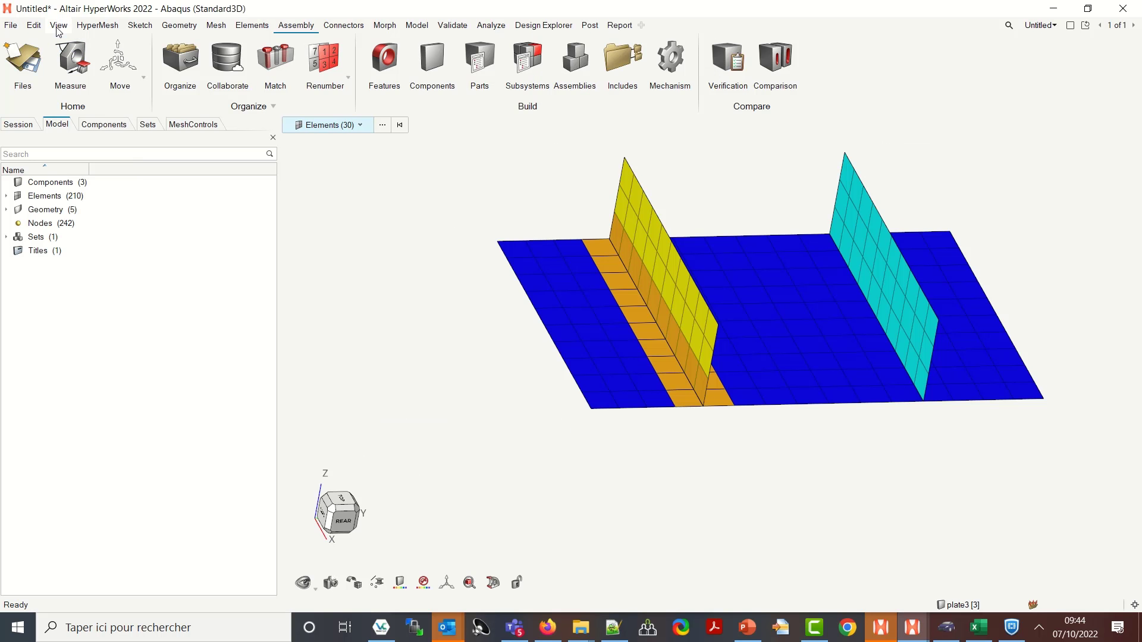
left_click(59, 26)
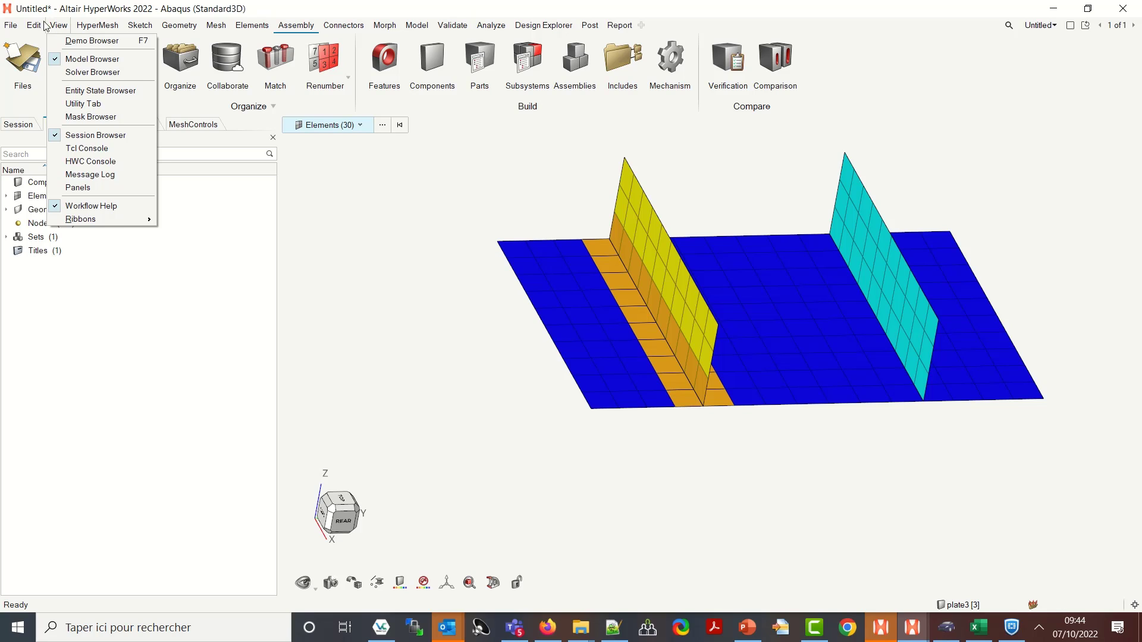
left_click(40, 25)
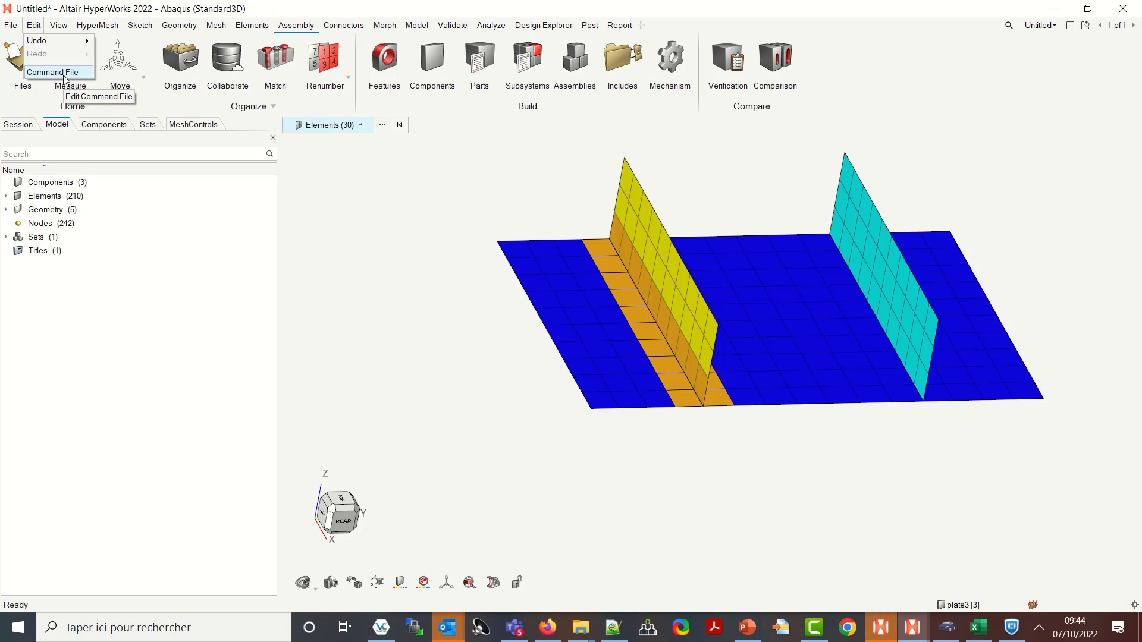
- View the recorded command file, select the whole *setvalue sets line for set1, and switch to Notepad++
left_click(63, 75)
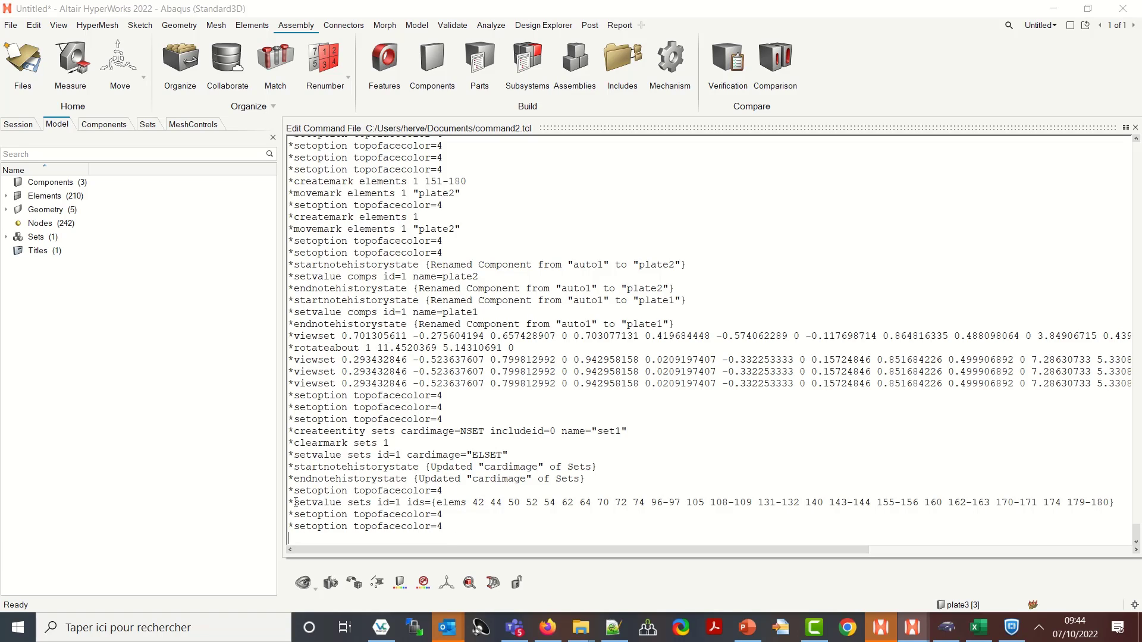
left_click_drag(289, 503, 457, 510)
left_click_drag(723, 514, 1057, 503)
triple_click(1117, 505)
key("ctrl+c")
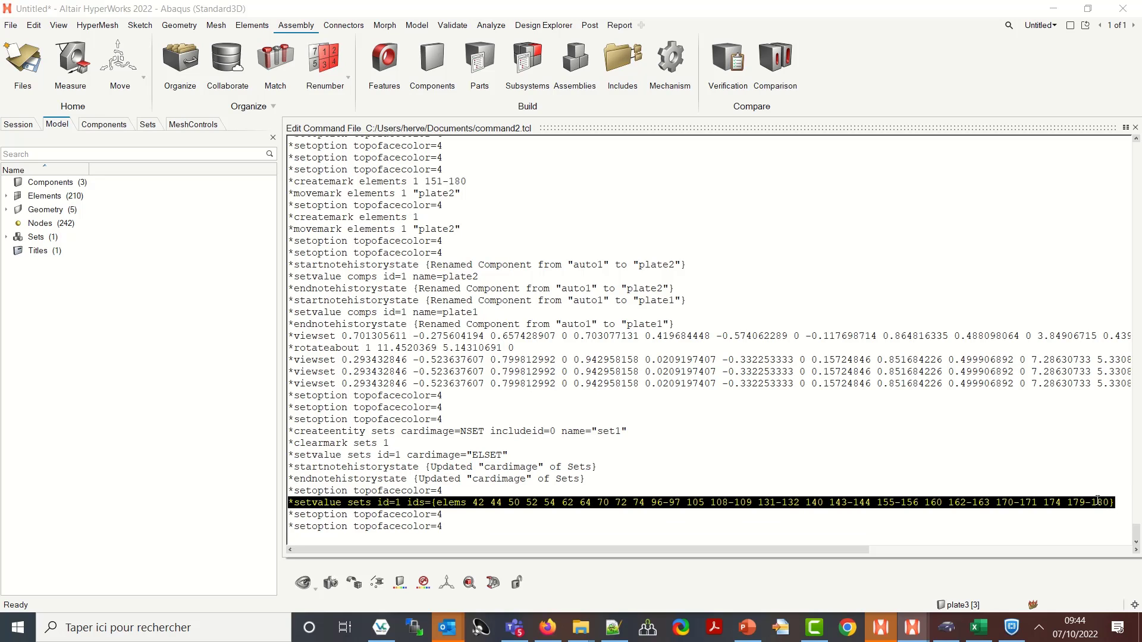
key("alt+Tab")
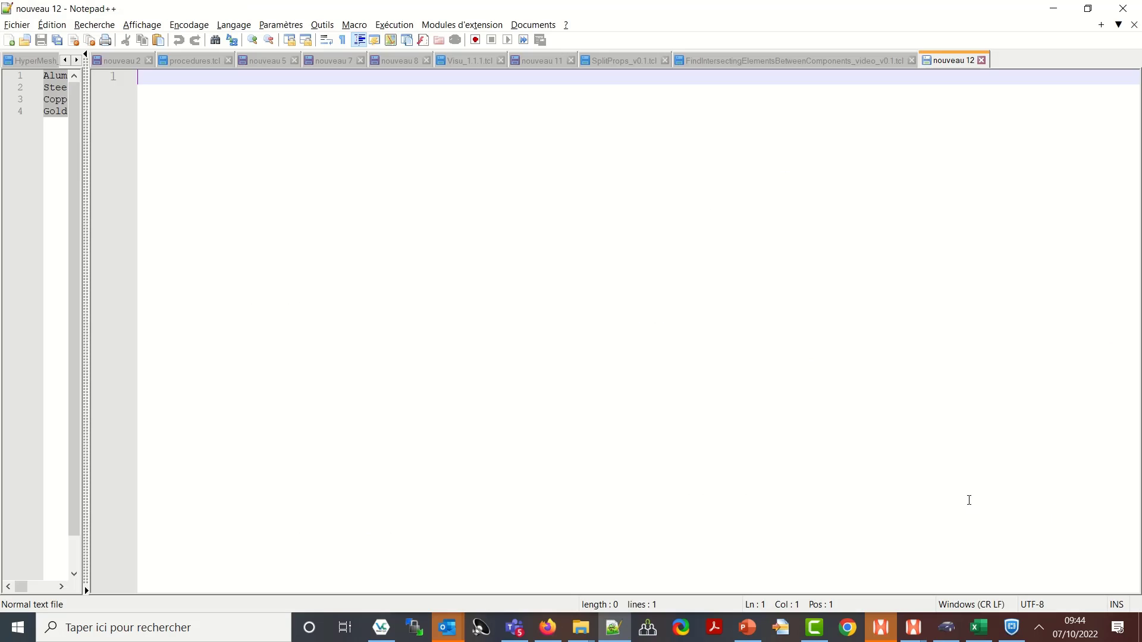
- Paste the *setvalue line, then copy the *createentity and *clearmark commands above it
key("ctrl+v")
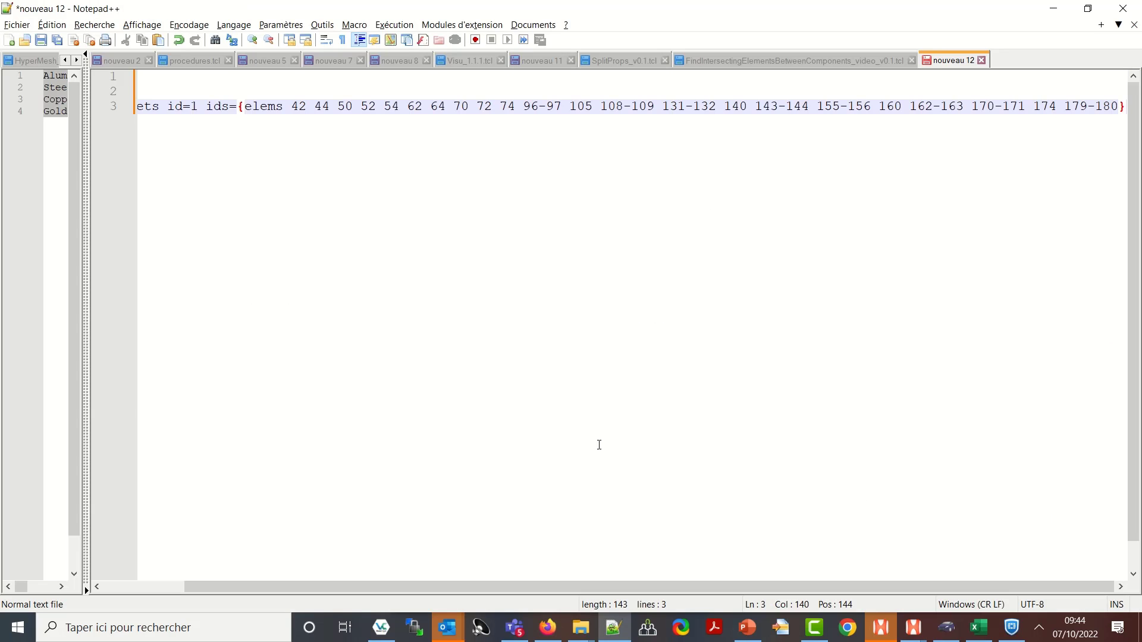
key("alt+Tab")
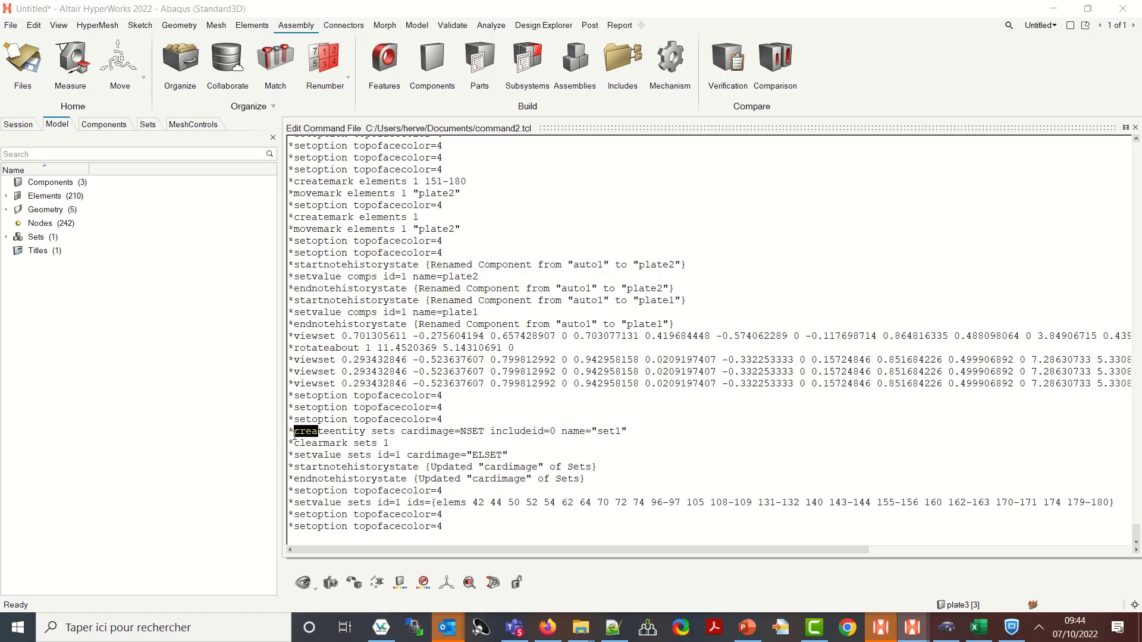
left_click_drag(289, 431, 516, 453)
key("ctrl+c")
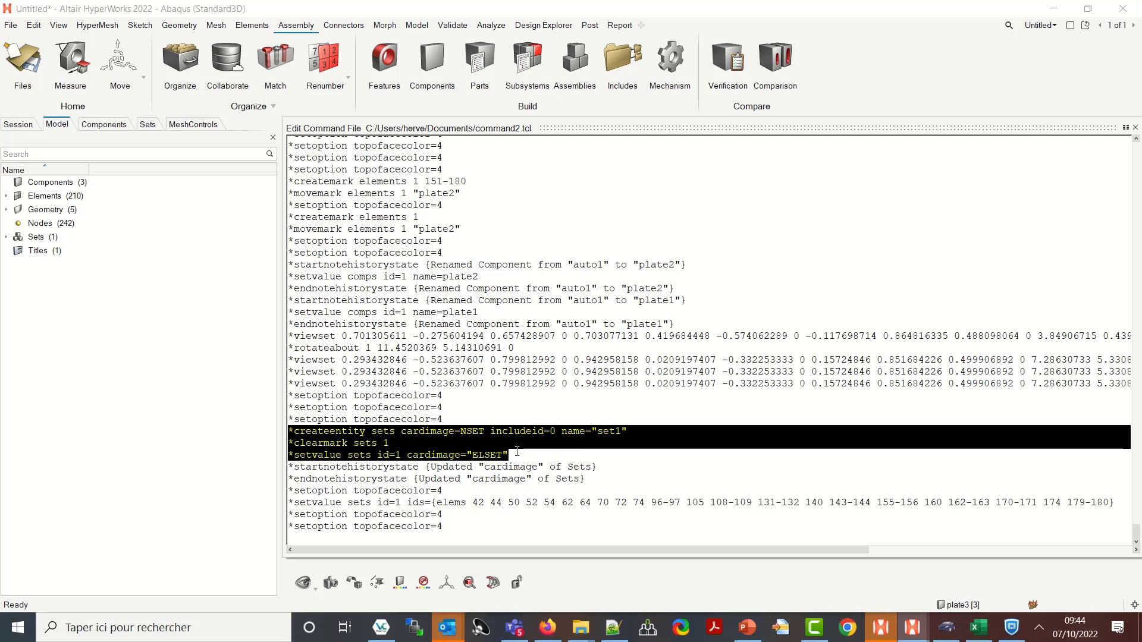
key("alt+Tab")
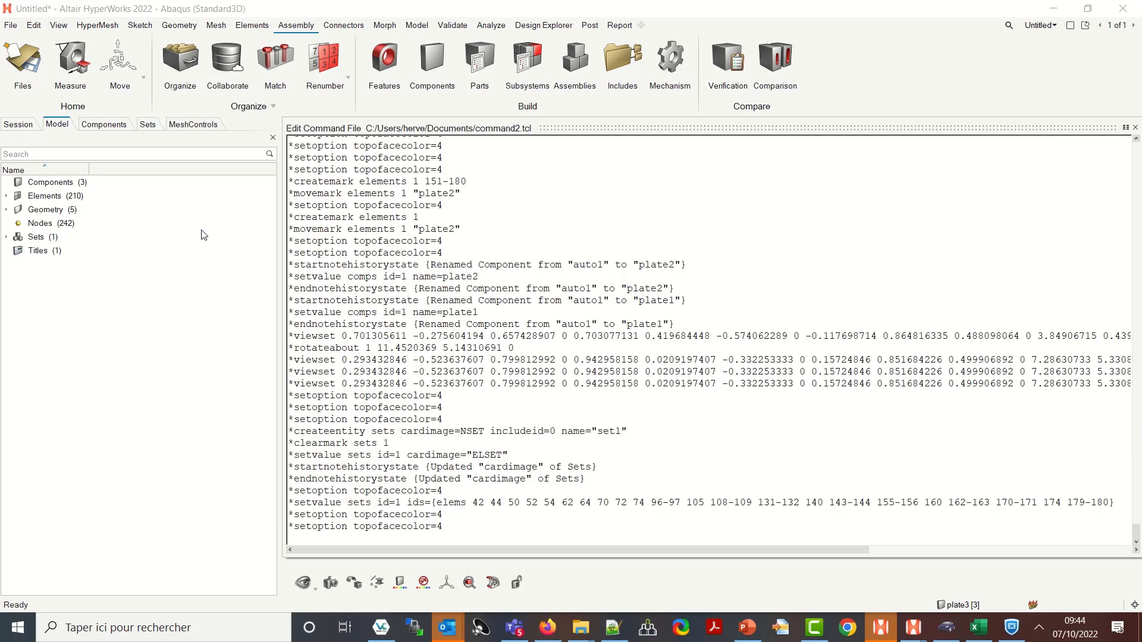
left_click(148, 99)
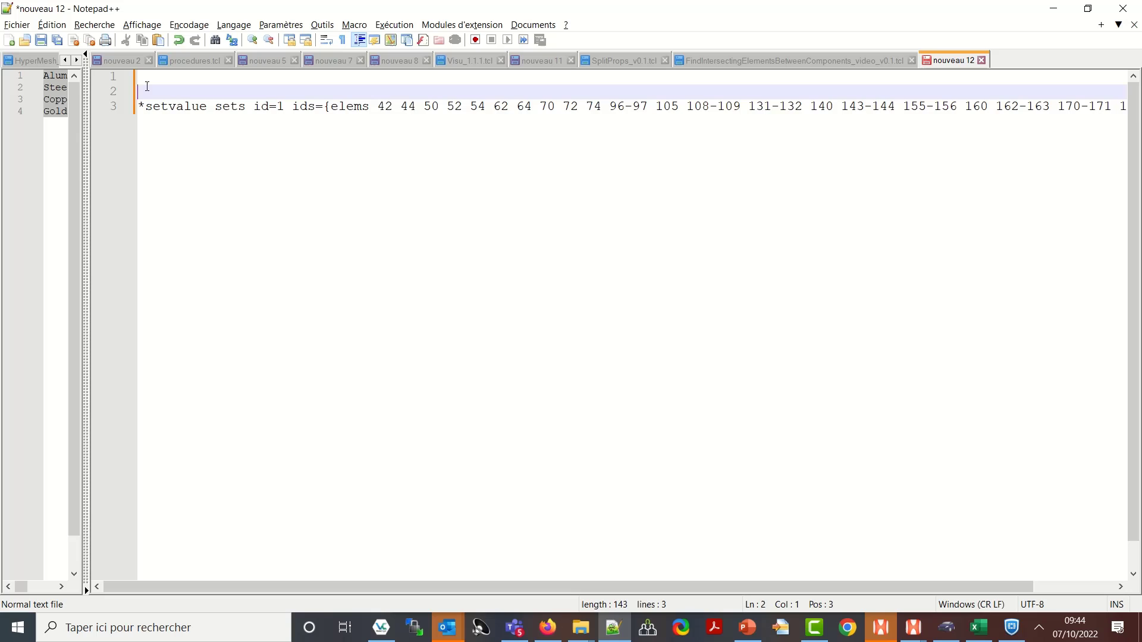
key("ctrl+v")
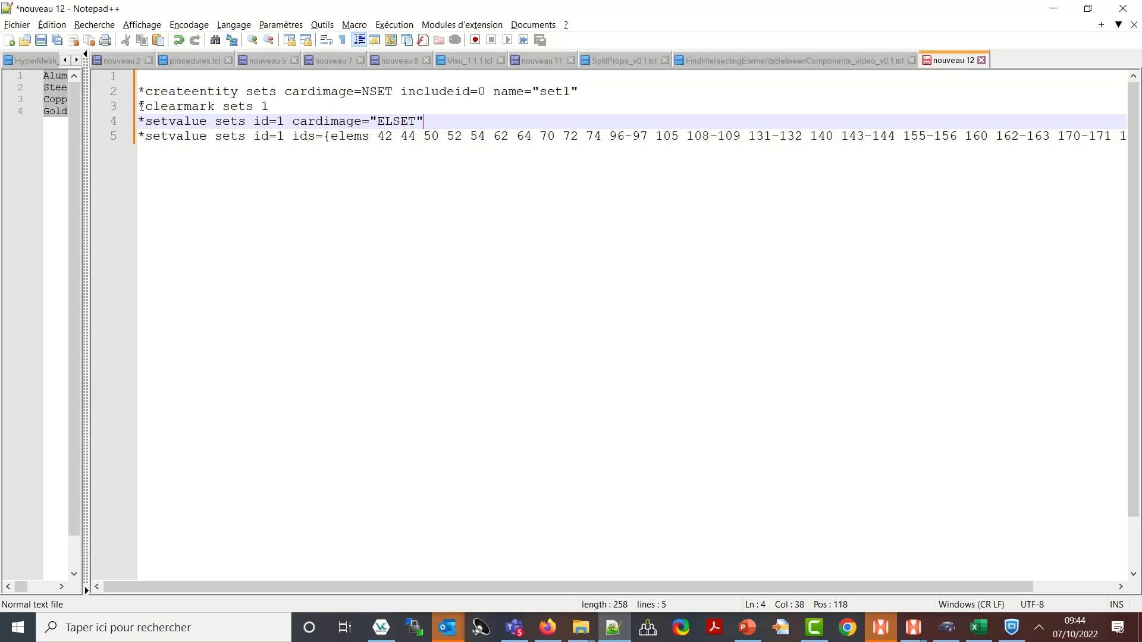
- Delete the *clearmark and cardimage lines and change the set type from NSET to ELSET
mouse_move(141, 105)
left_mouse_down()
mouse_move(315, 94)
mouse_move(316, 106)
left_mouse_up()
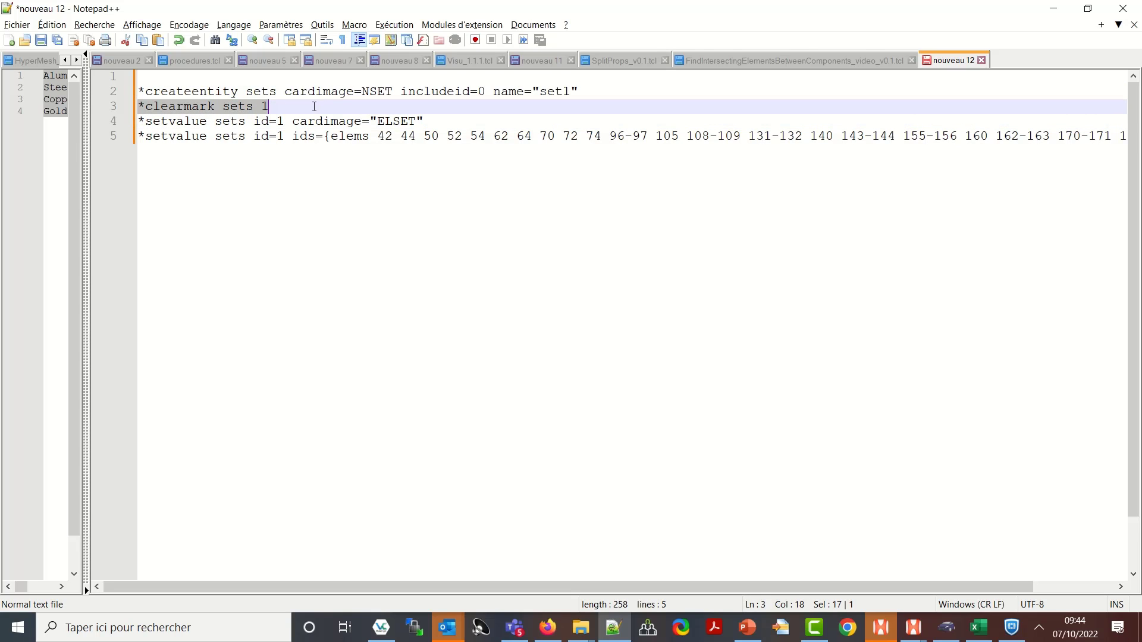
key("Delete")
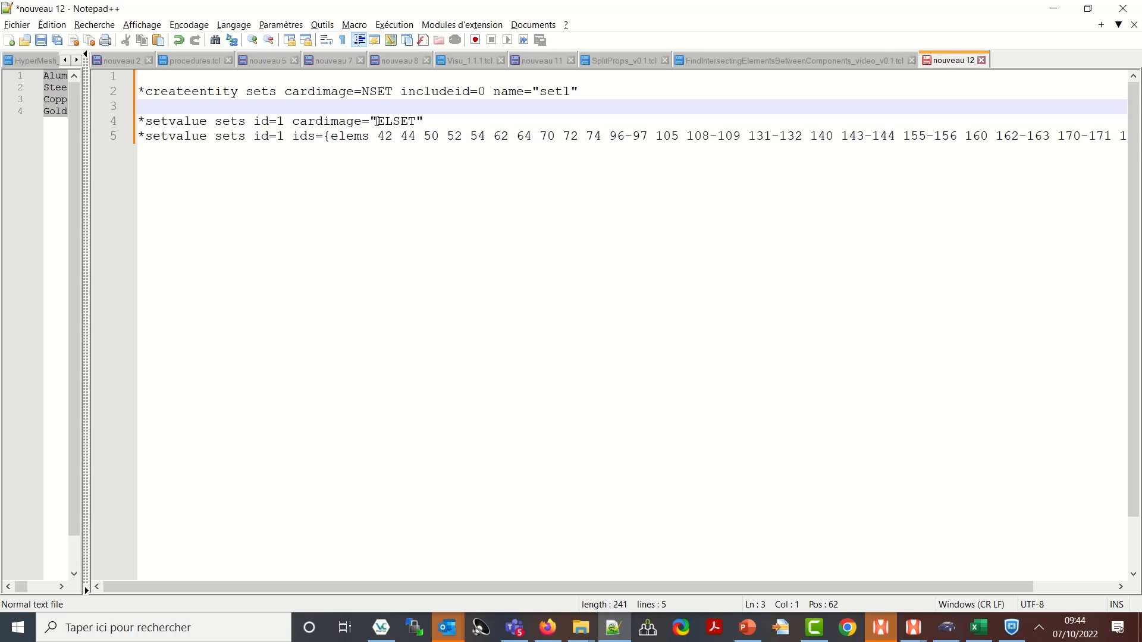
left_click_drag(376, 121, 415, 123)
key("ctrl+c")
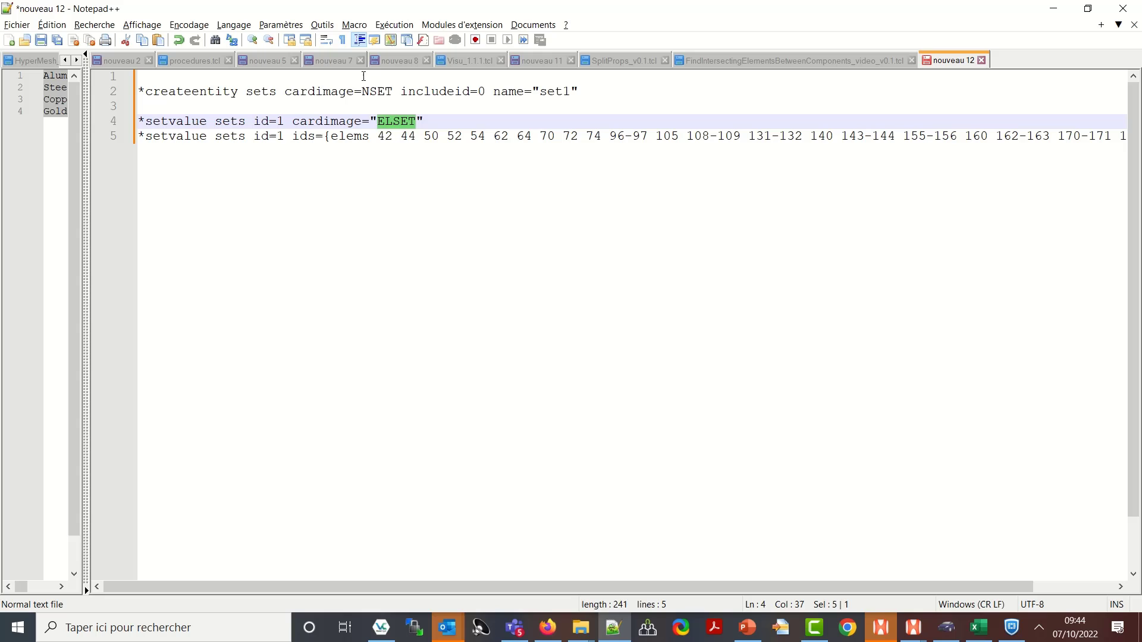
key("Delete")
mouse_move(362, 91)
left_mouse_down()
mouse_move(395, 91)
mouse_move(134, 120)
mouse_move(127, 108)
left_mouse_up()
key("ctrl+v")
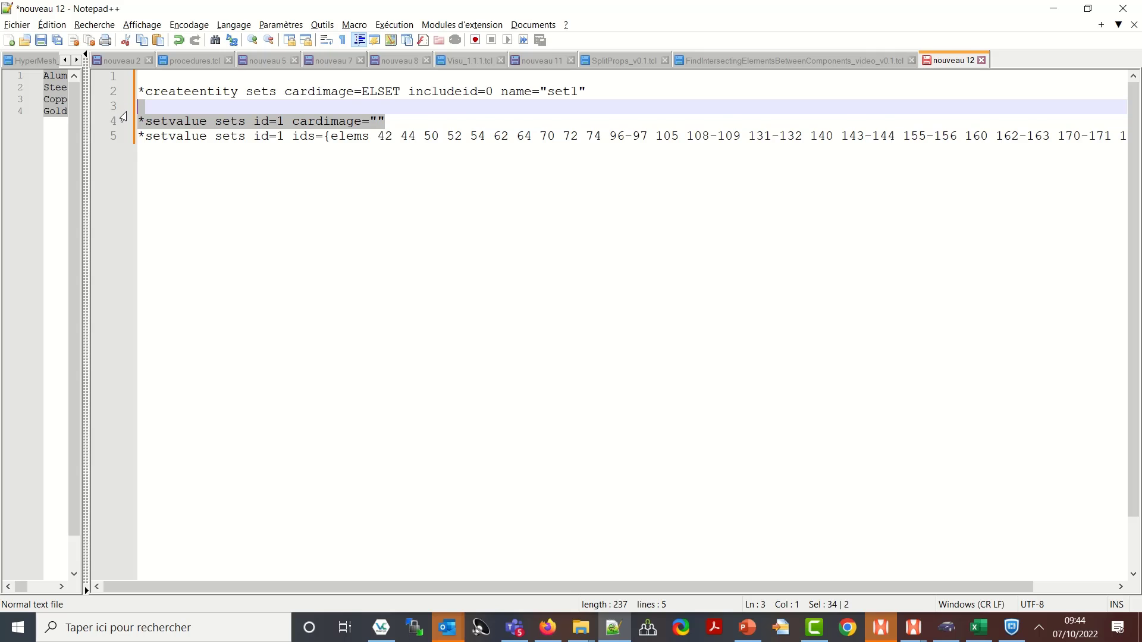
key("Delete")
key("Delete")
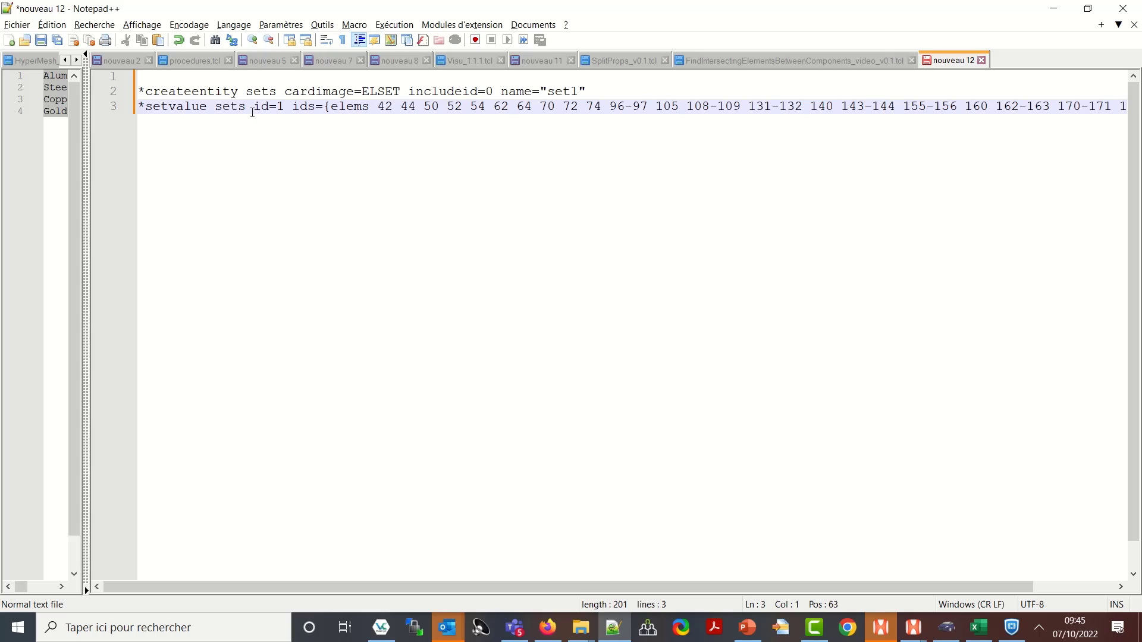
- Change id=1 to name=set1 in the *setvalue command and add blank lines above
left_click_drag(255, 107, 272, 107)
type("name")
key("Right")
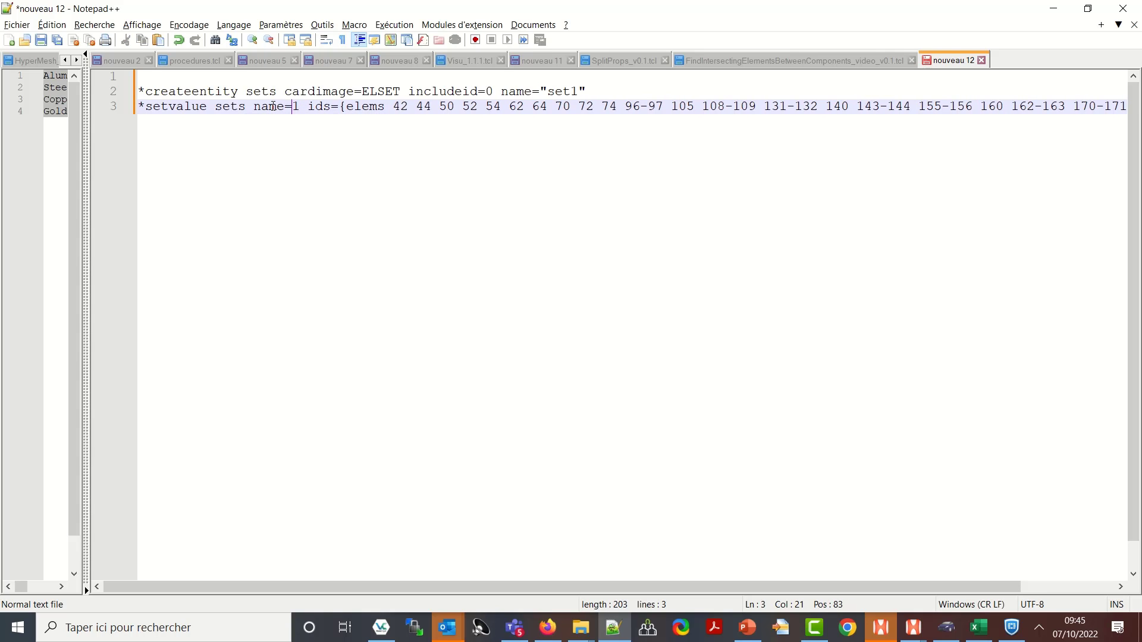
key("shift+Right")
type("se")
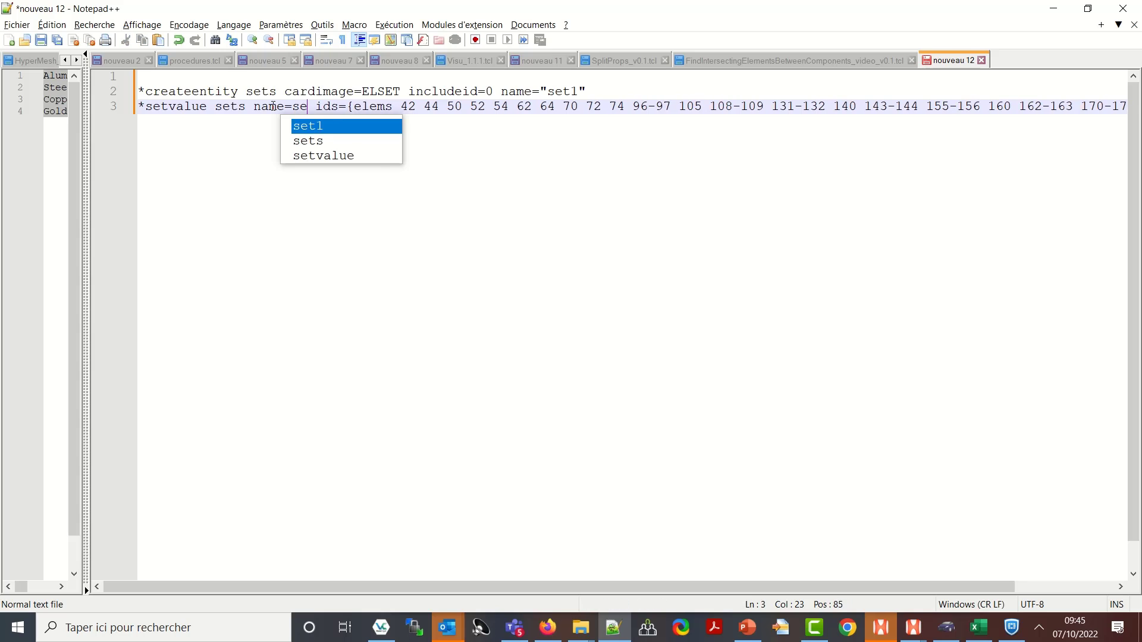
type("t1")
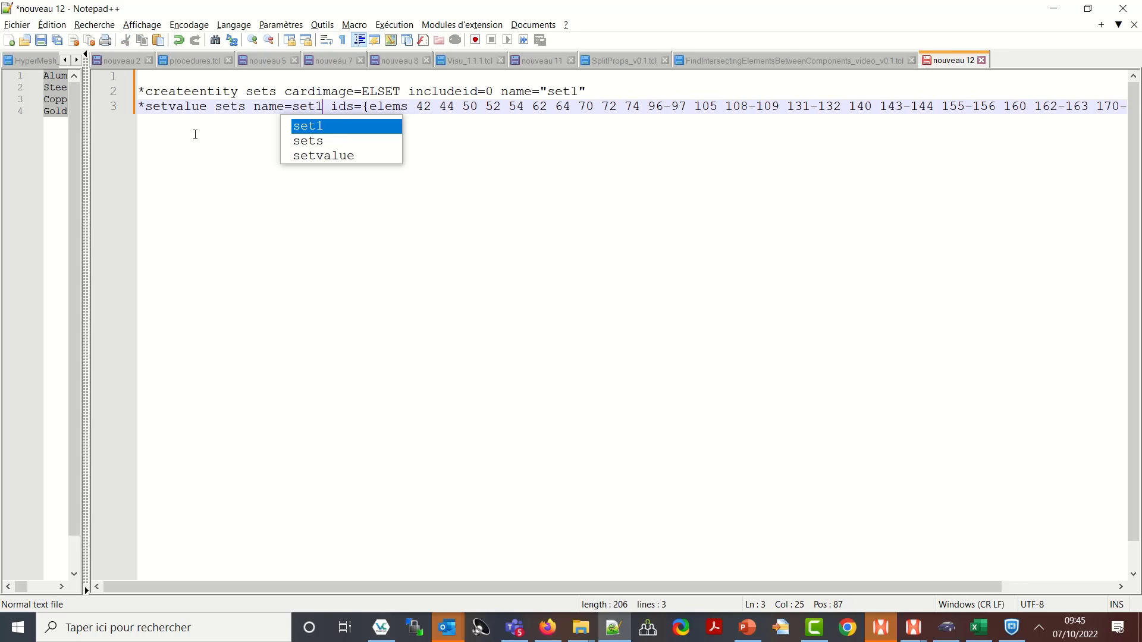
left_click(185, 91)
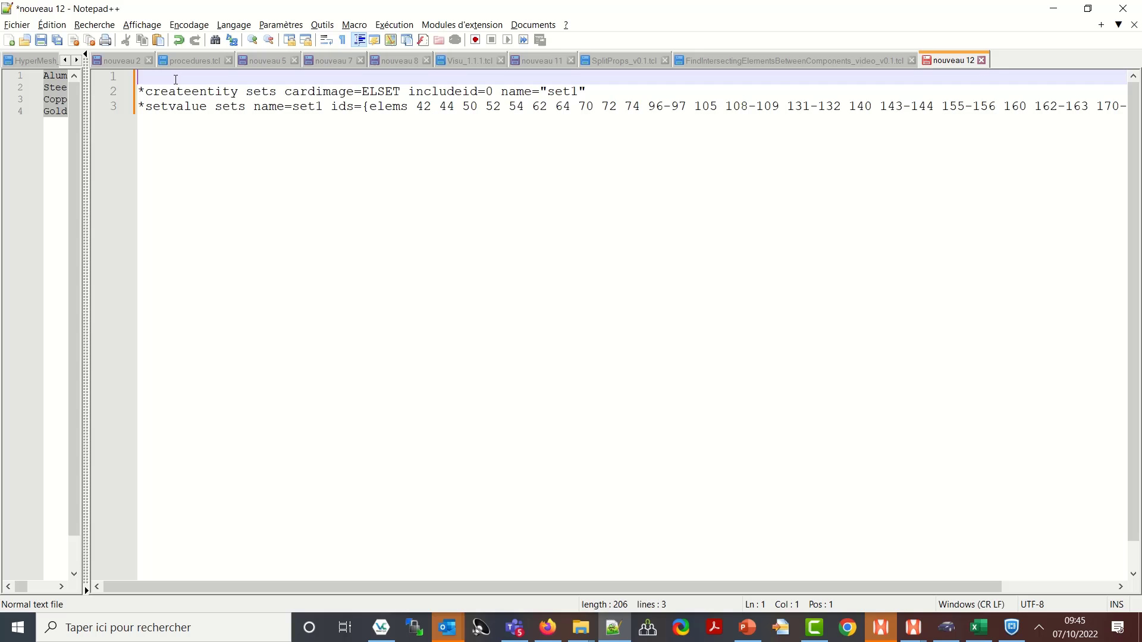
key("Return")
key("Return")
key("Return")
key("Return")
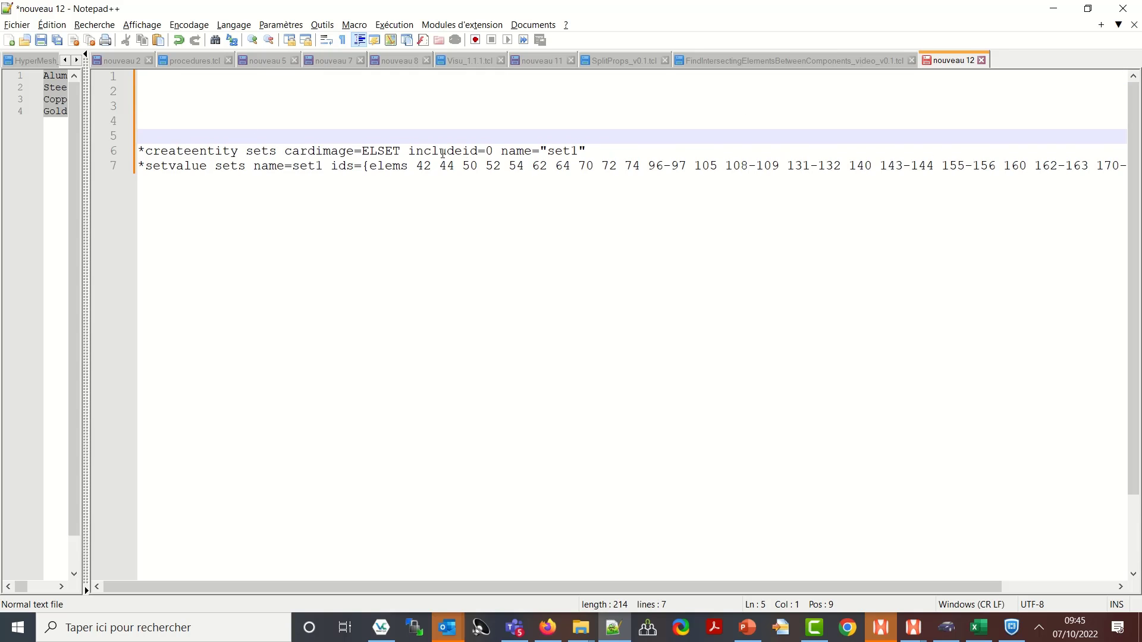
- Replace the hard-coded element ids with $ElemList and add set ElemList [hm_getmarkelems 1] above
left_click_drag(415, 170, 1090, 166)
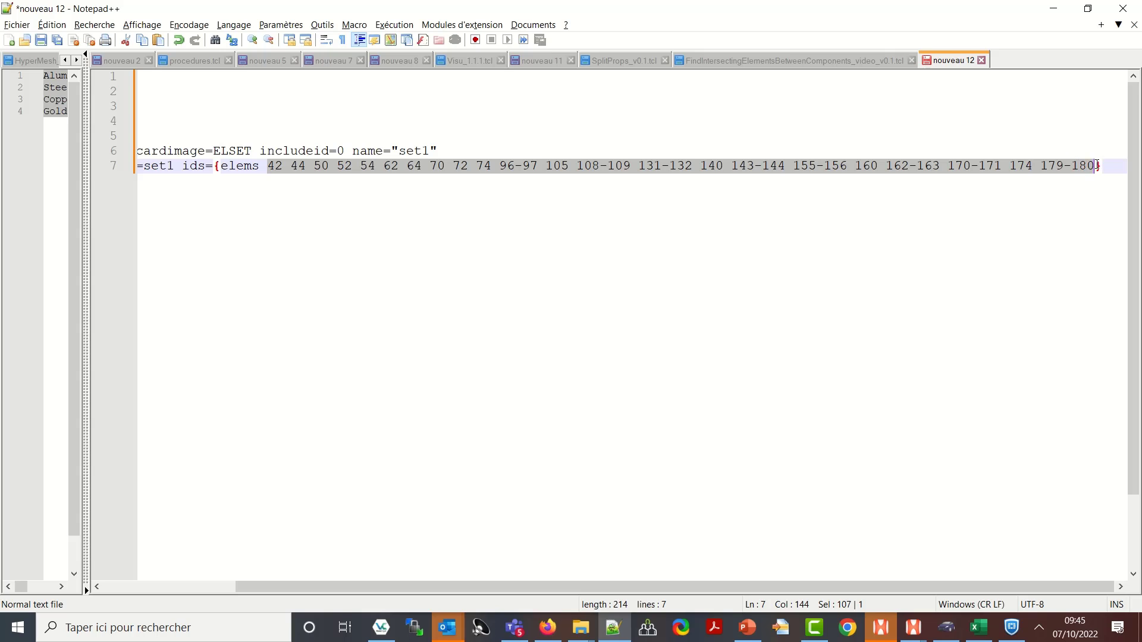
type("$")
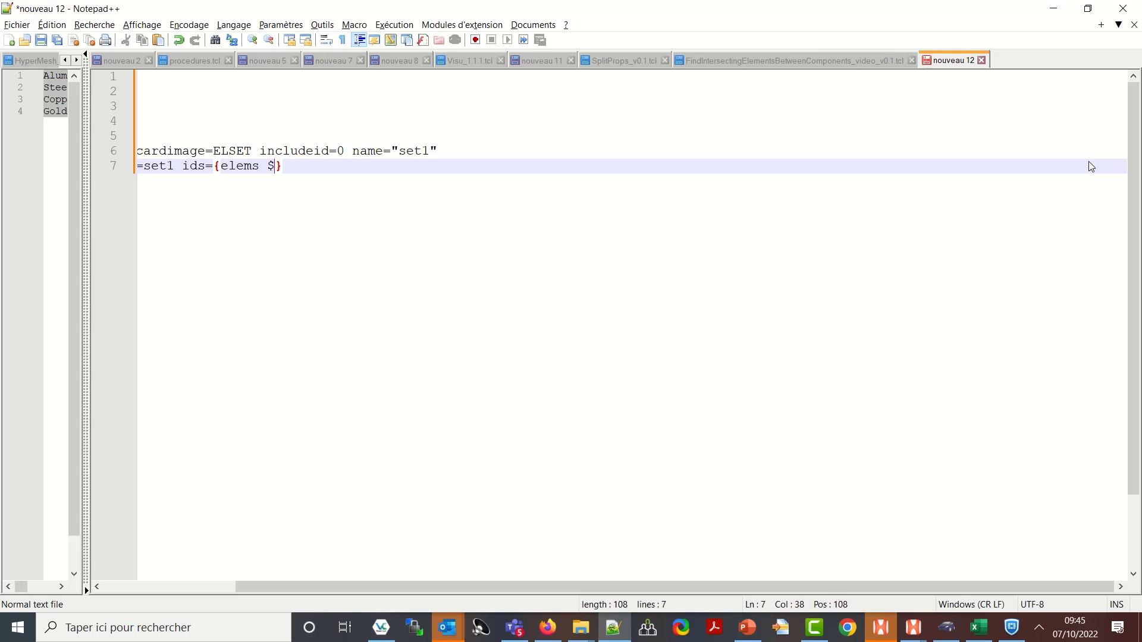
type("ElemL")
type("ist")
key("Up")
key("Up")
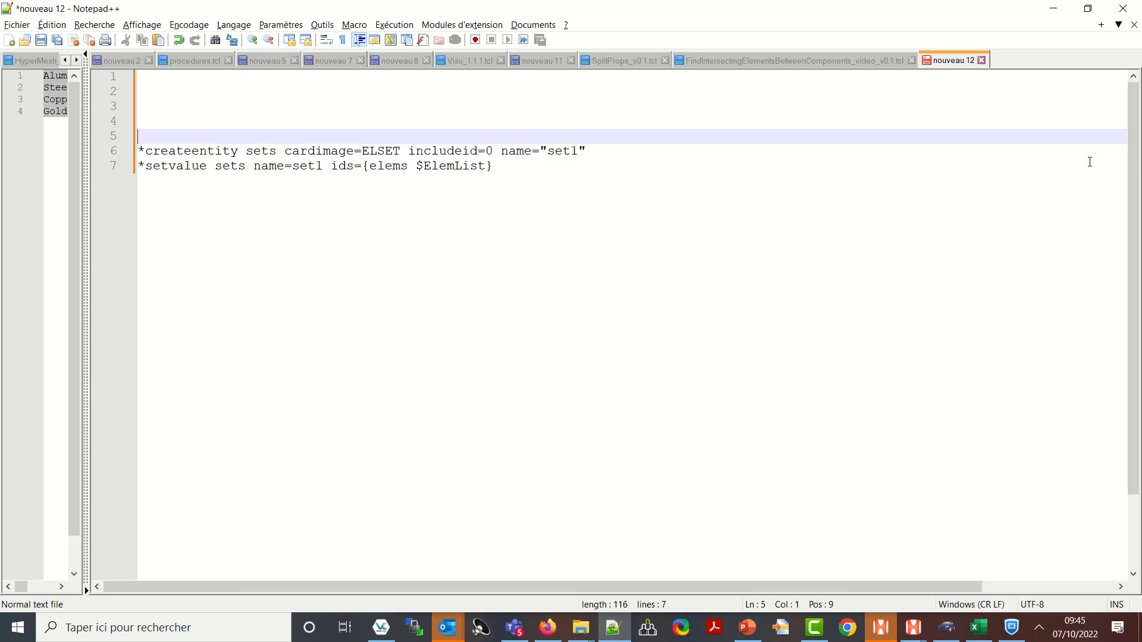
key("Up")
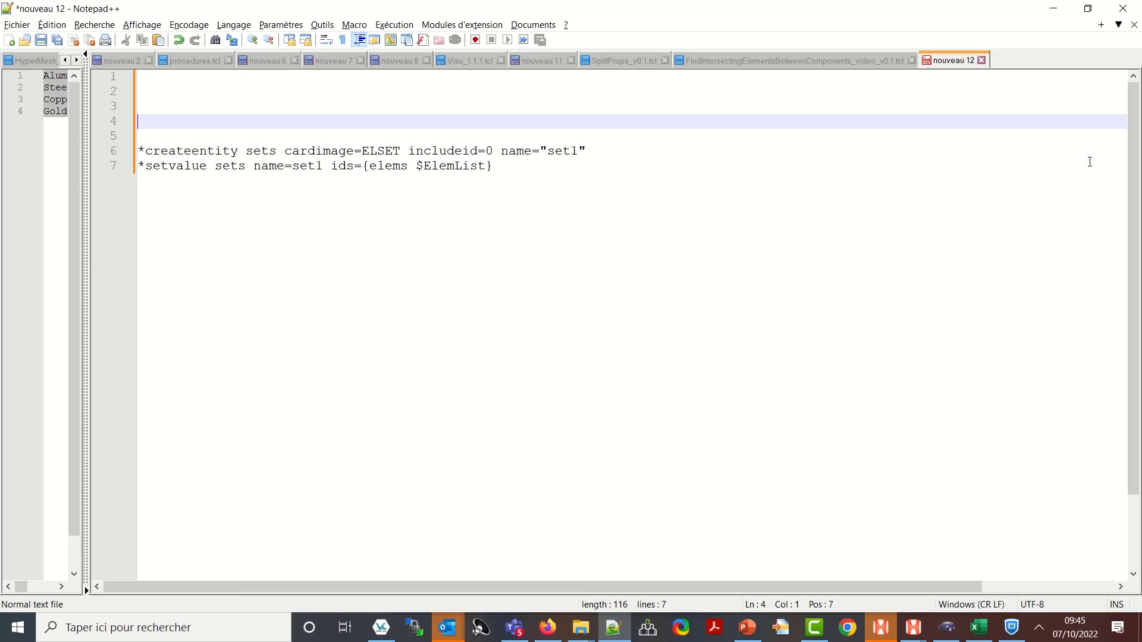
key("Down")
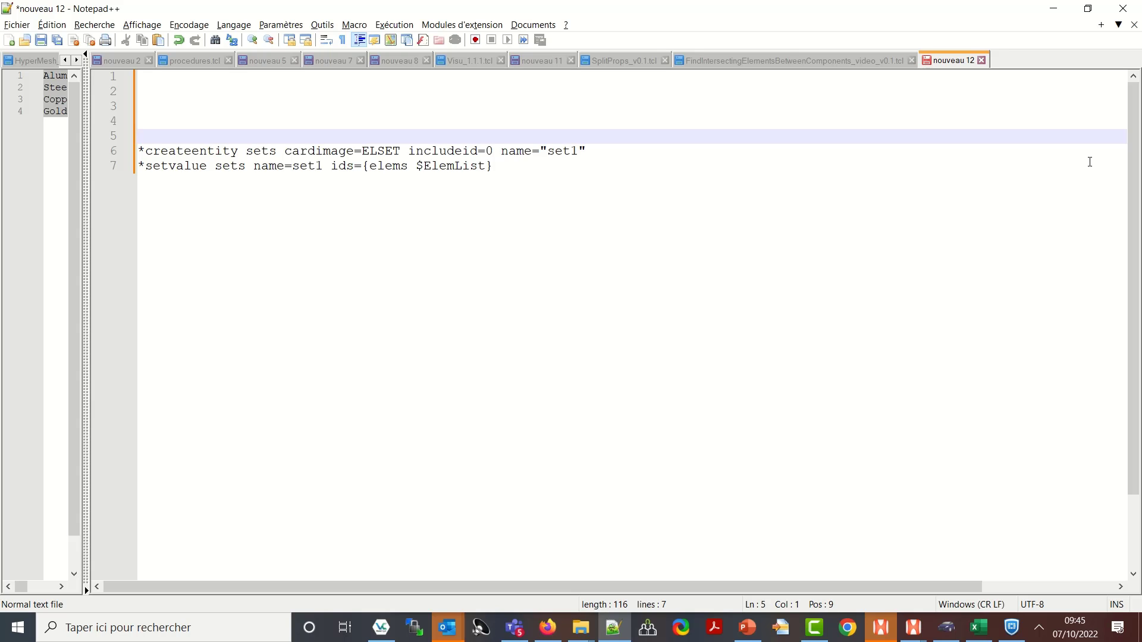
type("set Elem")
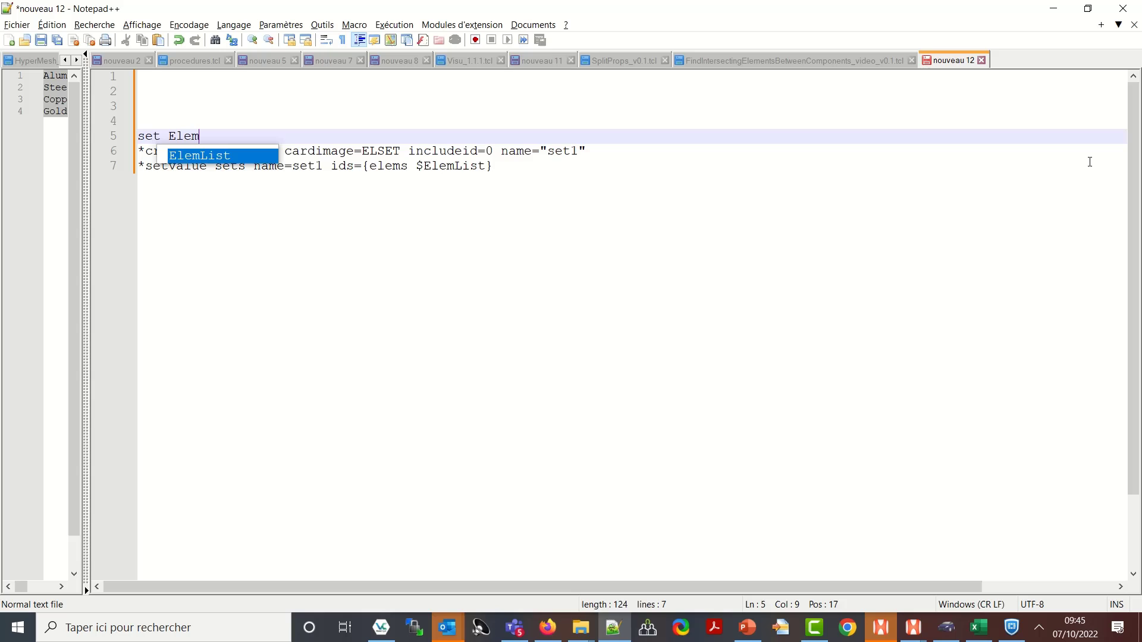
type("List")
type(" [")
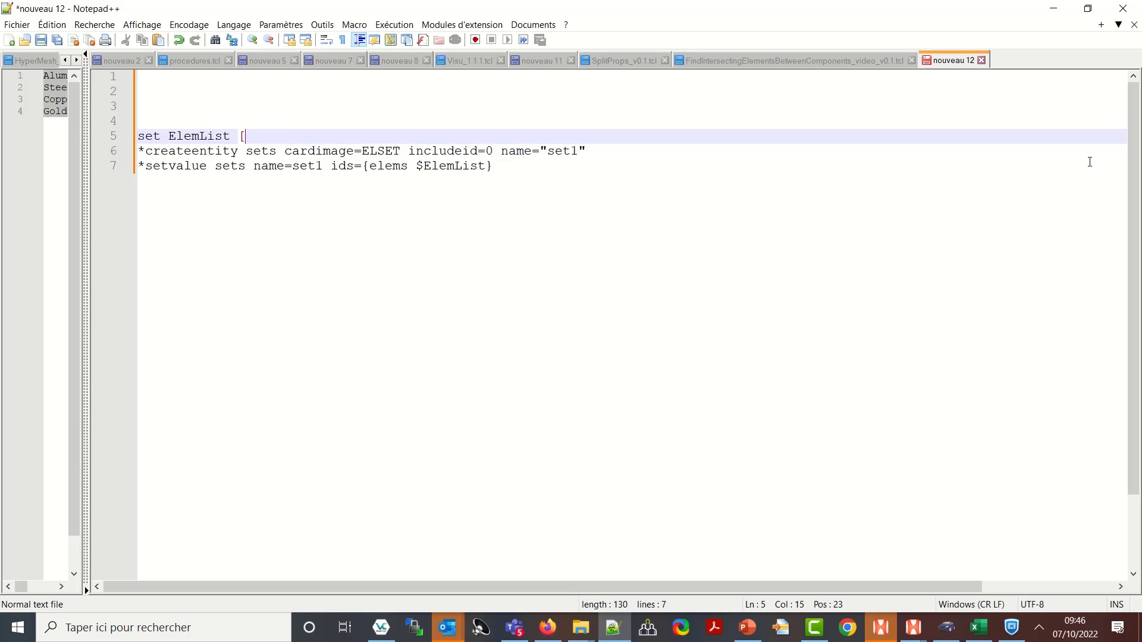
type("hm_get")
type("mark ")
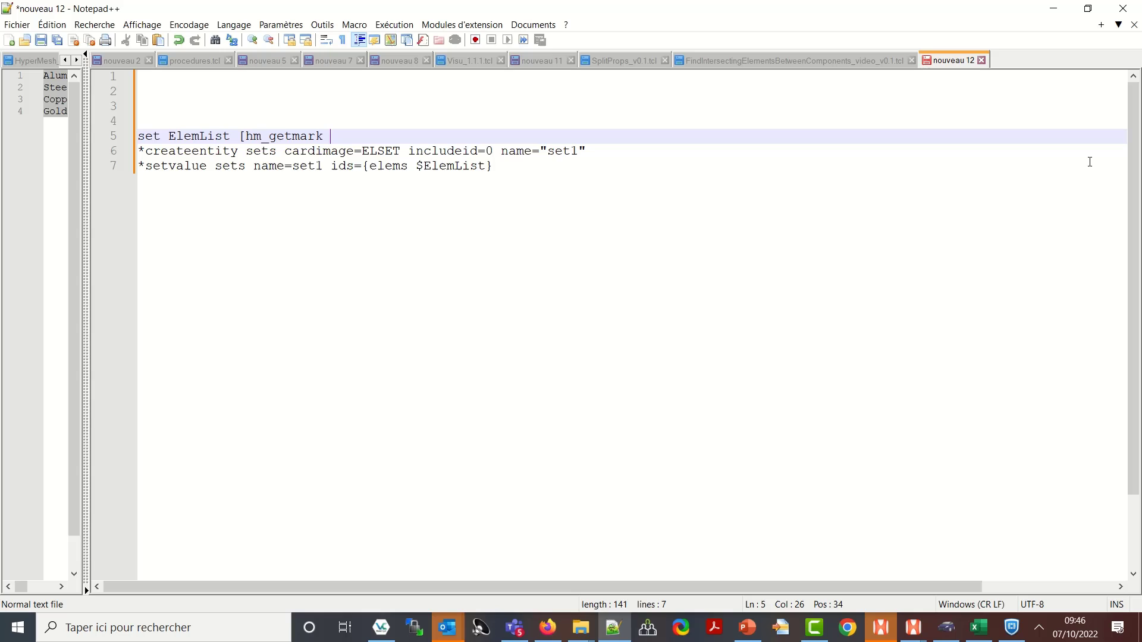
type("el")
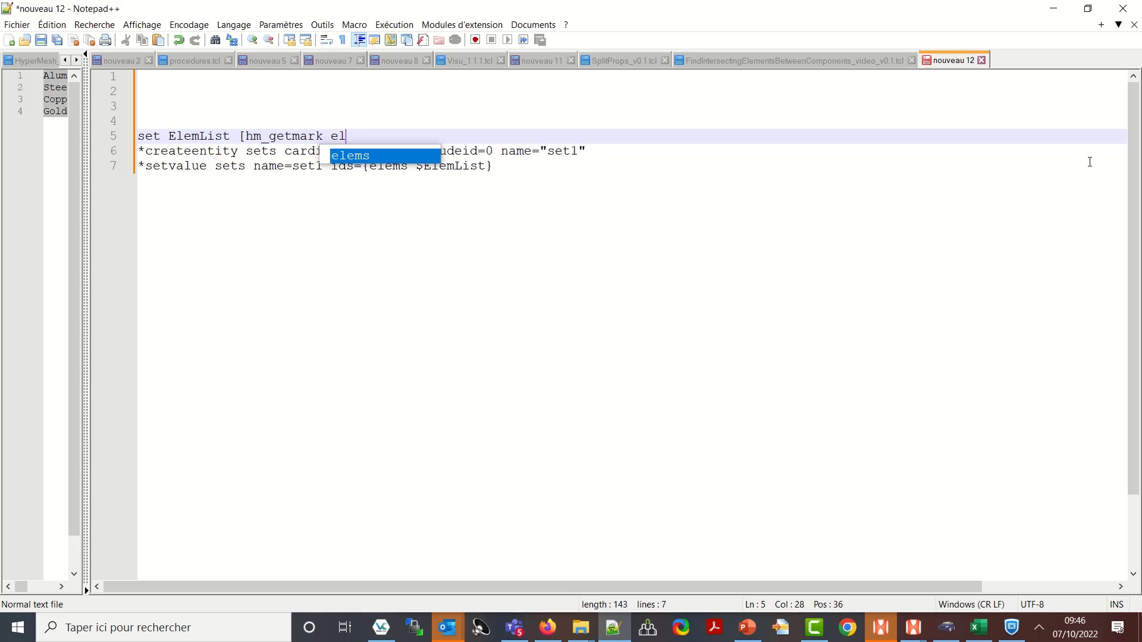
type("ems 1]")
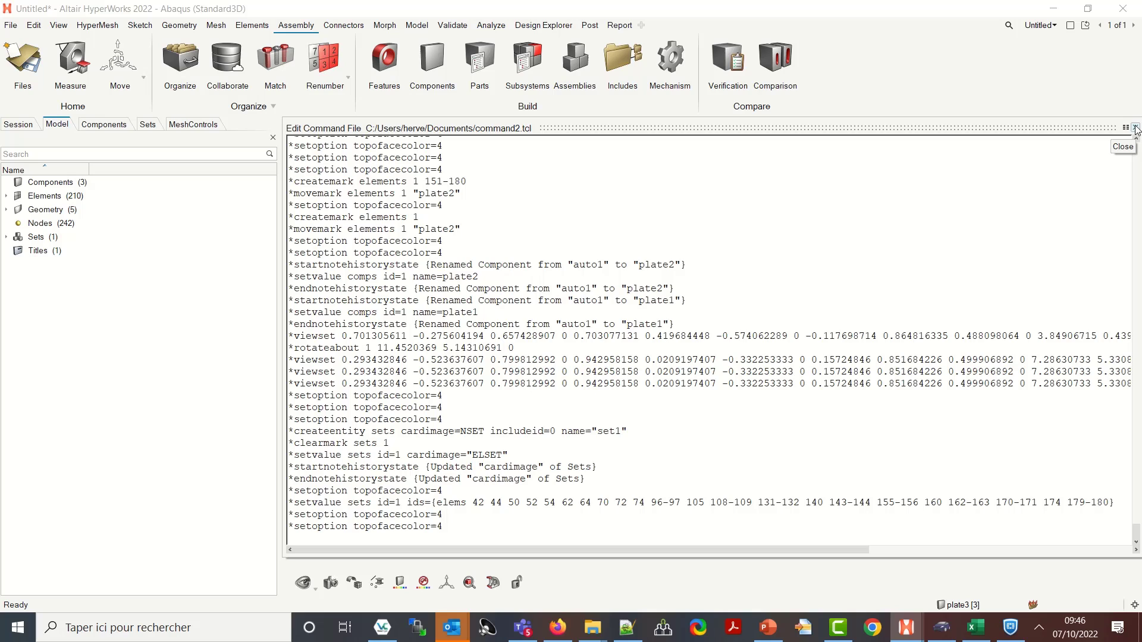
- Close the command file, run *createmarkpanel elems 1 in the Tcl console
left_click(1135, 130)
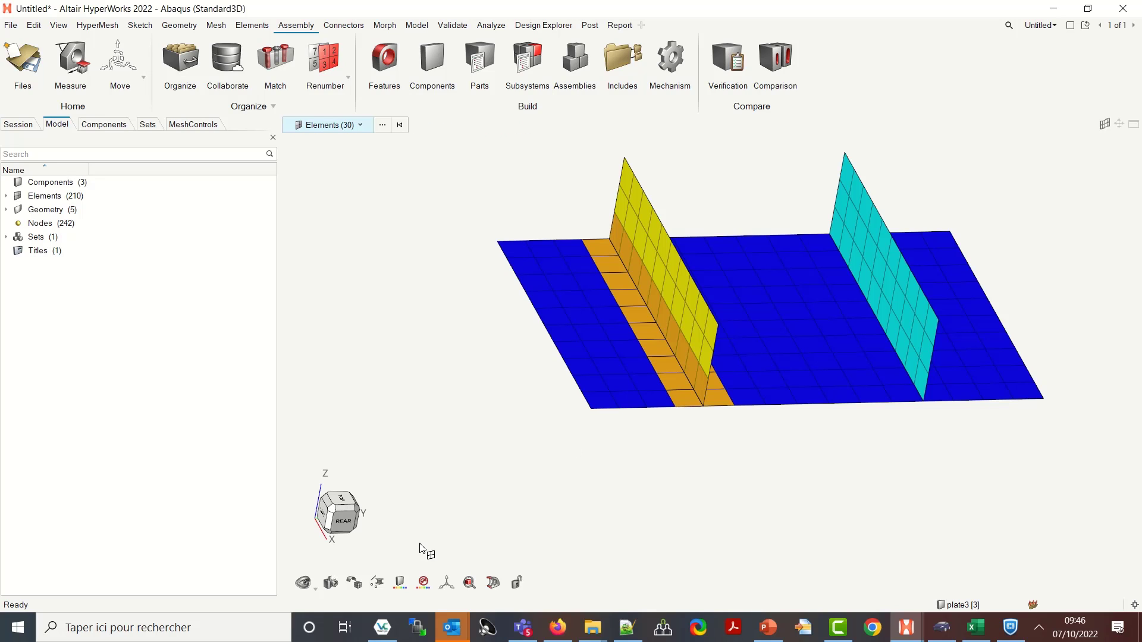
left_click(57, 25)
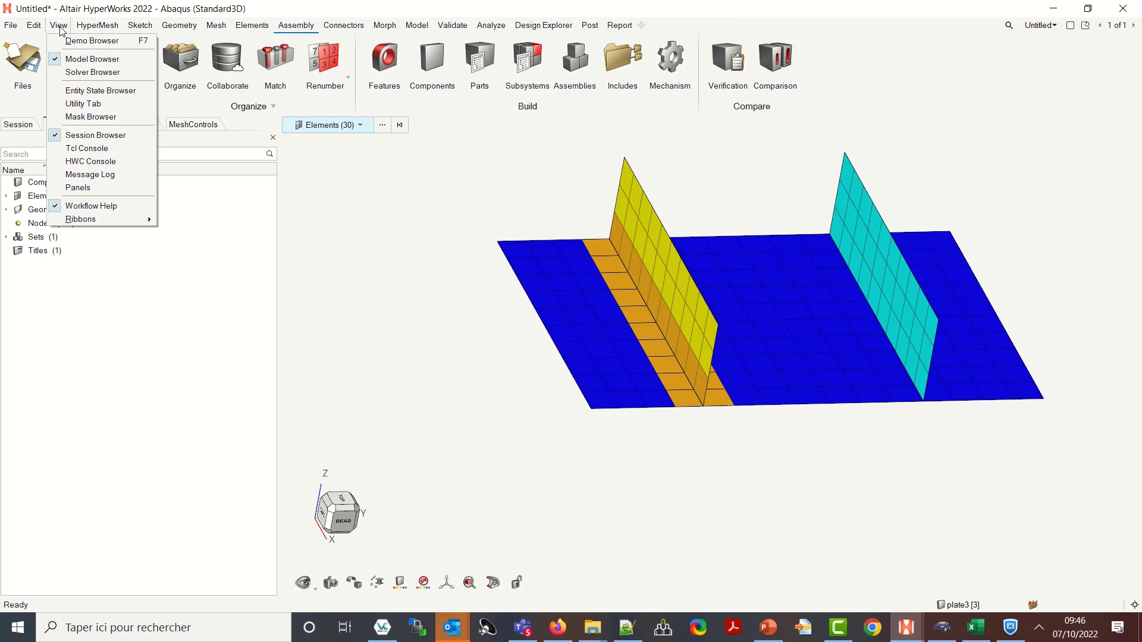
left_click(87, 148)
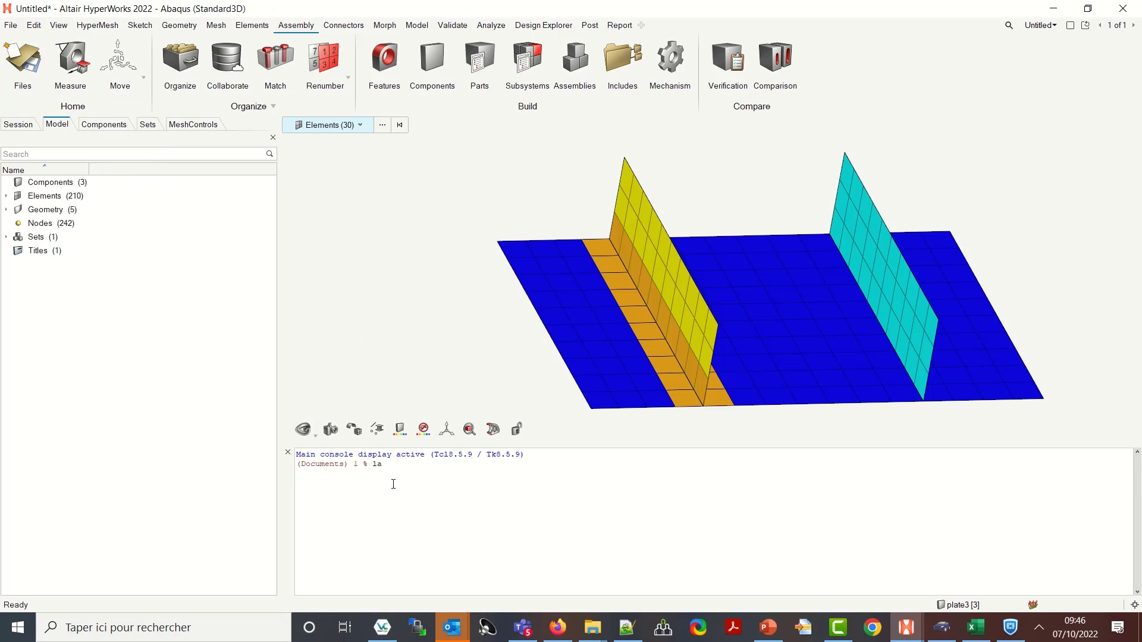
key("BackSpace")
key("BackSpace")
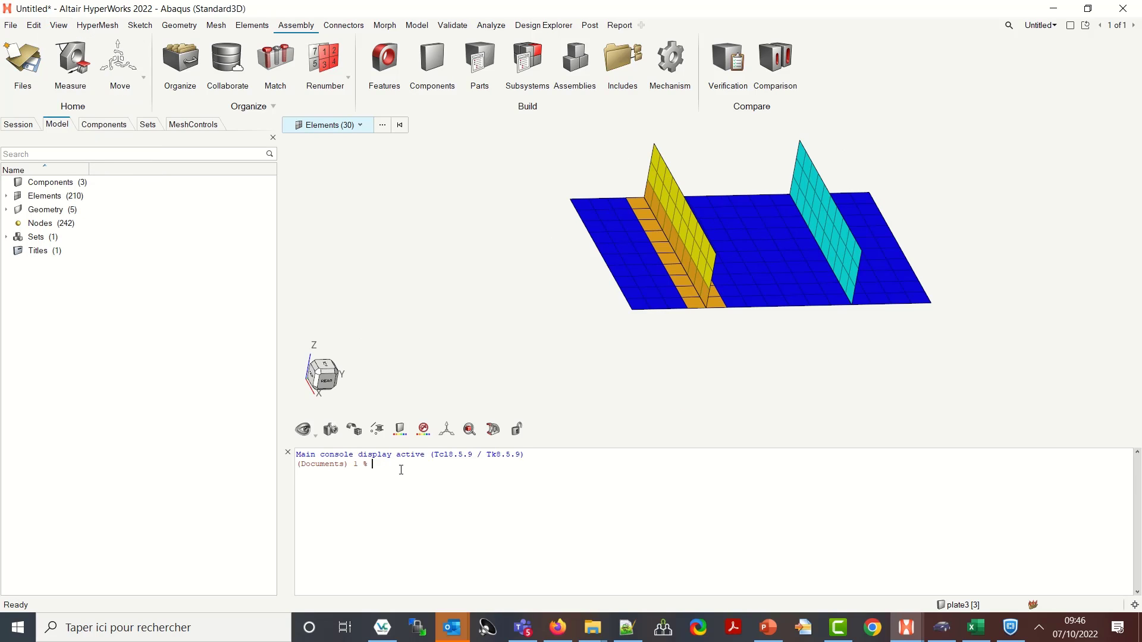
type("*createm")
type("arkpanel ")
type("elems 1")
key("Return")
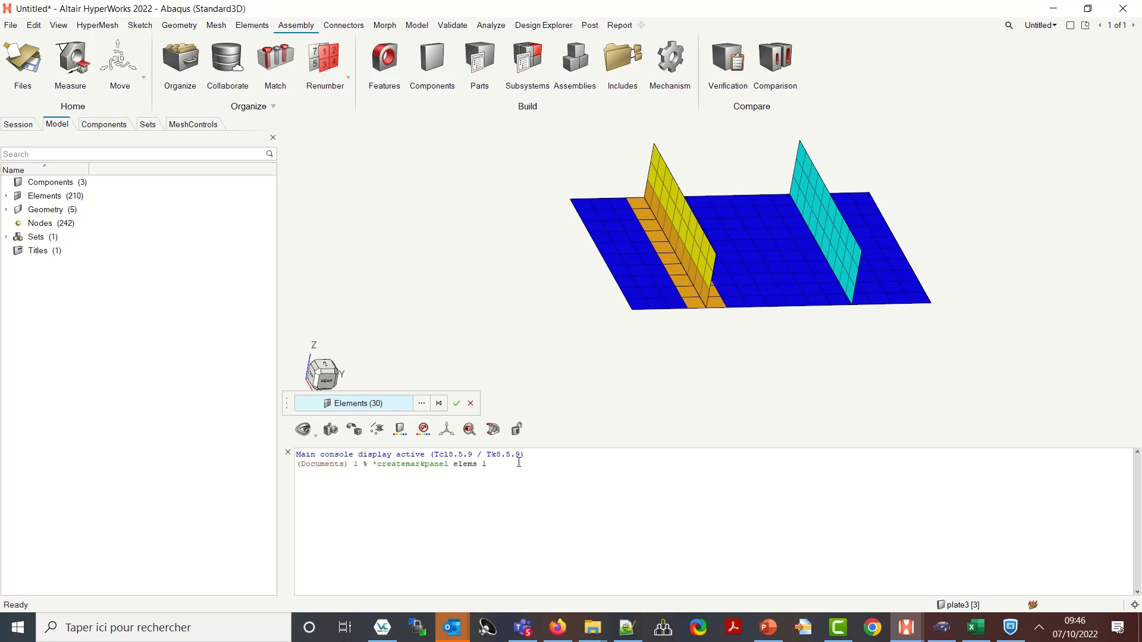
- Confirm the 30 picked elements and run set ElemList [hm_getmark elems 1]
left_click(455, 405)
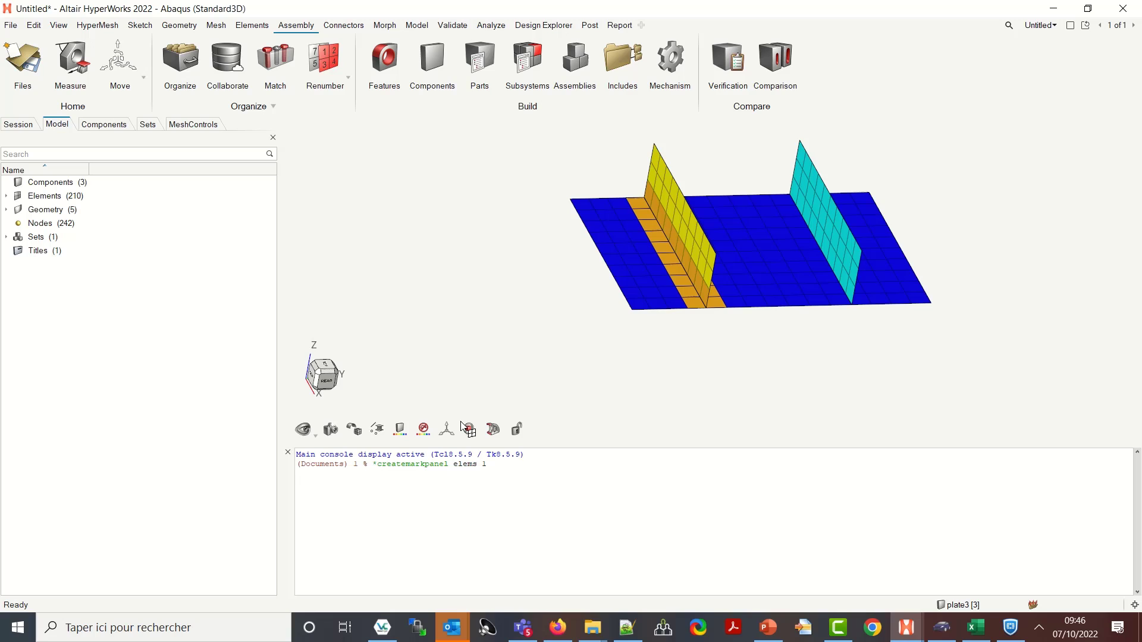
type("se")
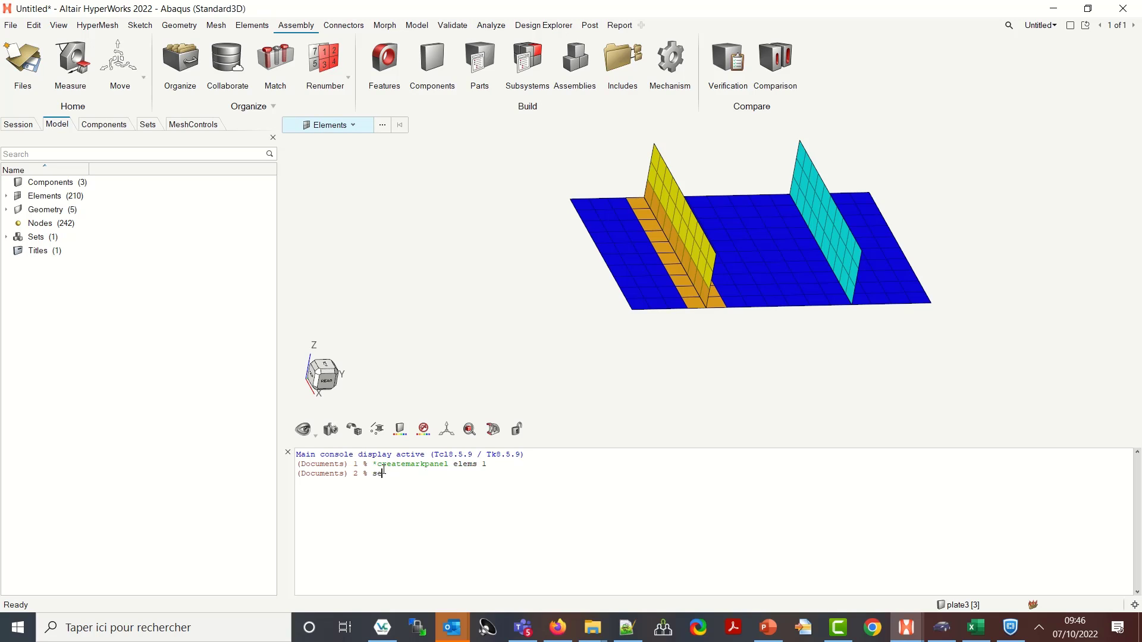
type("t ElemList [")
type("hm_")
type("ge")
type("tmark elems")
type(" 1@")
type("]")
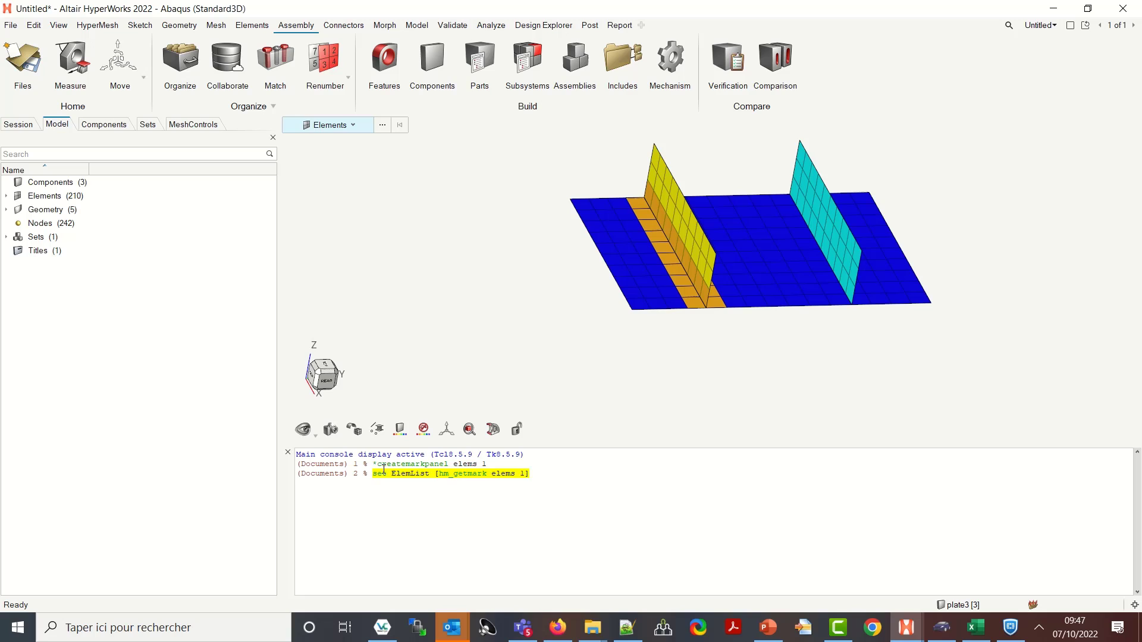
key("Return")
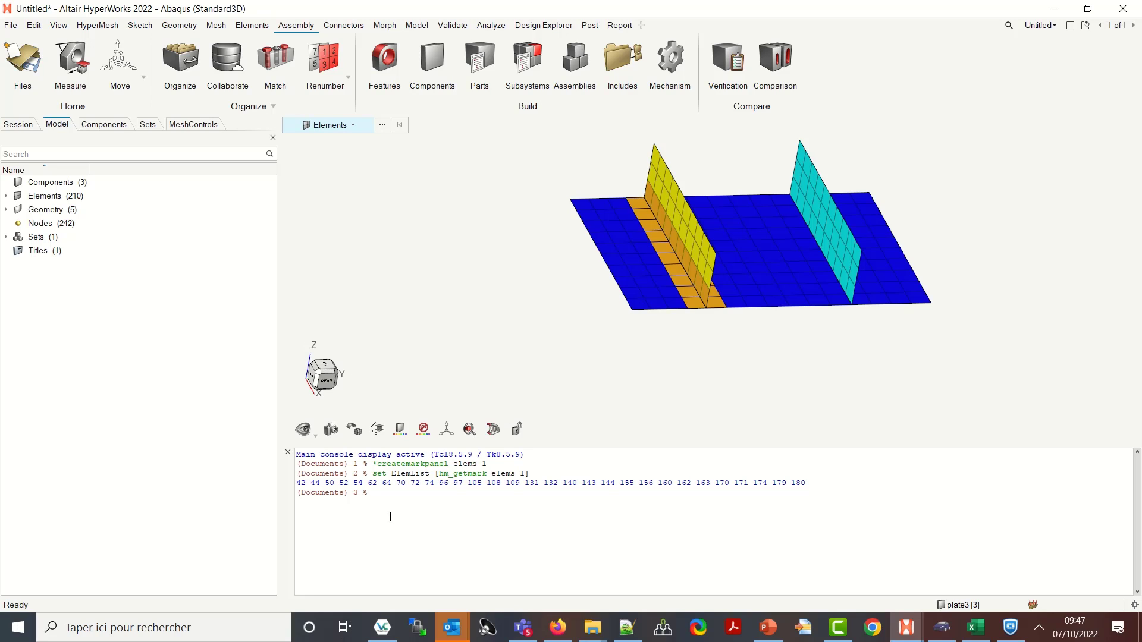
type("creat")
type("emark e")
type("lem")
type("s ")
type("1")
type(" \"all\"")
- Try the "all" and "displayed" options on *createmark elems 1 and erase them again
key("BackSpace")
key("BackSpace")
key("BackSpace")
key("BackSpace")
type("di")
type("played")
type("\"")
key("BackSpace")
key("BackSpace")
key("BackSpace")
key("BackSpace")
key("BackSpace")
key("BackSpace")
key("BackSpace")
- Reread the earlier set ElemList hm_getmark line, then return to the unfinished *createmark command
left_click_drag(373, 474, 430, 474)
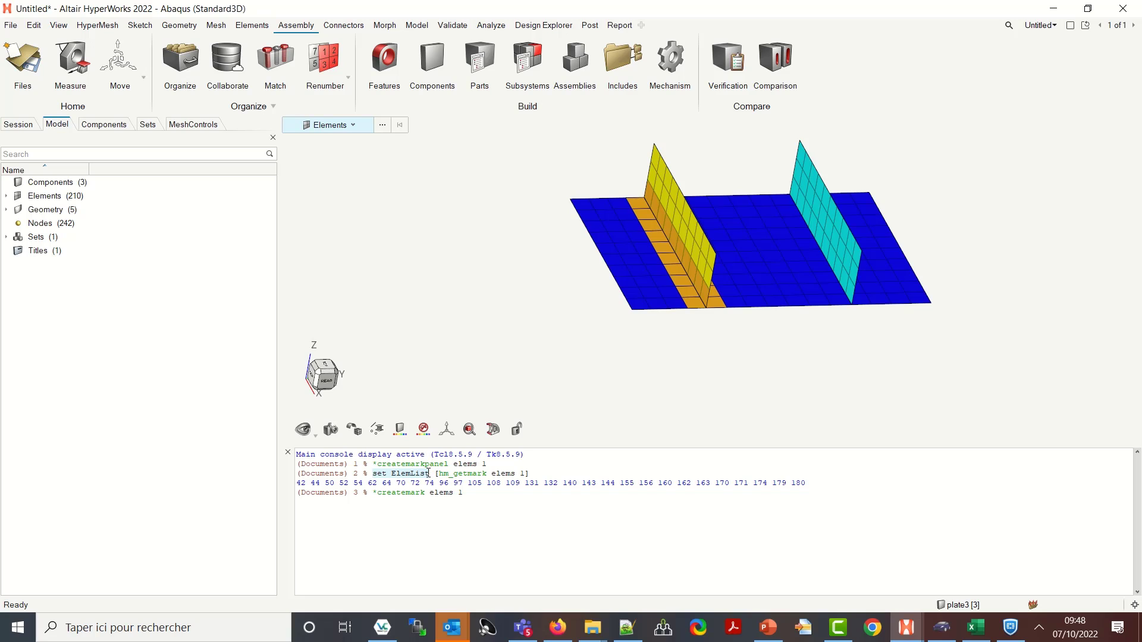
triple_click(386, 470)
left_click(387, 473)
left_click_drag(392, 472, 426, 472)
left_click_drag(438, 473, 484, 472)
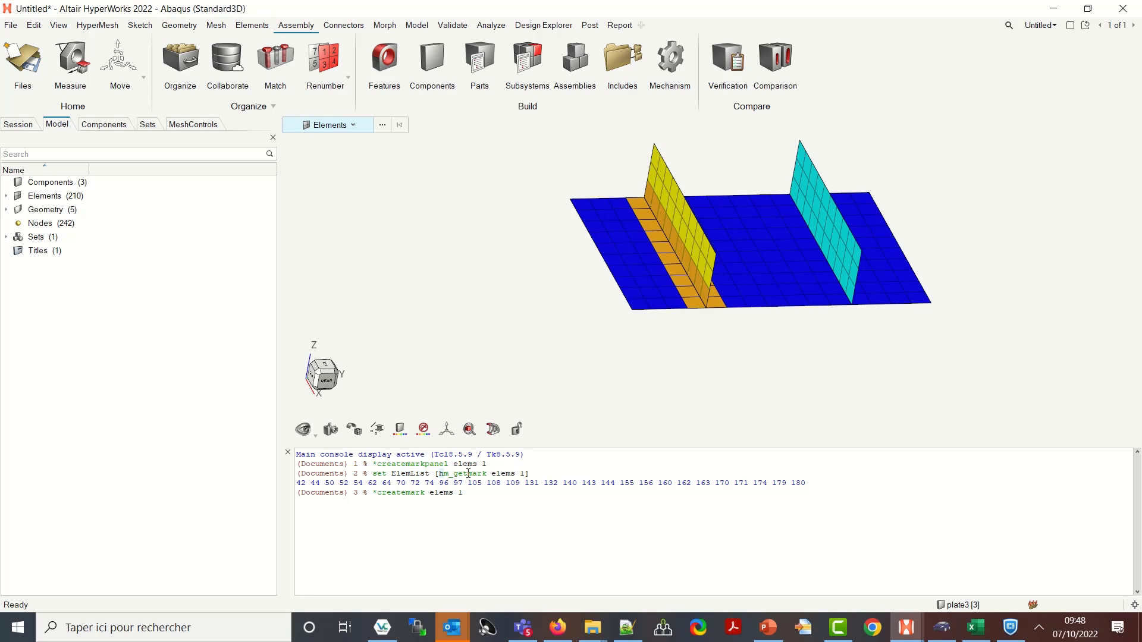
left_click(528, 474)
left_click(490, 497)
- Add a *createmark component-selection prompt as the macro's first line in Notepad++
key("alt+Tab")
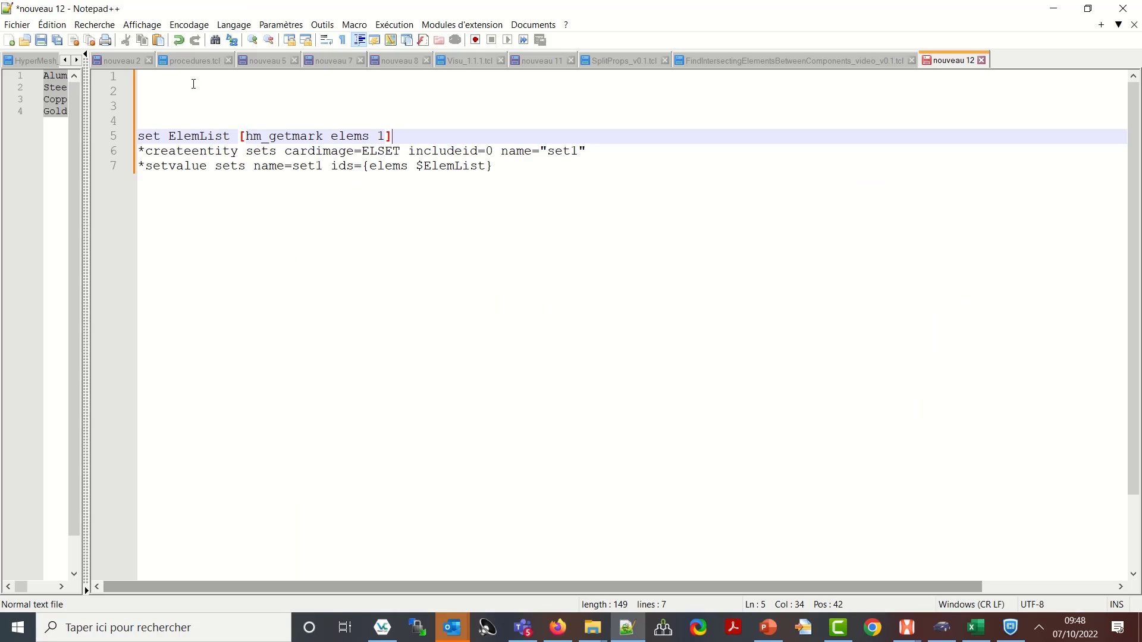
left_click(191, 83)
type("*cre")
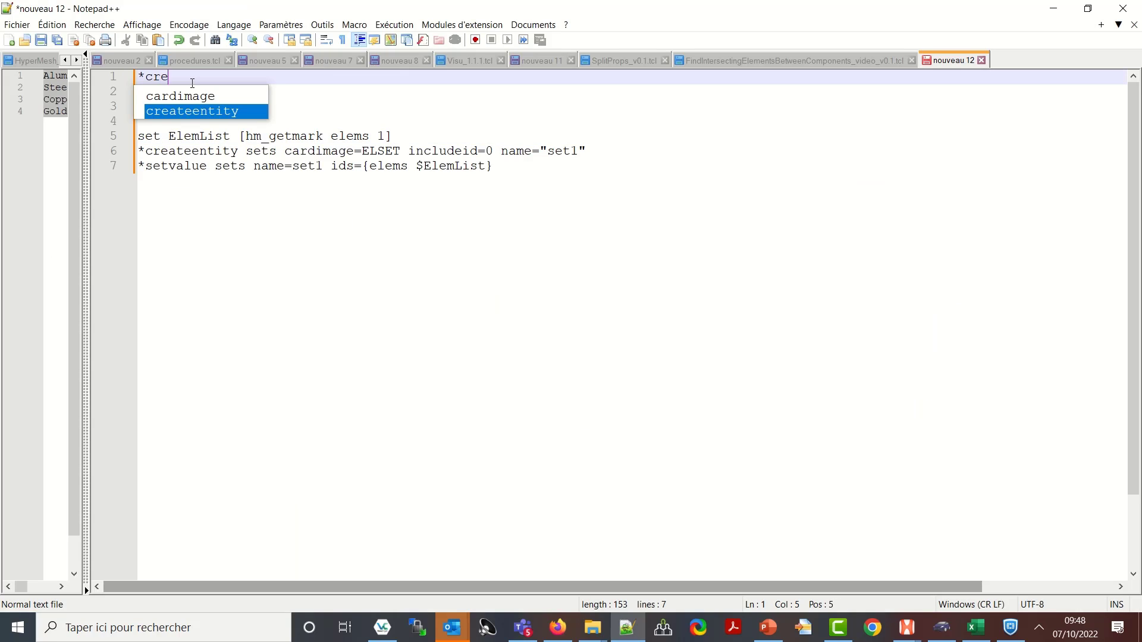
type("atemar")
type("k ")
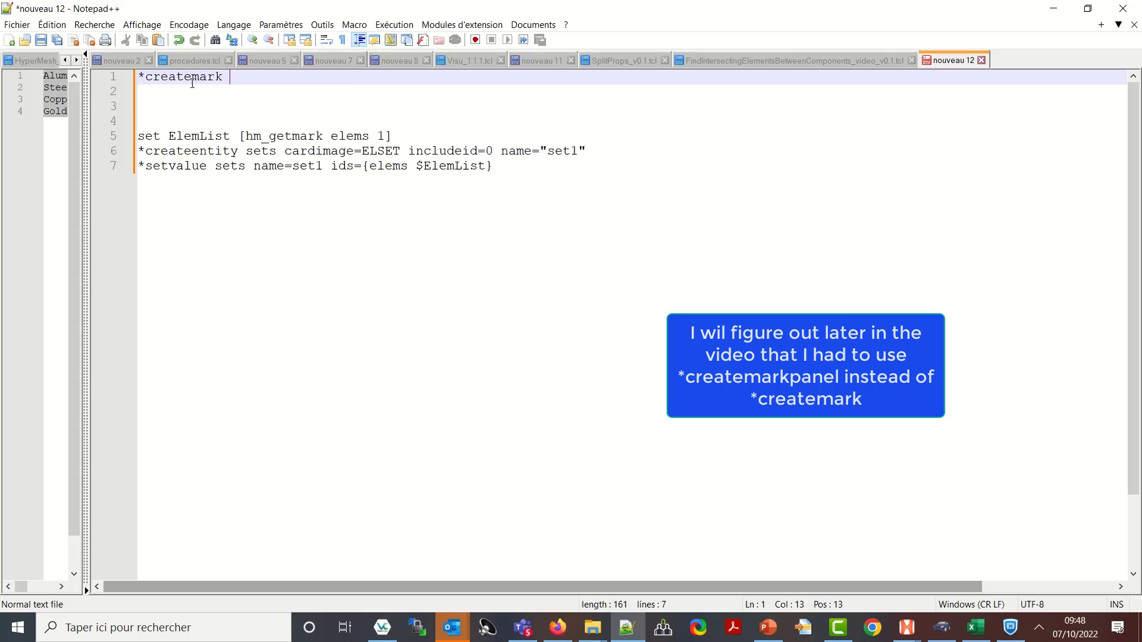
type("com")
type("ps 1 \"")
type("Select Compo")
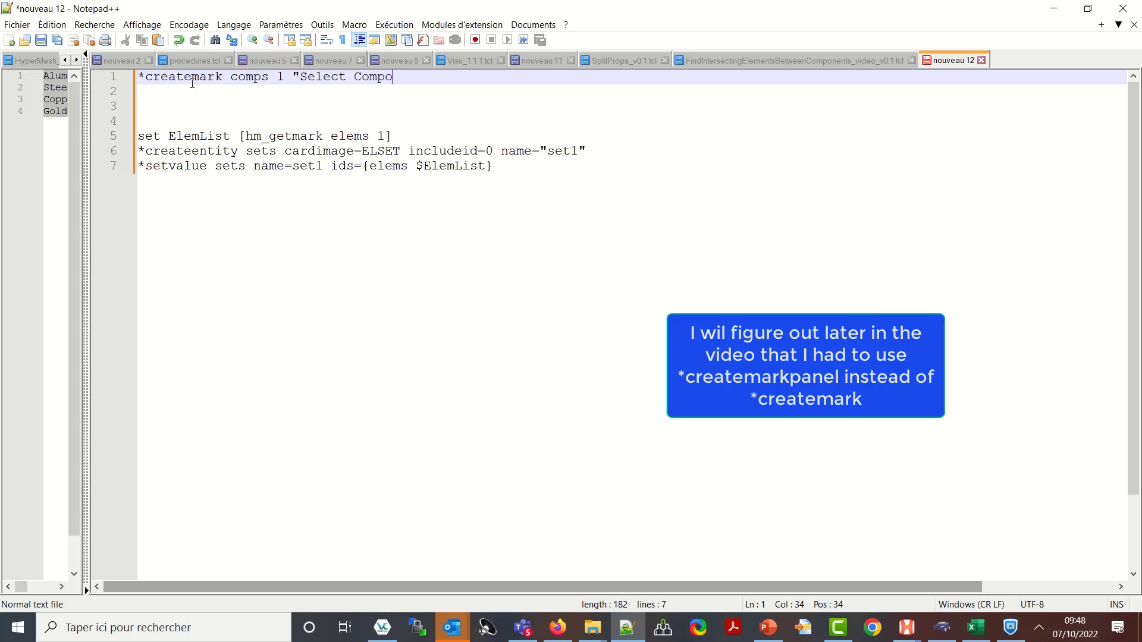
type("nents ")
type("for intersect")
type("ion search")
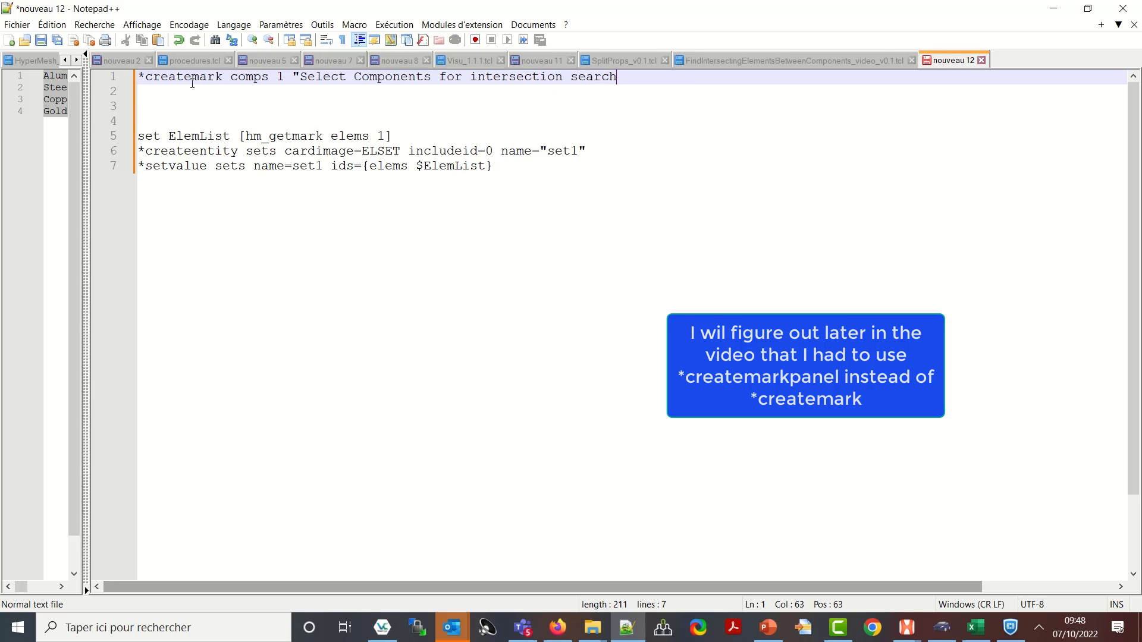
type("\"")
key("Return")
type("se")
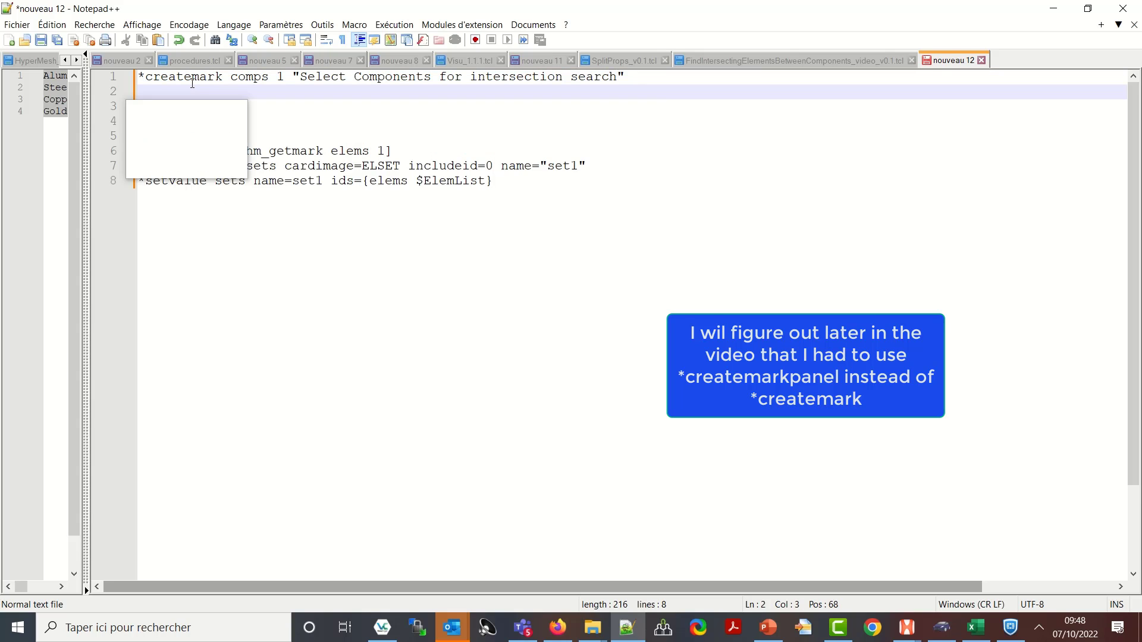
type("t Co")
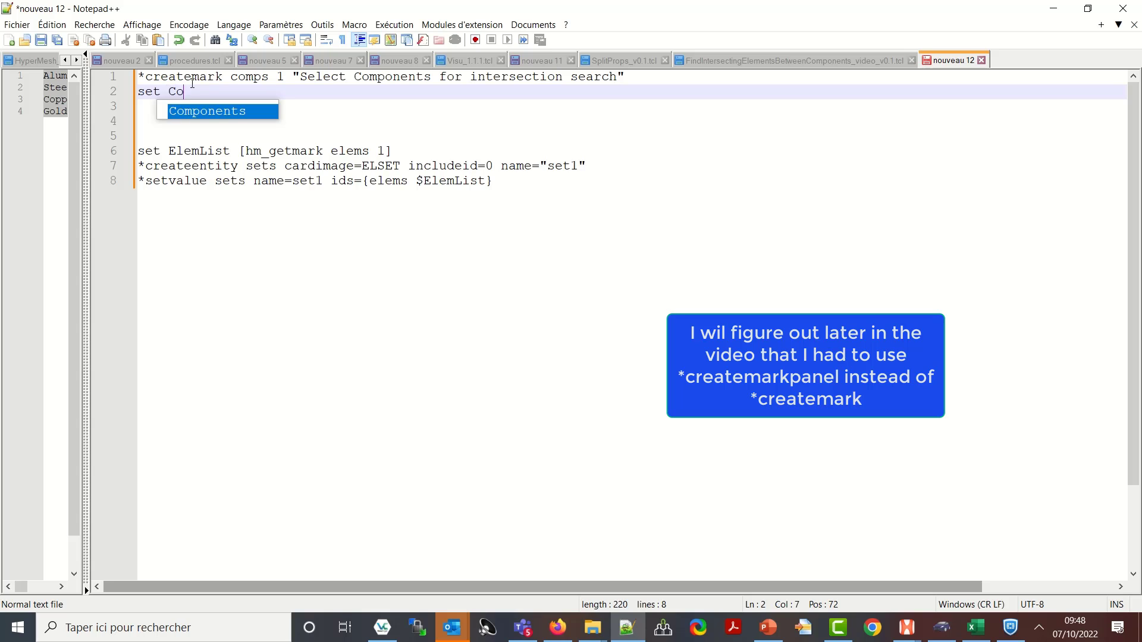
type("mpList")
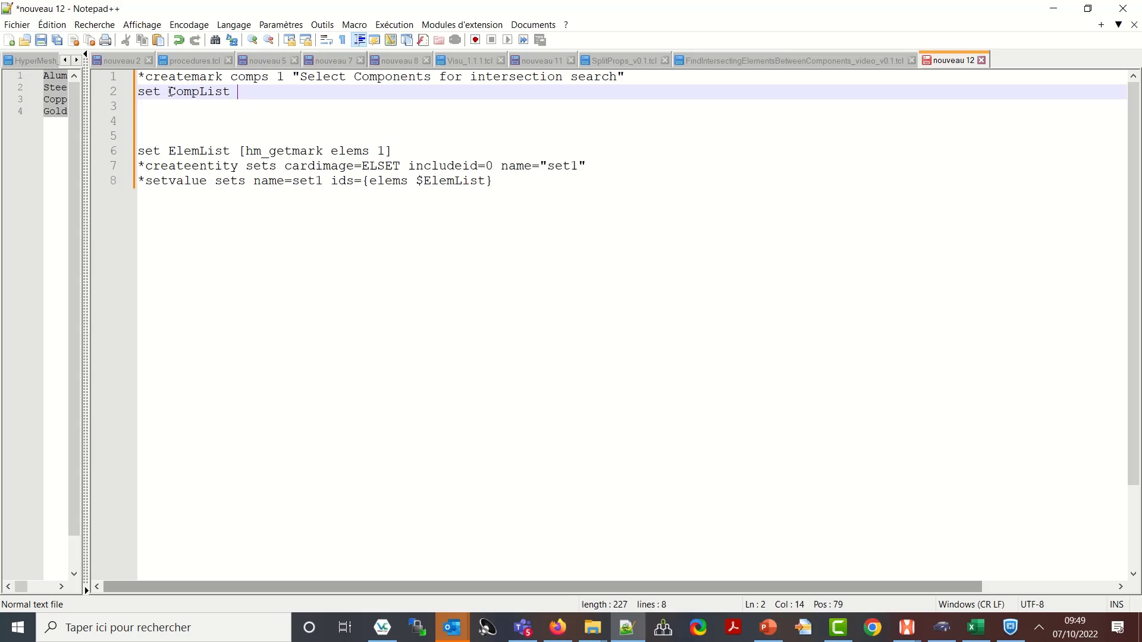
- Add set CompList [hm_getmark comps 1] on line 2 beneath the prompt
left_click(170, 91)
left_click_drag(170, 91, 230, 91)
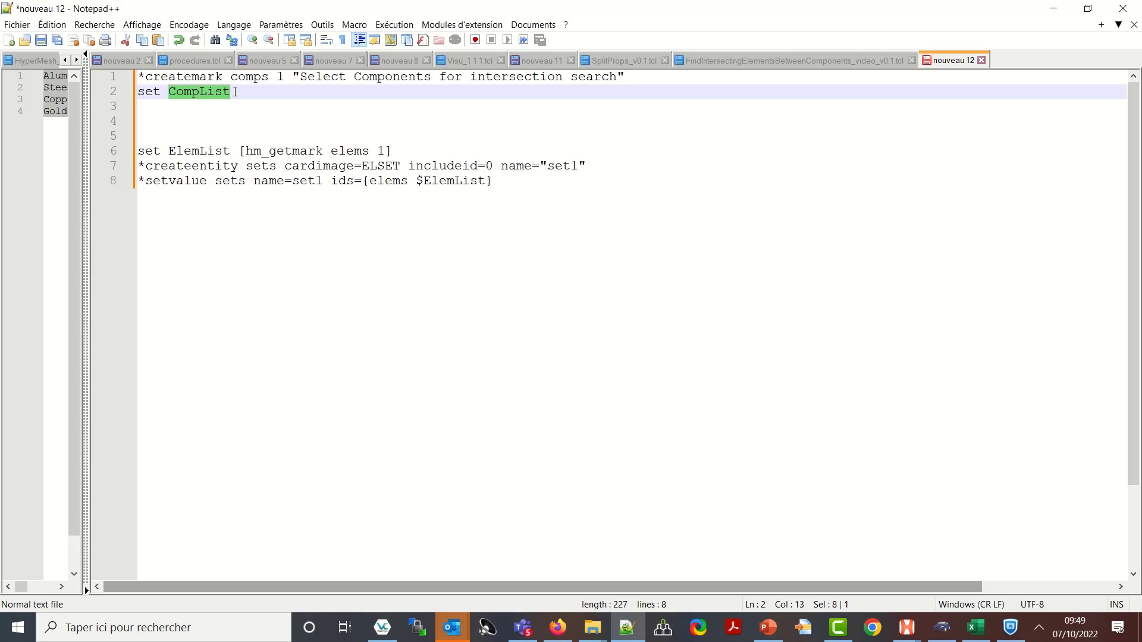
left_click(234, 91)
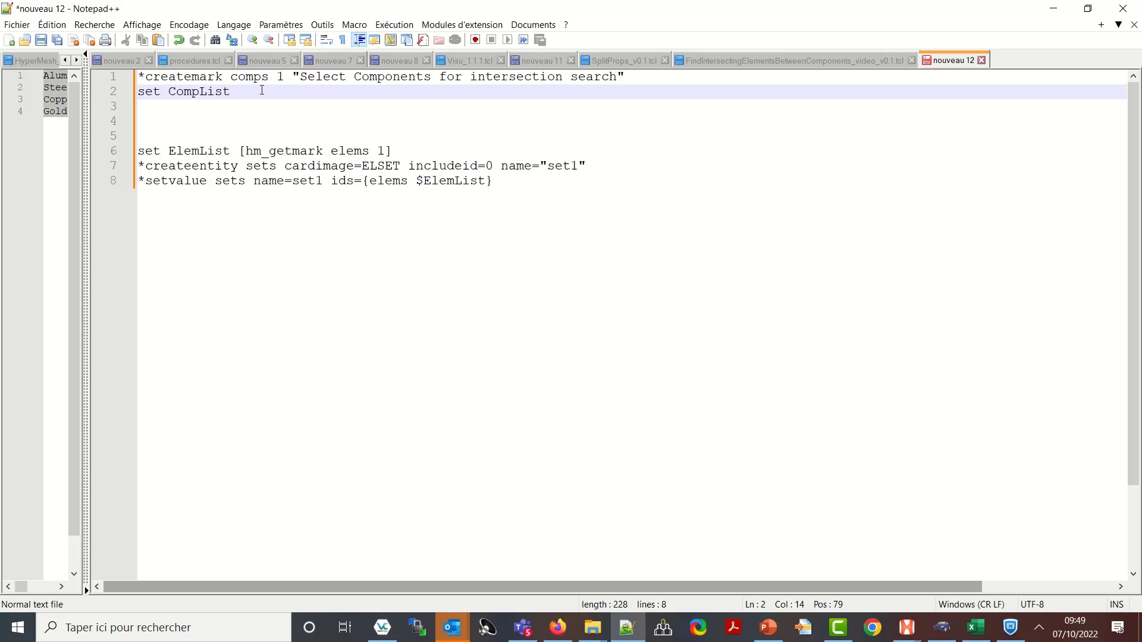
type("[hm")
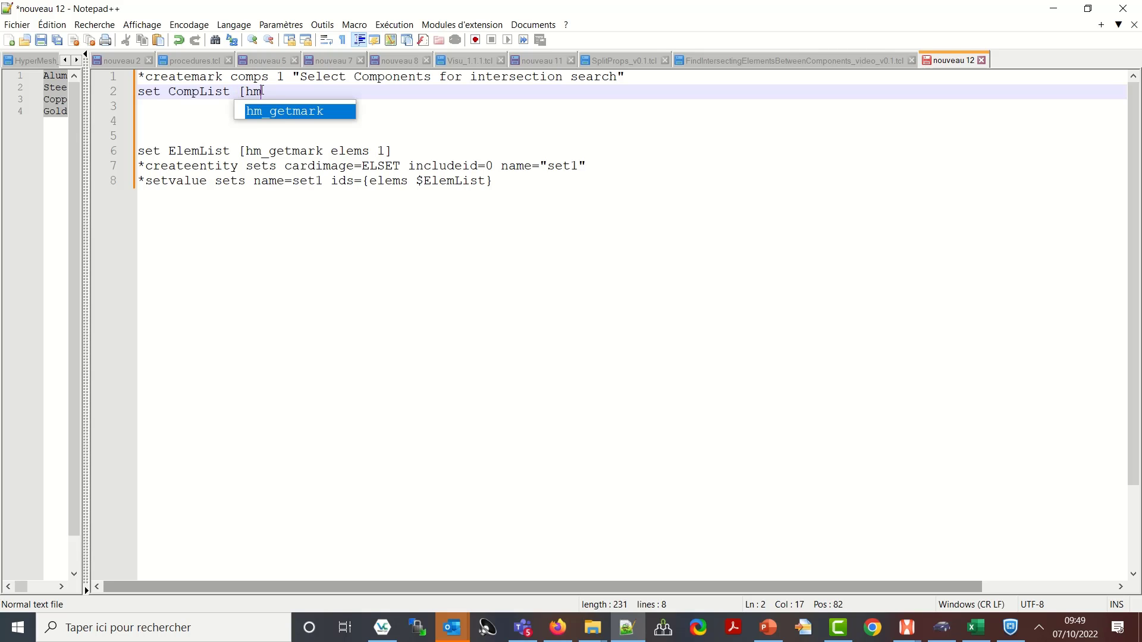
type("_getmark ")
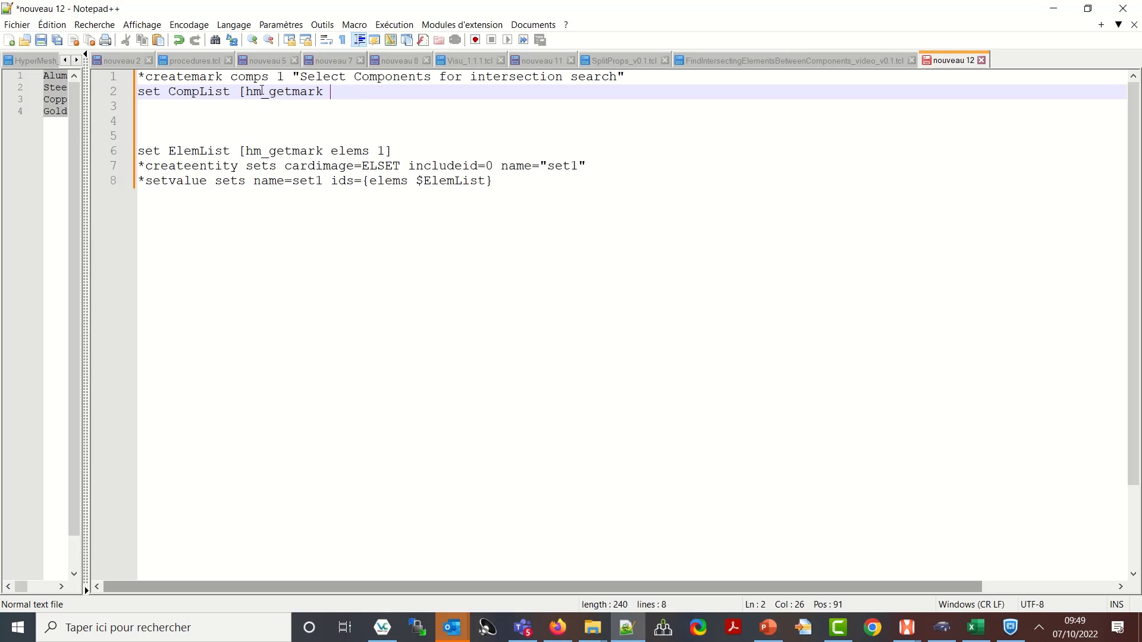
type("comps 1]")
key("Return")
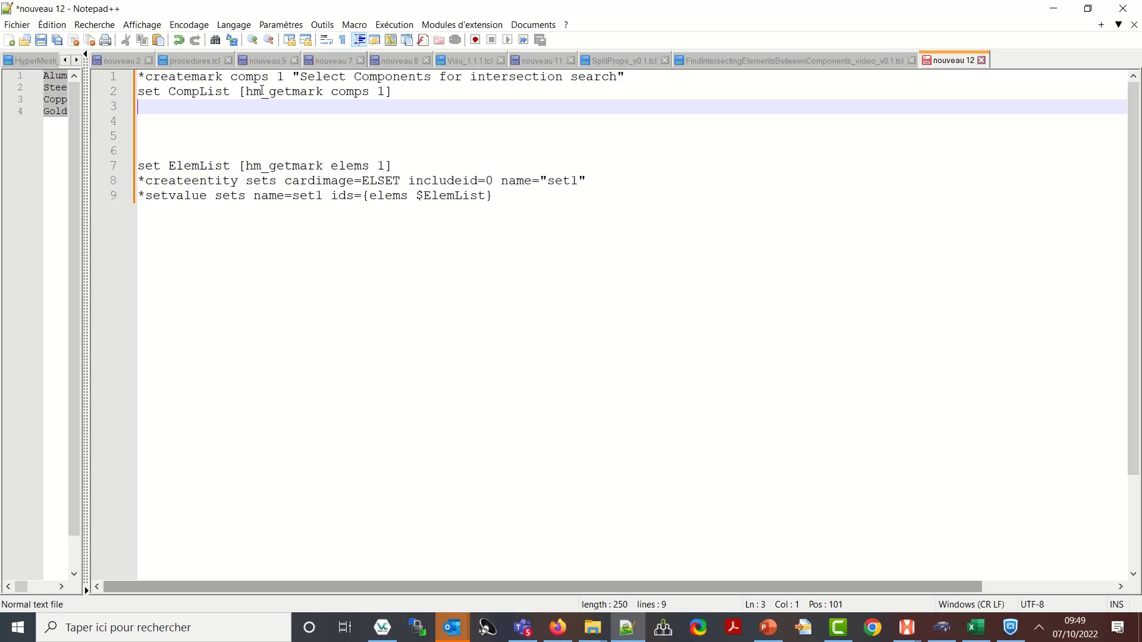
type("forea")
type("ch co")
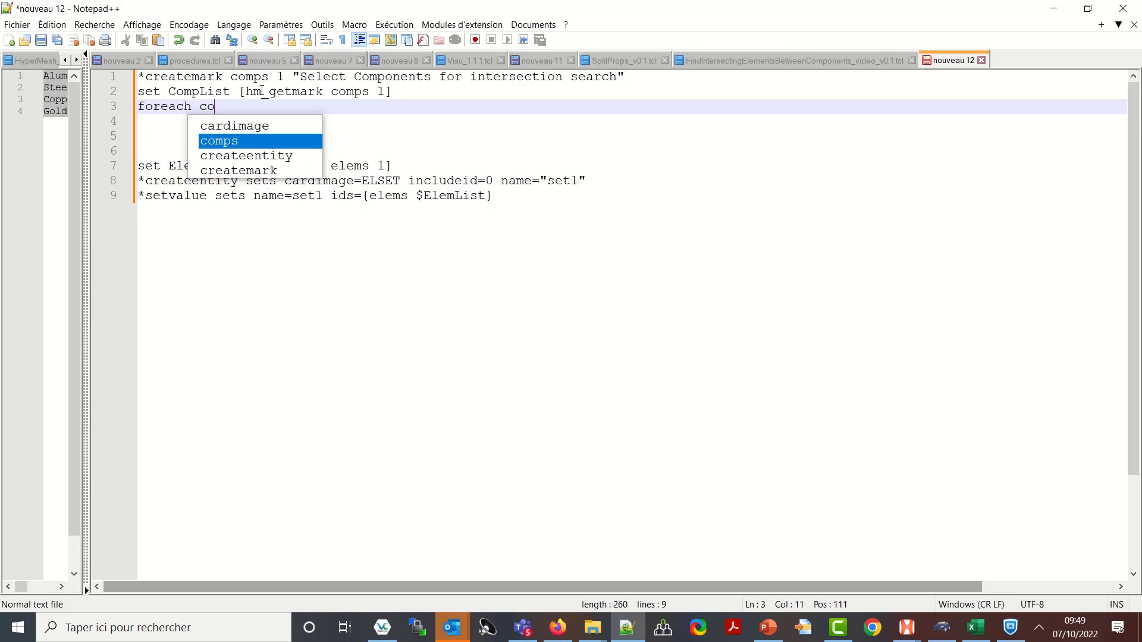
type("mp1 ")
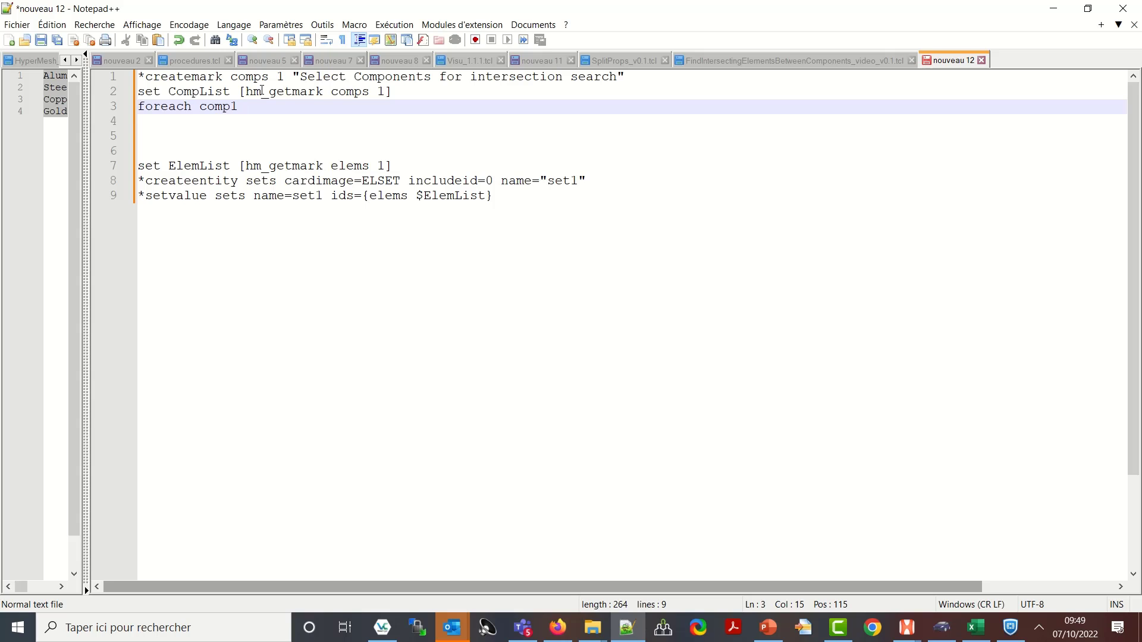
type("$CompL")
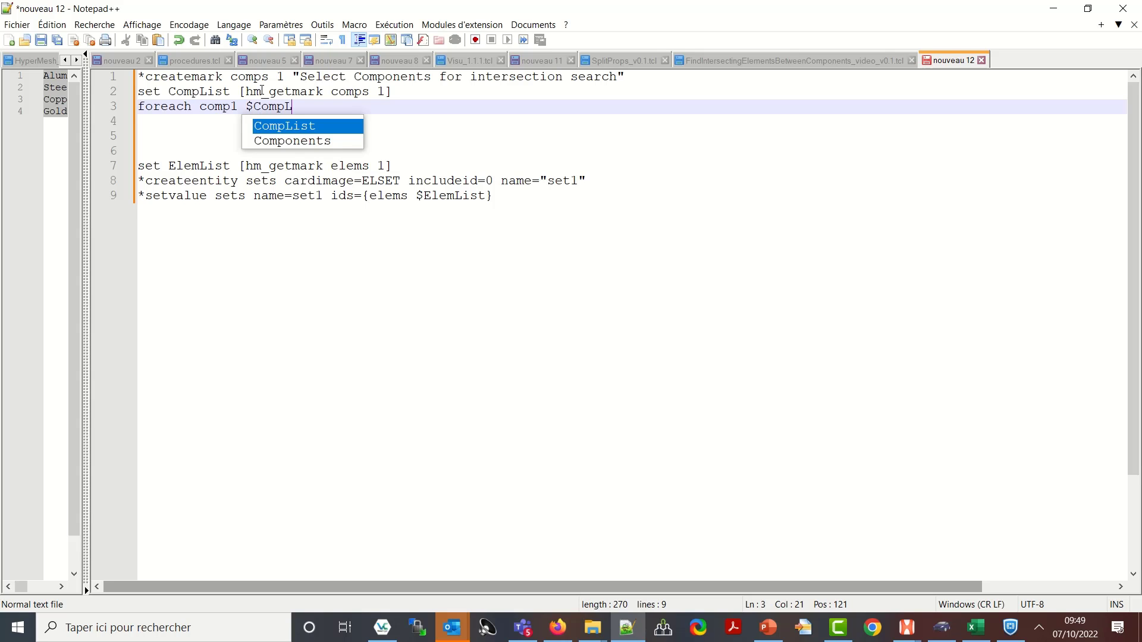
type("ist {")
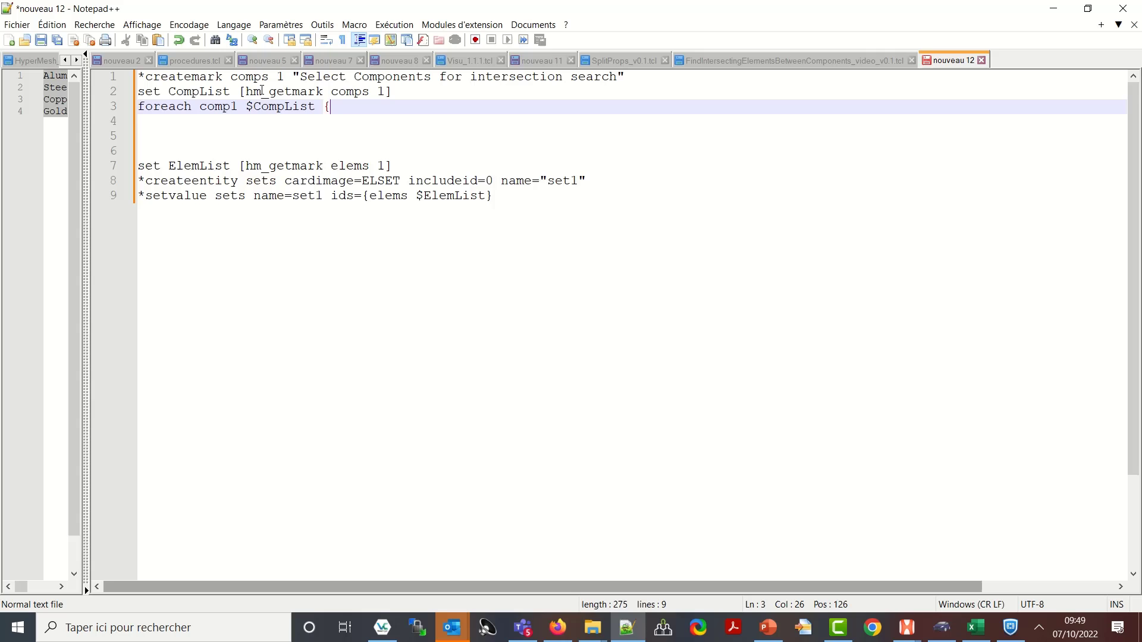
- Write foreach comp1 $CompList { with a nested foreach comp2 $CompList { }, both closed with braces
key("Return")
type("forea")
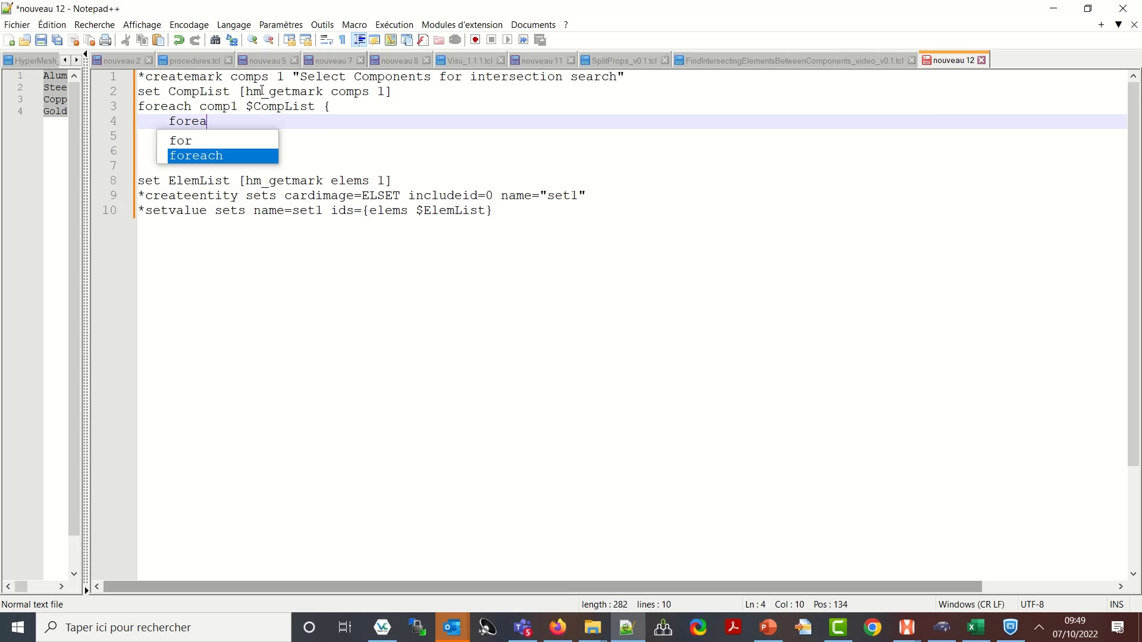
type("ch com")
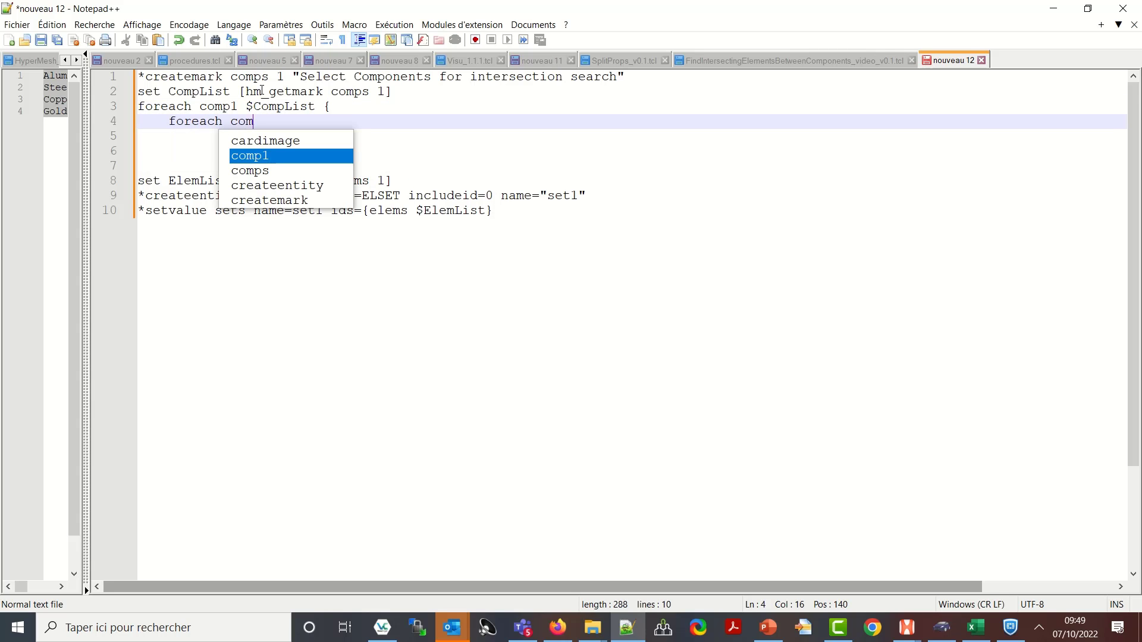
type("p2 ")
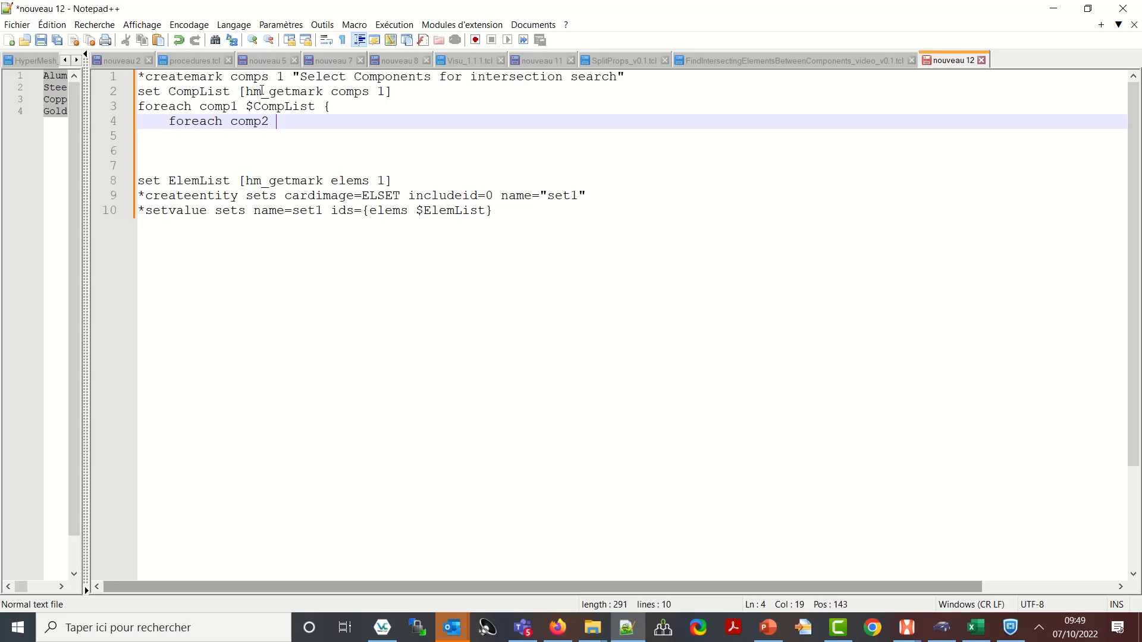
type("$CompLis")
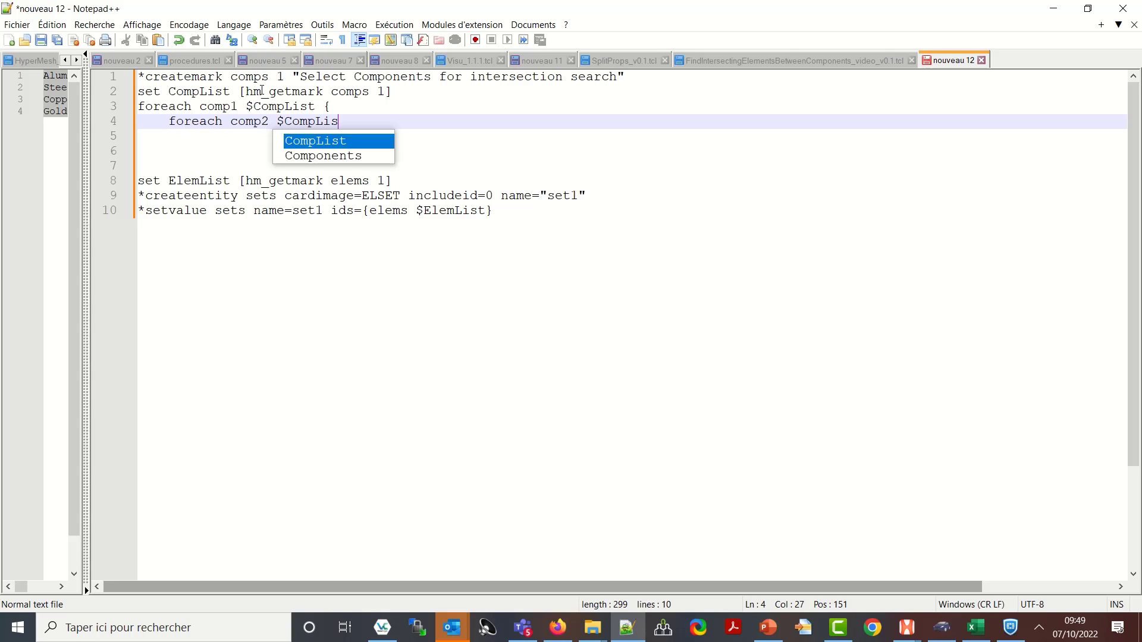
type("t")
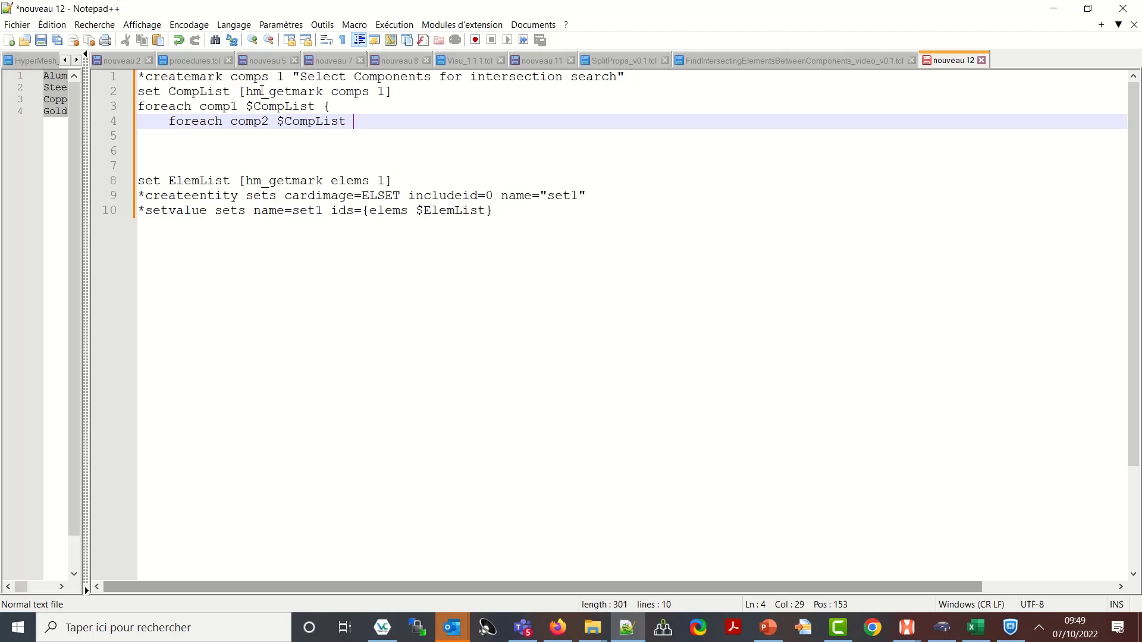
type(" {")
key("Return")
type("}")
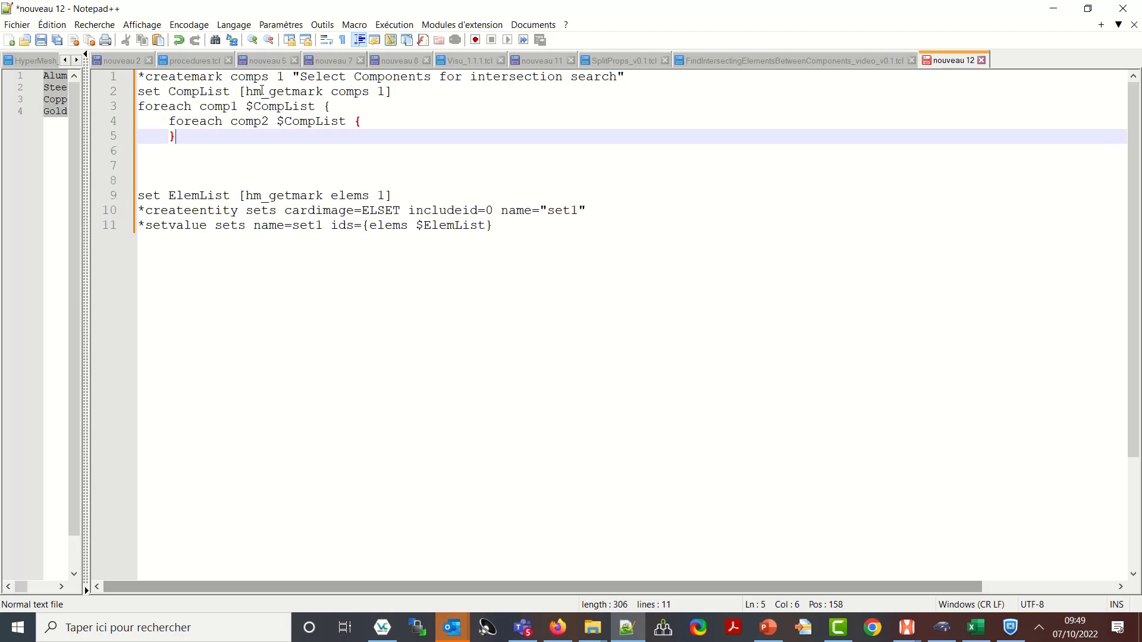
key("Down")
key("Return")
key("BackSpace")
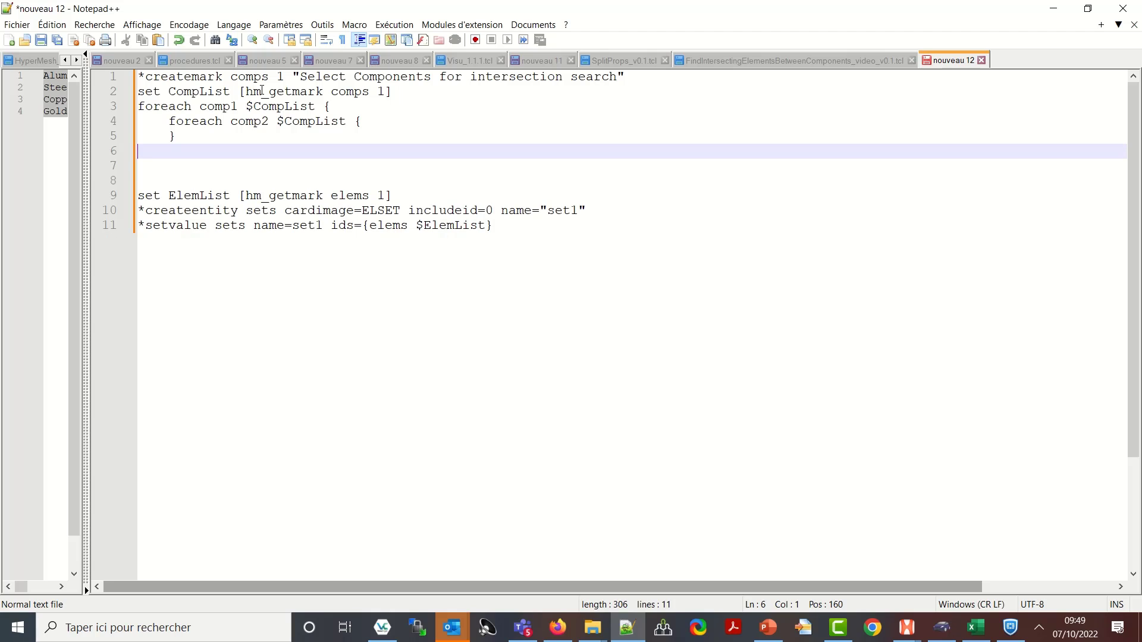
type("}")
- Jot the scratch pairs 1 1, 1 2, 1 3, 2 1, 2 2 on lines below the loops
key("Return")
key("Down")
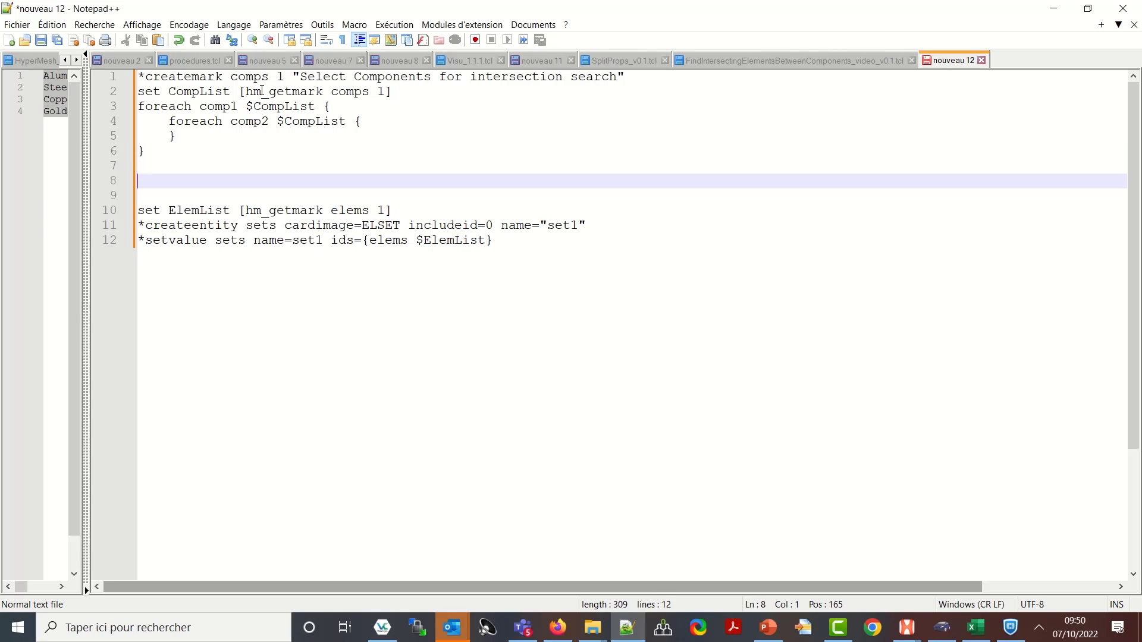
type("l l")
key("Return")
type("l")
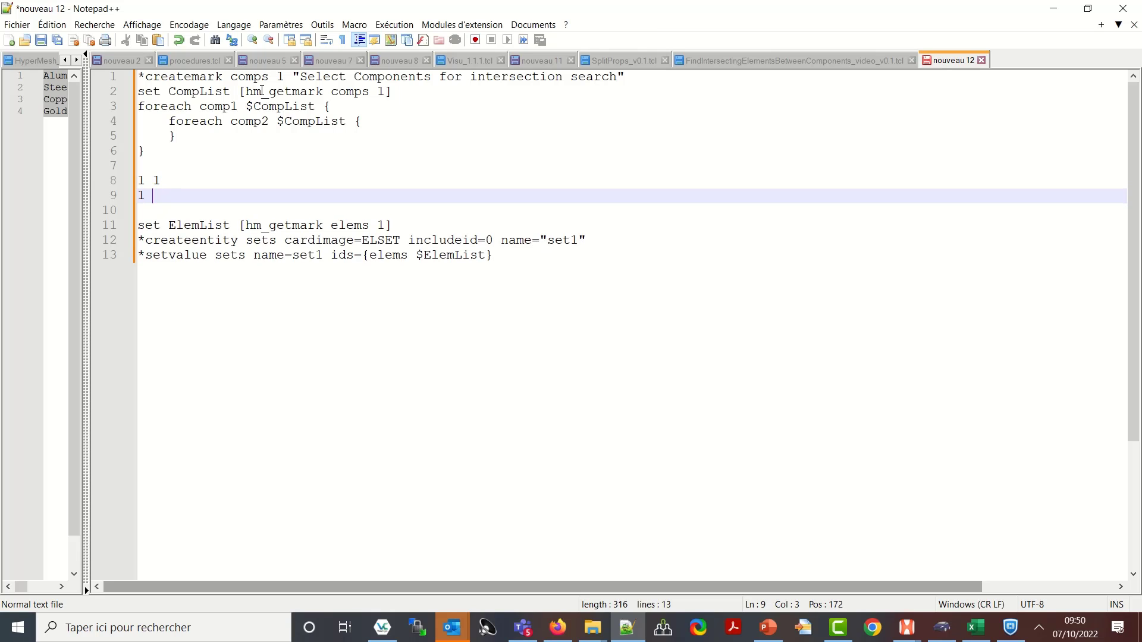
type("2")
key("Return")
type("1 ")
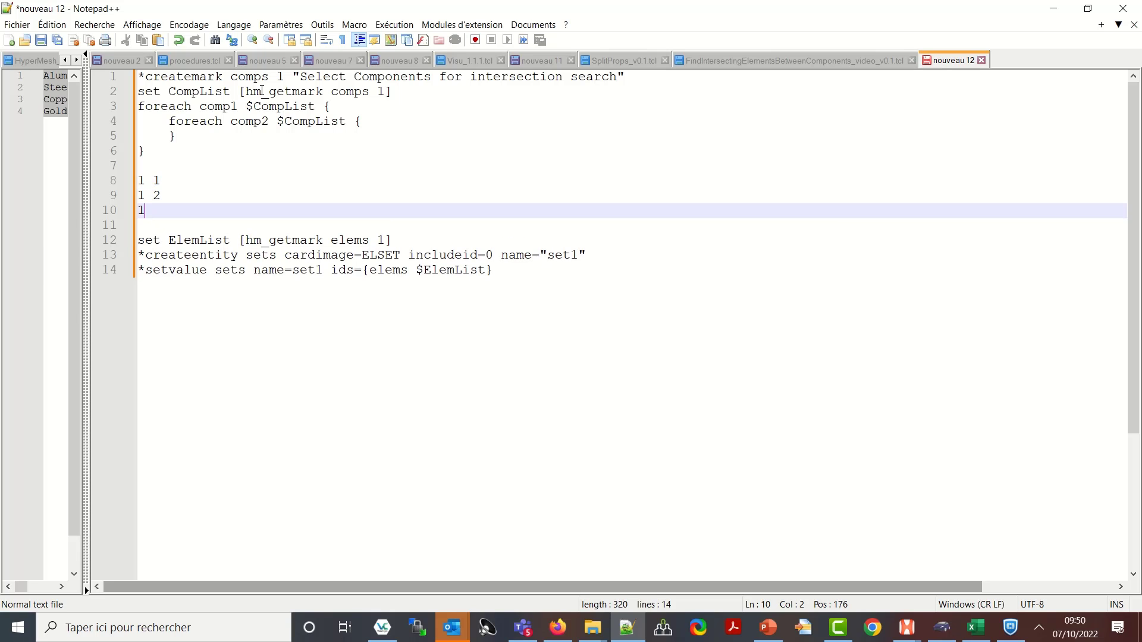
type("3")
key("Return")
key("Down")
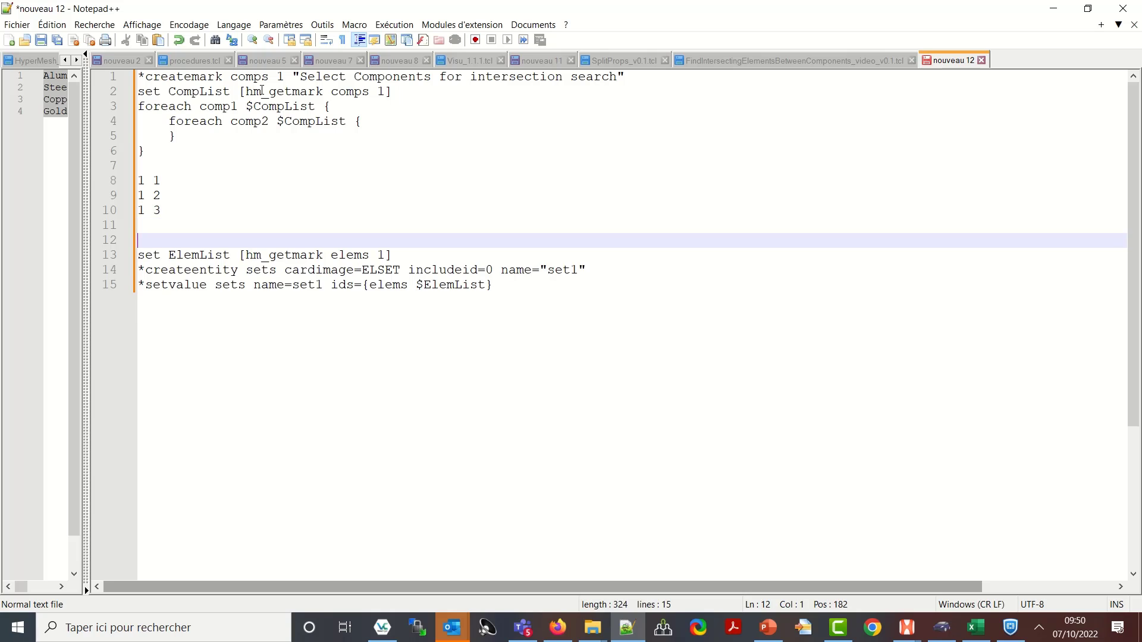
key("Up")
type("2")
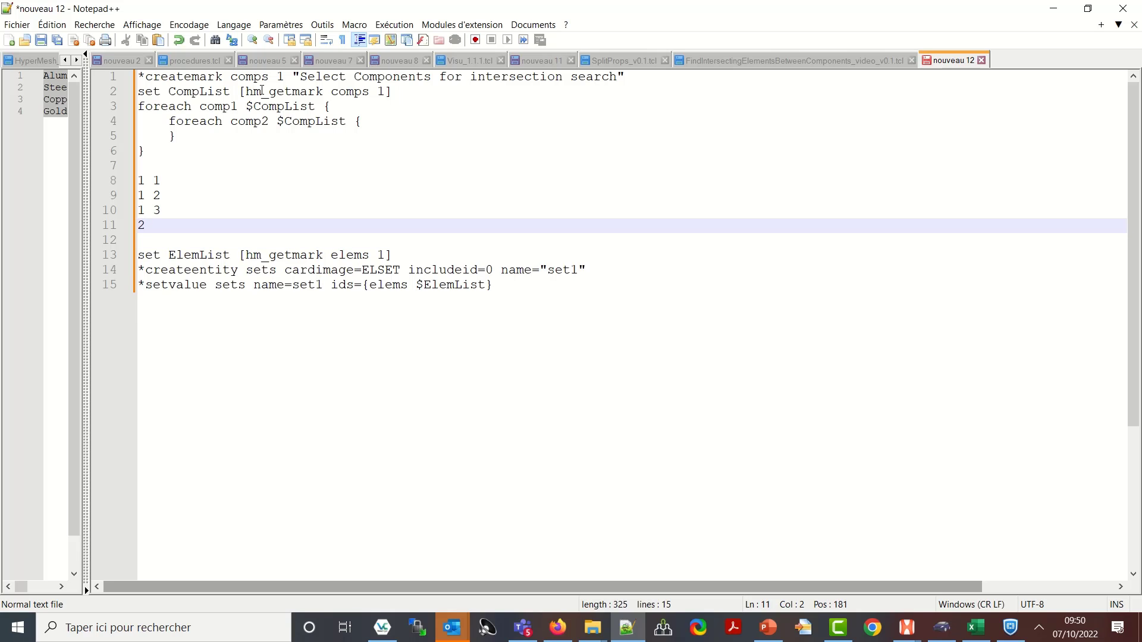
type(" 1")
key("Return")
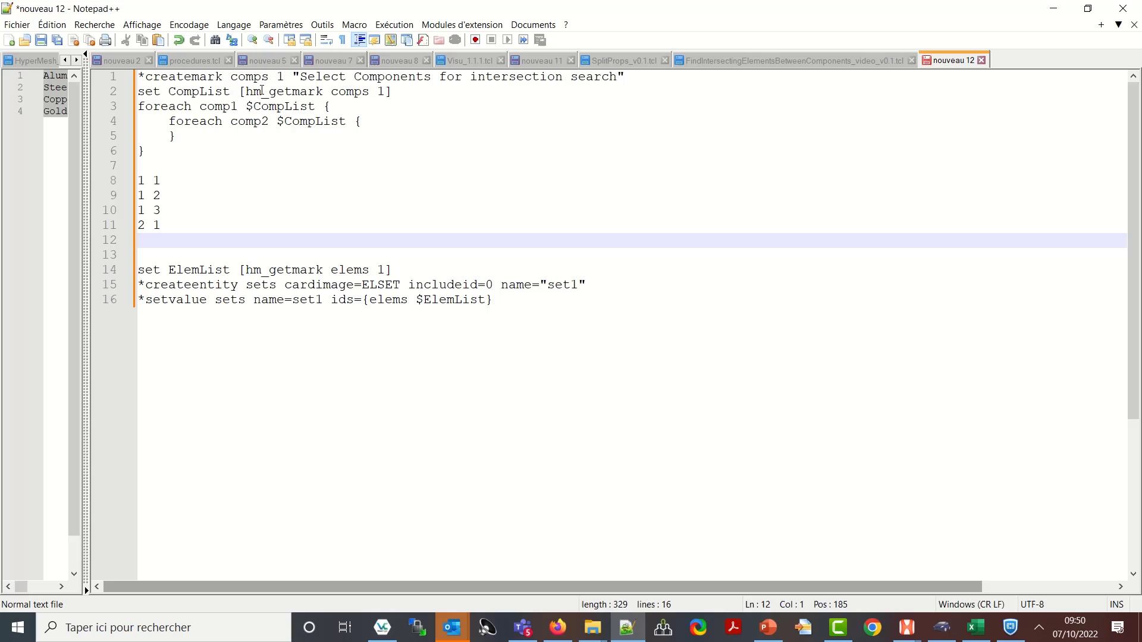
type("2 2")
- Delete the scratch pair lines and select 'foreach' on the outer loop line
key("shift+Up")
key("shift+Up")
key("shift+Up")
key("shift+Up")
key("shift+Up")
key("shift+Down")
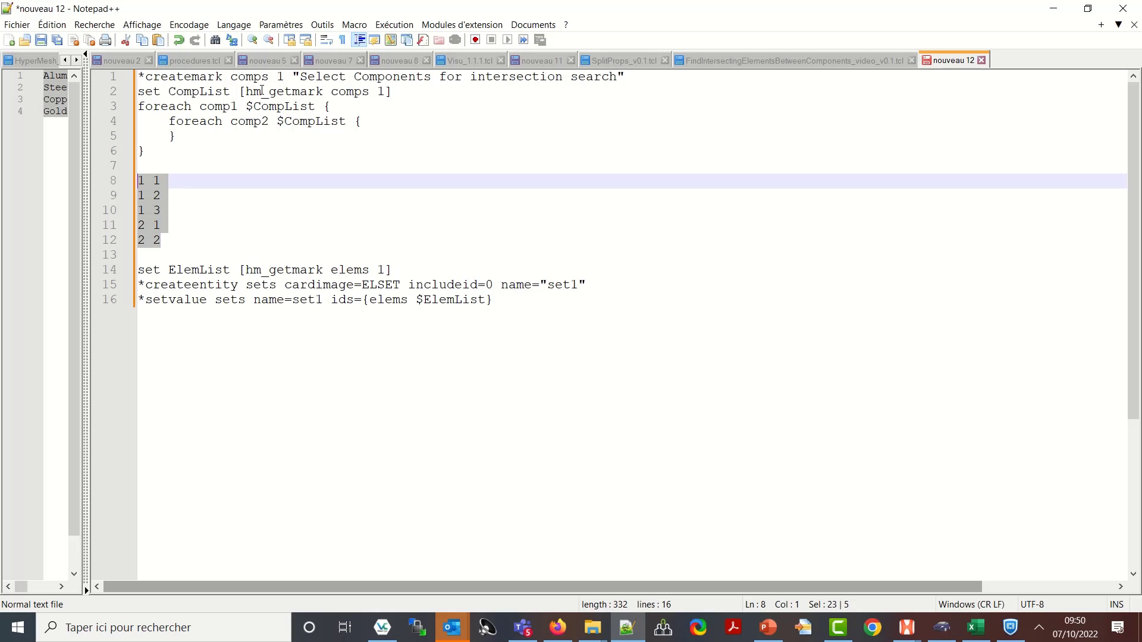
key("Delete")
key("Up")
key("Up")
key("Up")
key("Up")
key("shift+Right")
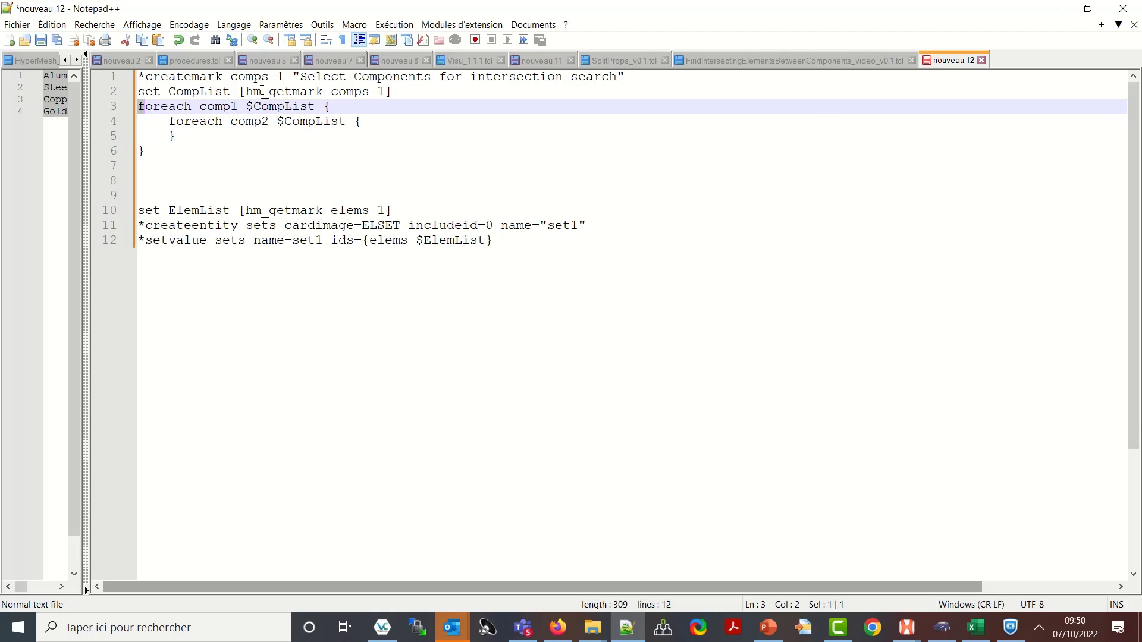
key("shift+Right")
key("shift+Right")
key("shift+Right")
key("shift+Right")
key("shift+Right")
key("shift+Right")
key("shift+Right")
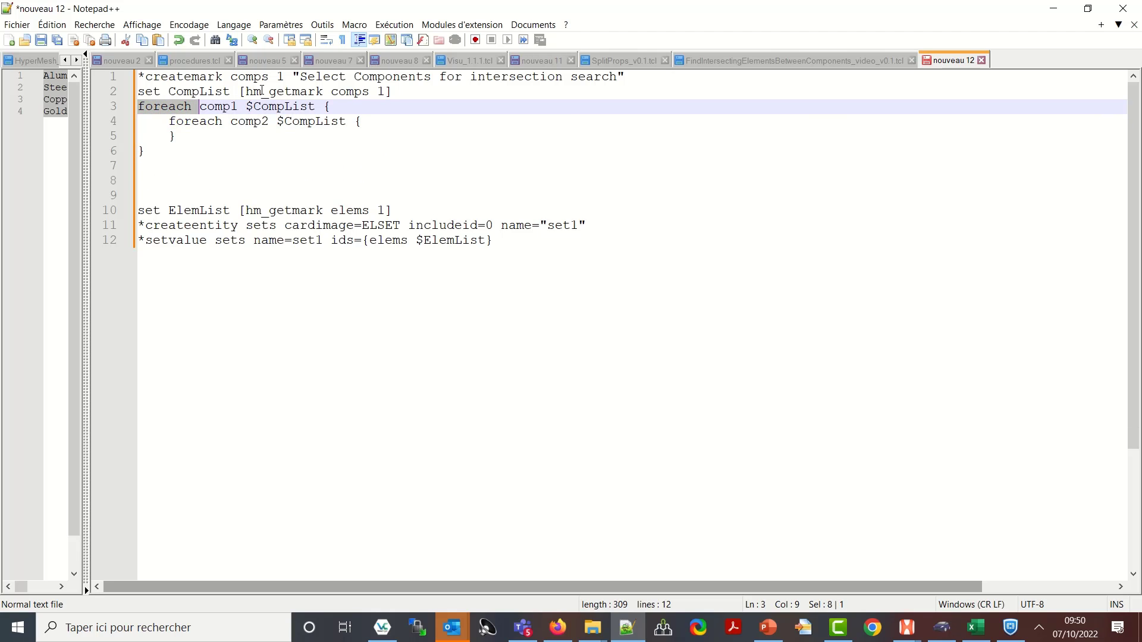
key("shift+Right")
key("shift+Right")
key("shift+Right")
key("shift+Right")
- Replace 'foreach comp1' with 'while { [llength $CompList] > 1 }', brackets fixed
key("shift+Left")
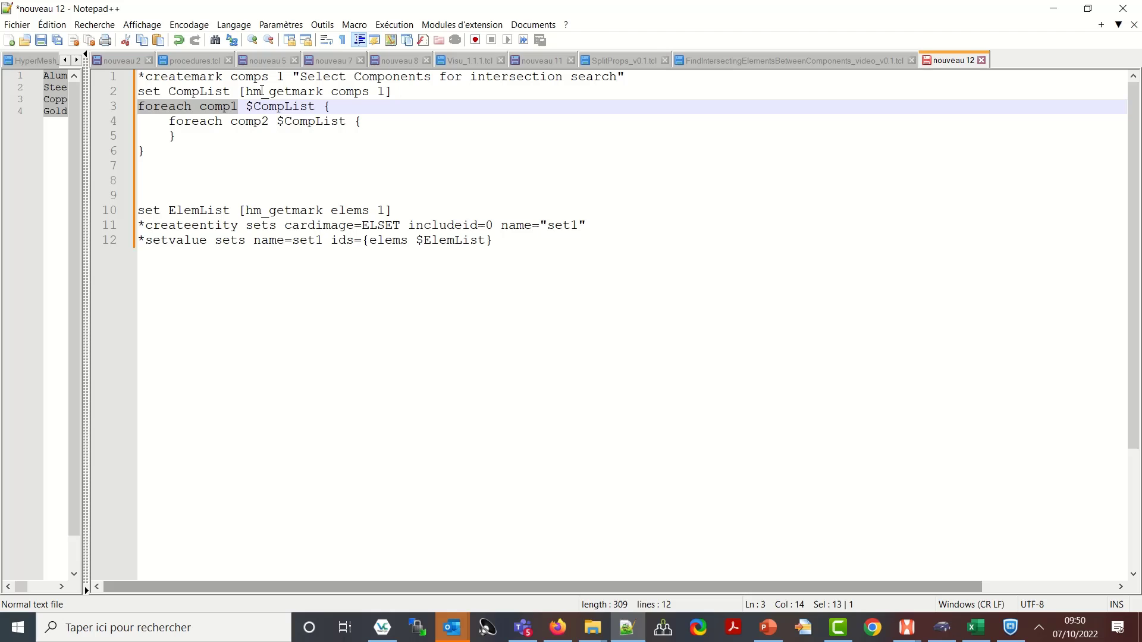
type("while")
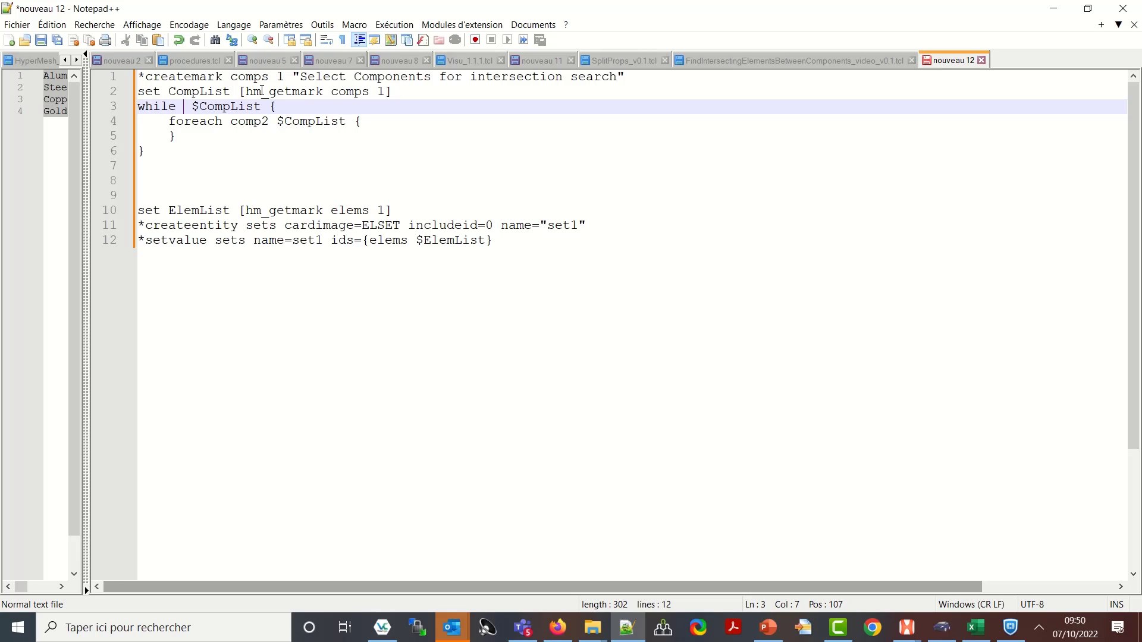
type(" #")
key("Delete")
key("BackSpace")
type("{")
type(" [llengt")
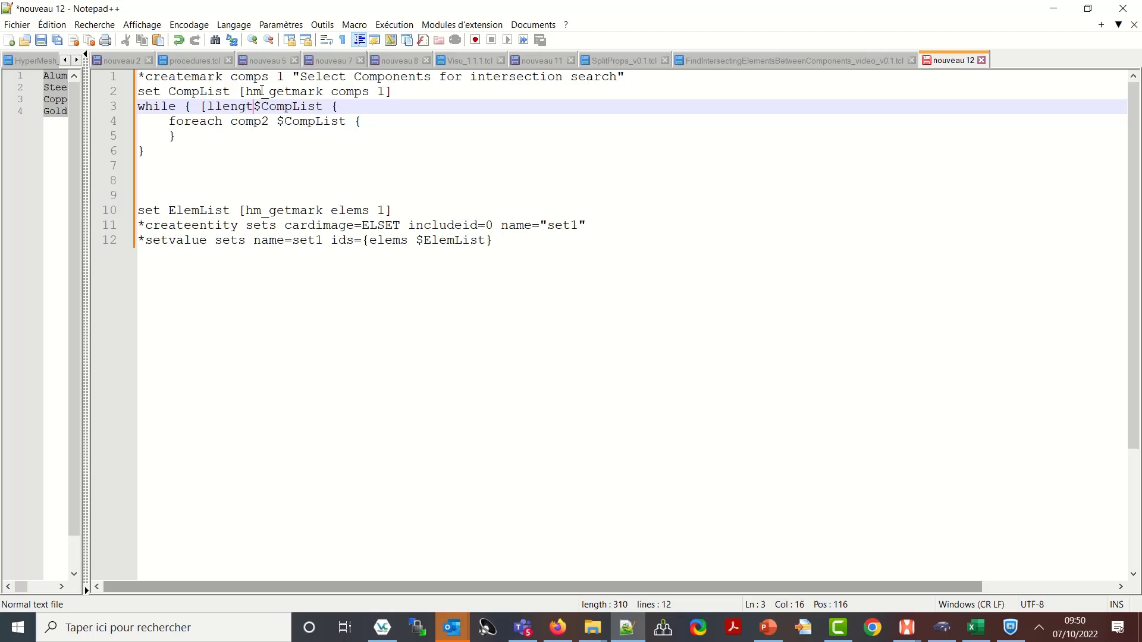
type("h")
key("Right")
key("Right")
key("Right")
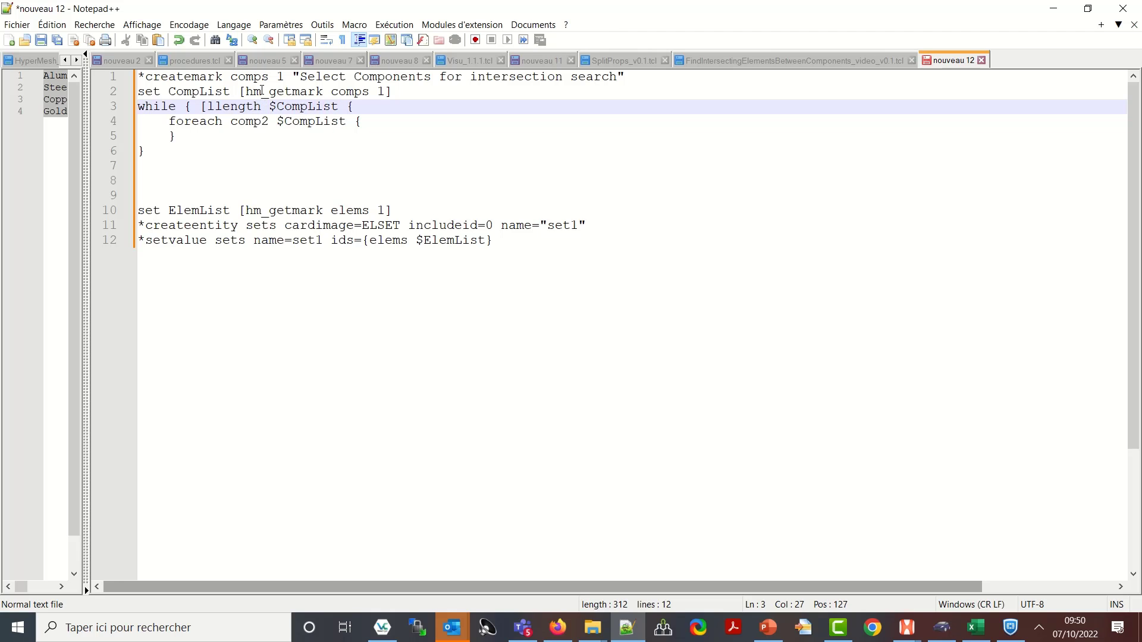
type("] > 1 ")
type("]")
key("BackSpace")
key("BackSpace")
type("}")
key("Right")
key("Right")
key("Right")
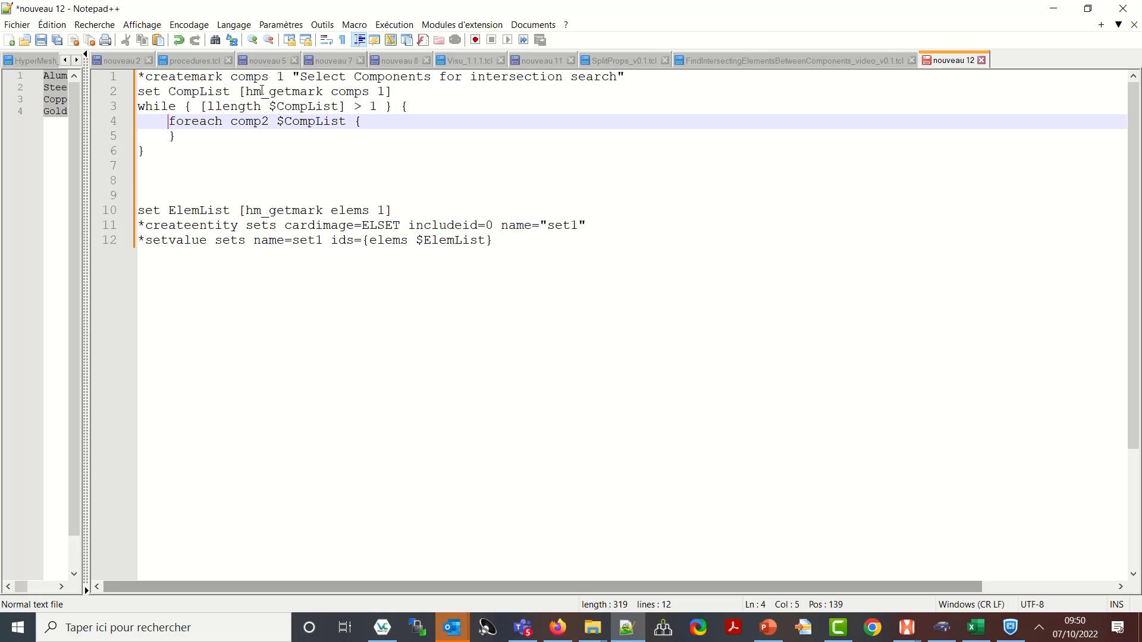
- Add 'set Comp1 [lindex $CompList ...]' as the first line inside the while loop
key("Return")
key("Up")
type("se")
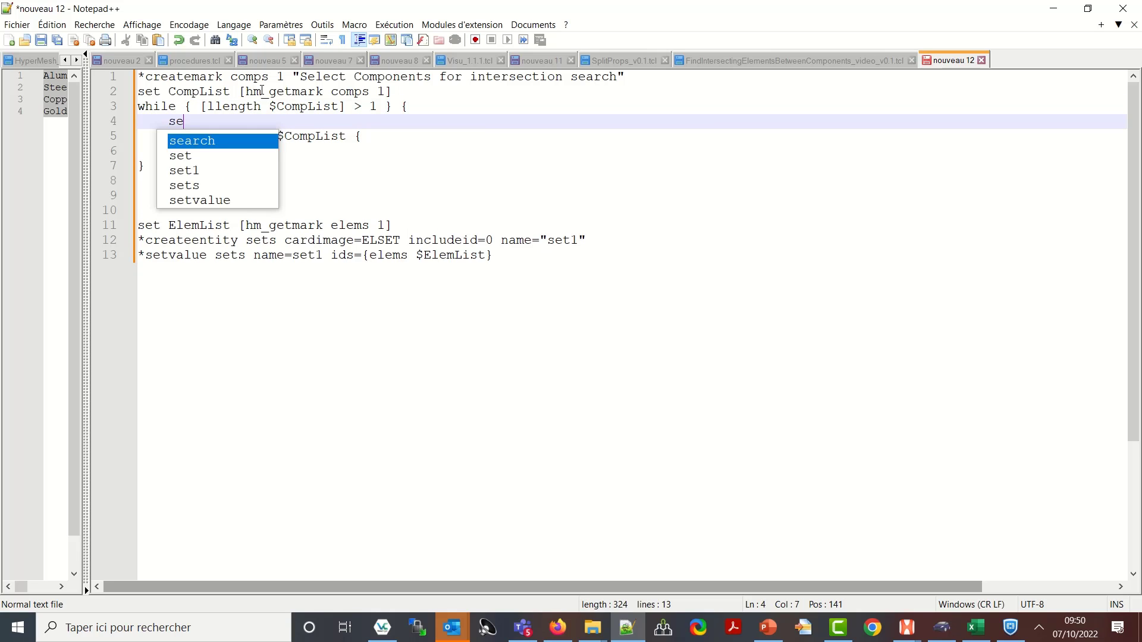
type("t Compl ")
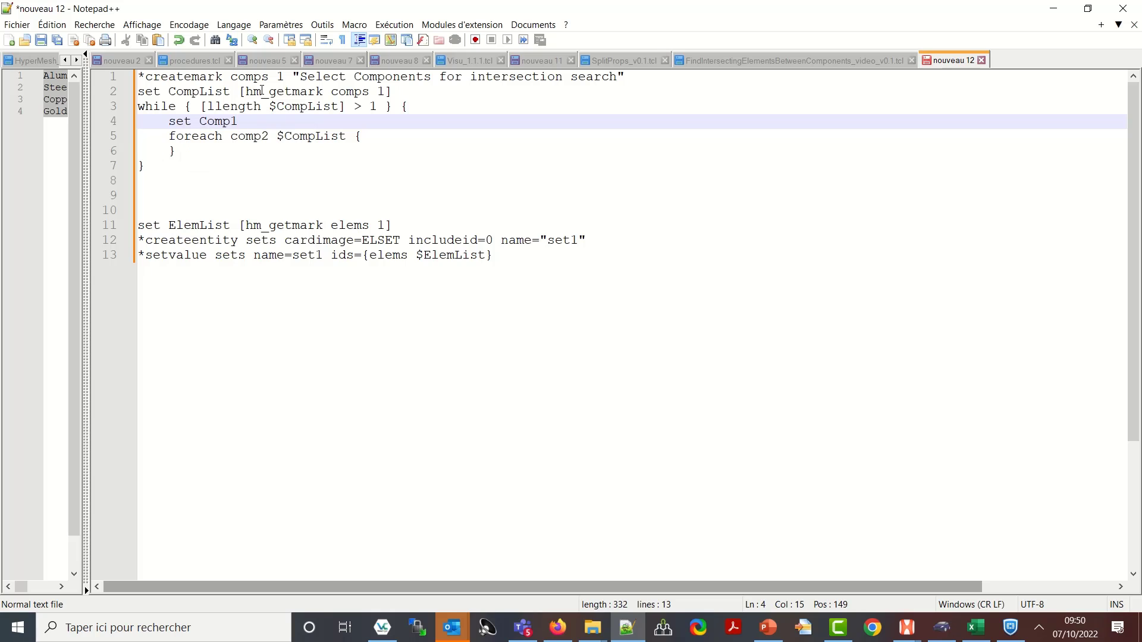
type("[]")
type("lin")
type("dex")
type(" $Co")
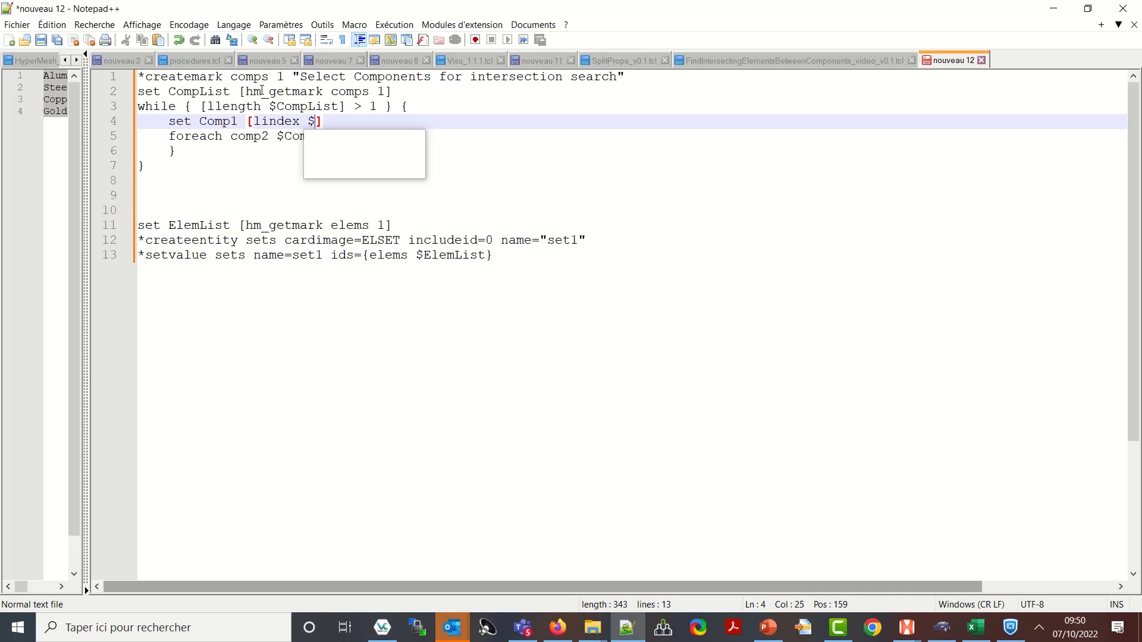
type("mpLi")
key("Return")
type("1")
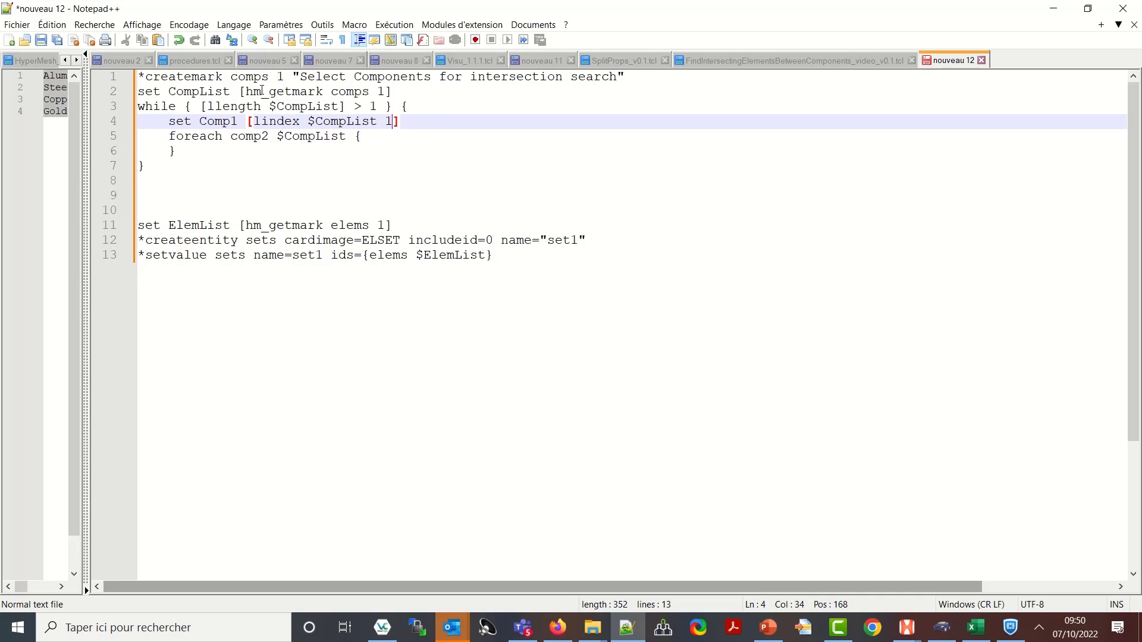
key("End")
key("Return")
type("se")
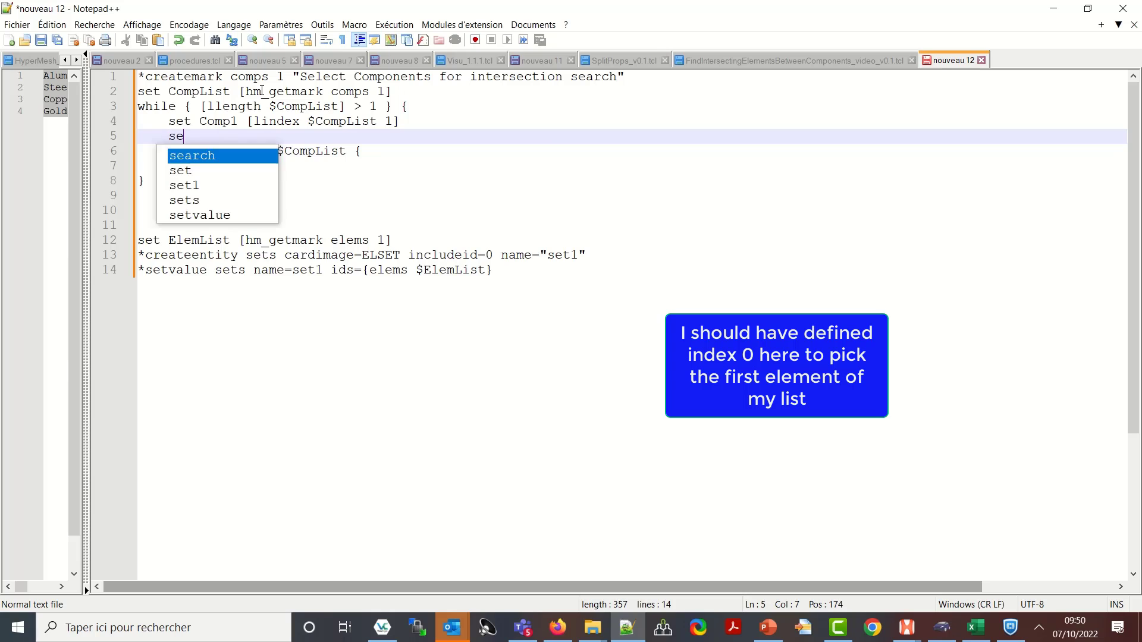
type("t ")
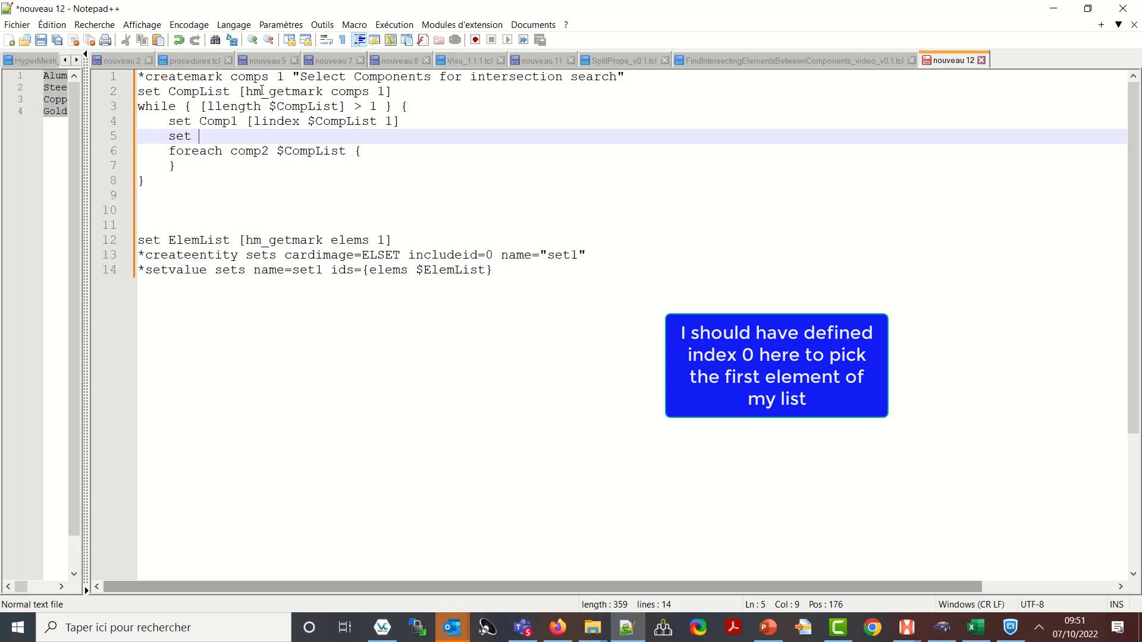
type("CompLis")
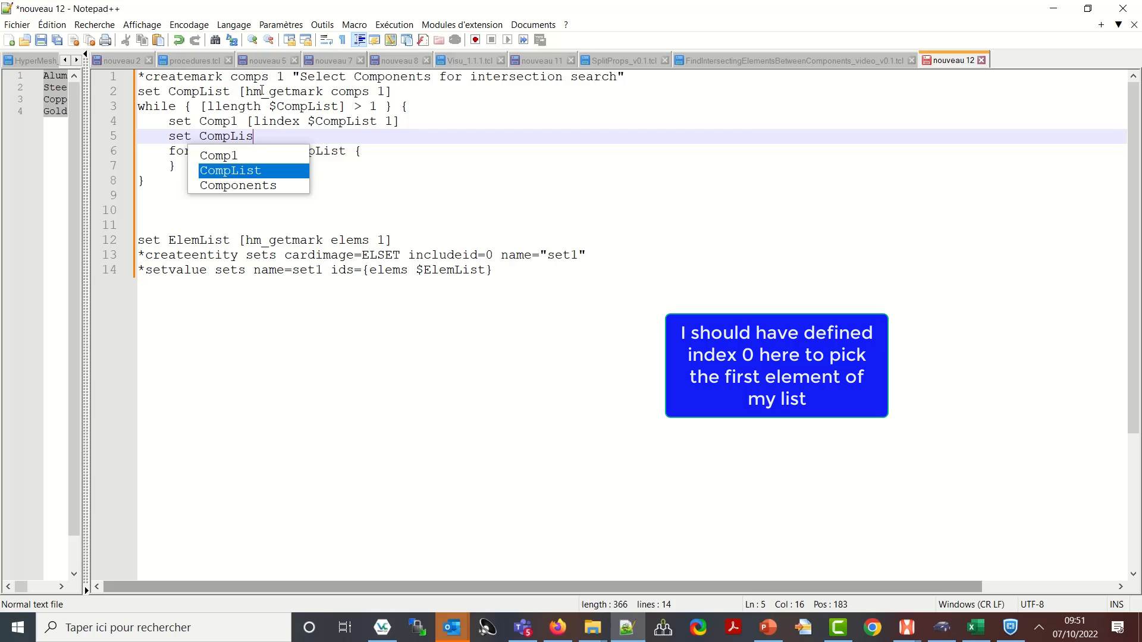
type("t [")
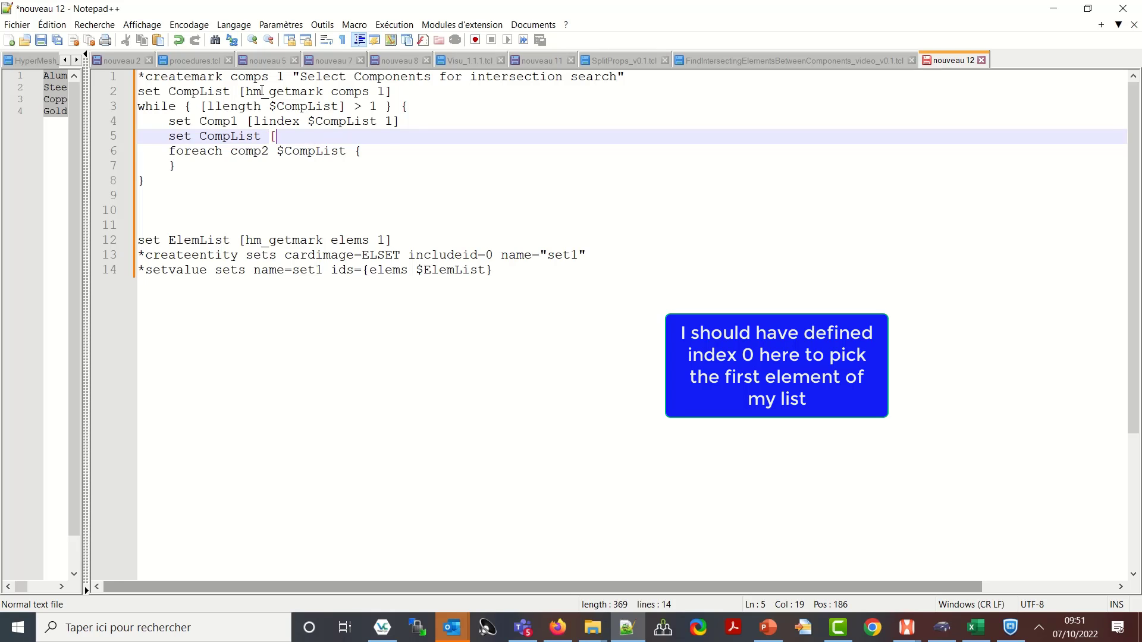
type("lrange")
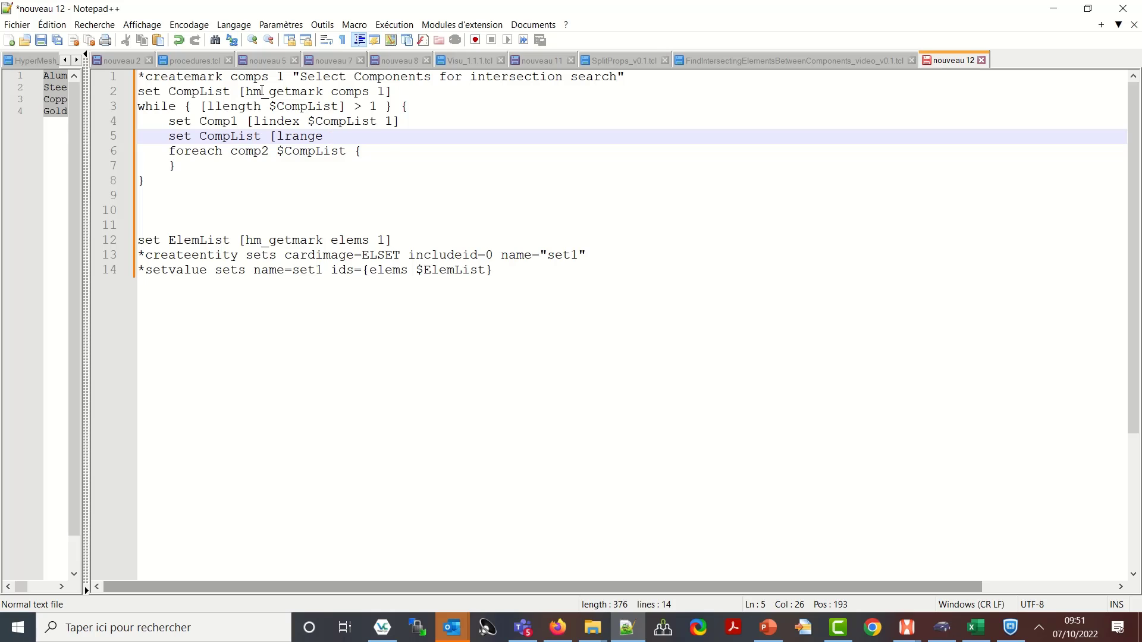
- Change the lindex index to 0 and complete 'set CompList [lrange $CompList 1 end]'
key("Up")
key("Right")
key("Right")
key("Right")
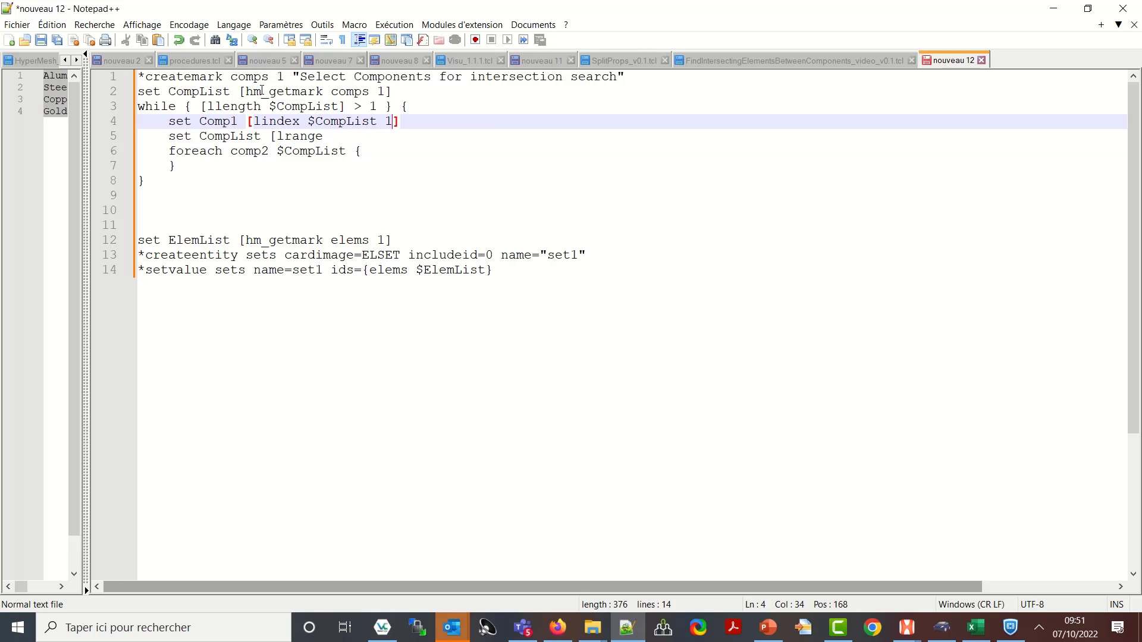
key("BackSpace")
type("0")
key("Down")
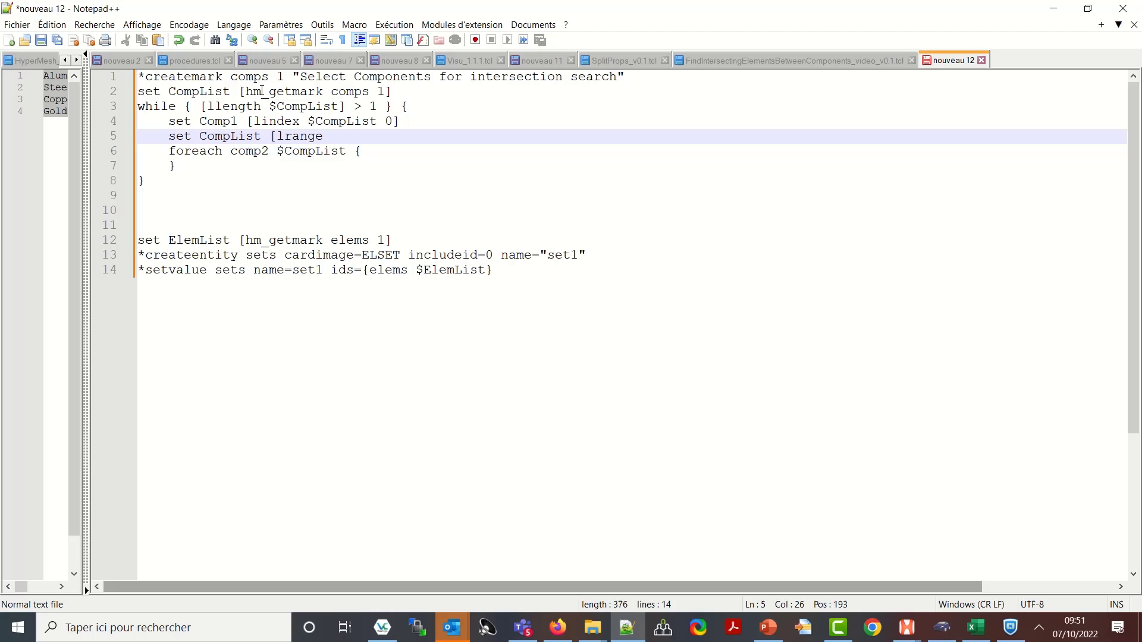
type("$")
type("CompList 1")
type(" end")
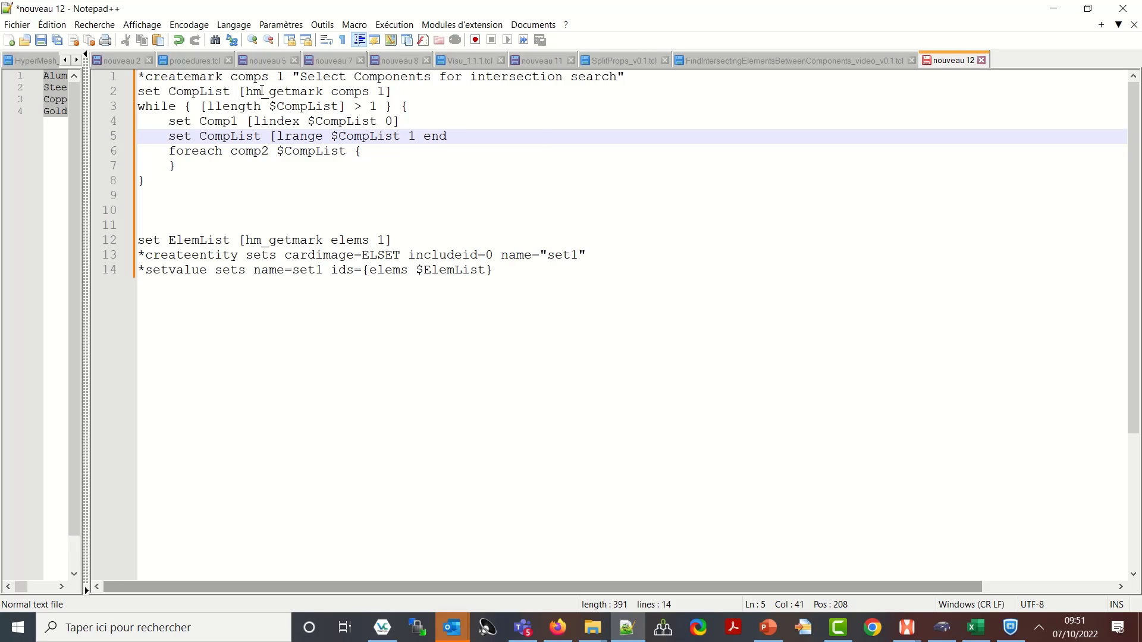
type("]")
- Save the script as FindIntersectingElementsBetweenComponents_v0.2 via Enregistrer sous
left_click(17, 25)
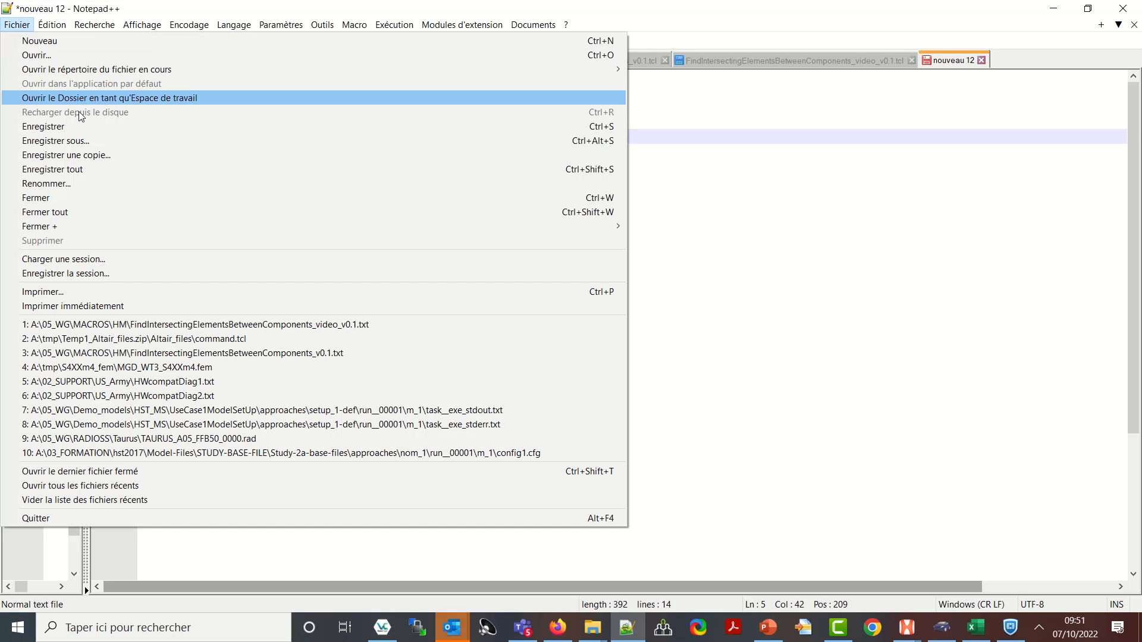
key("Escape")
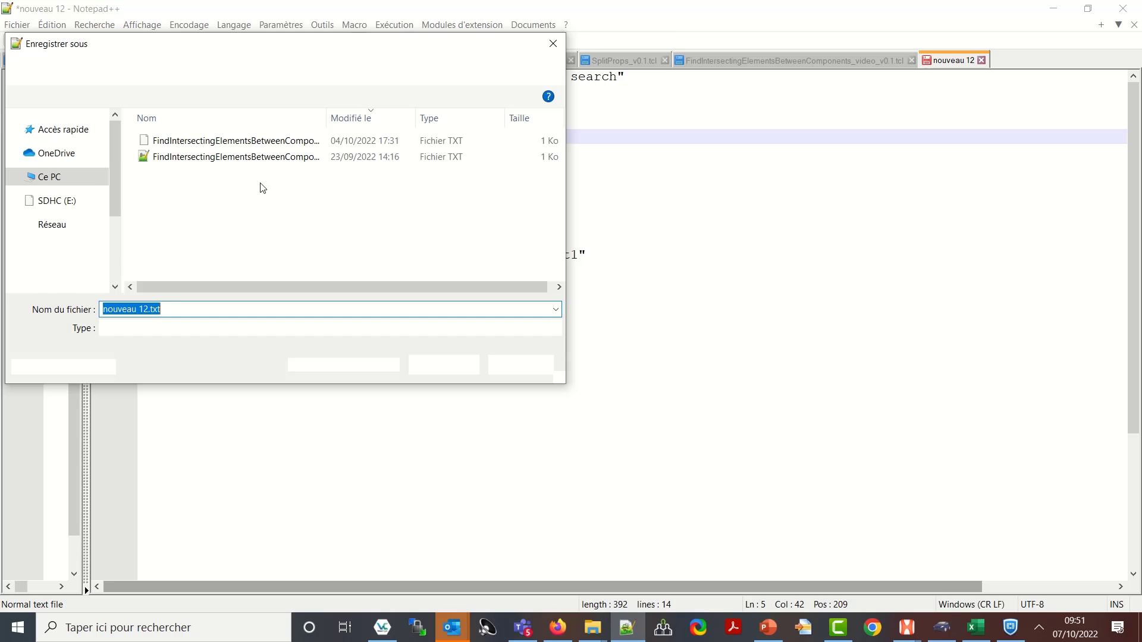
left_click(209, 160)
left_click(303, 312)
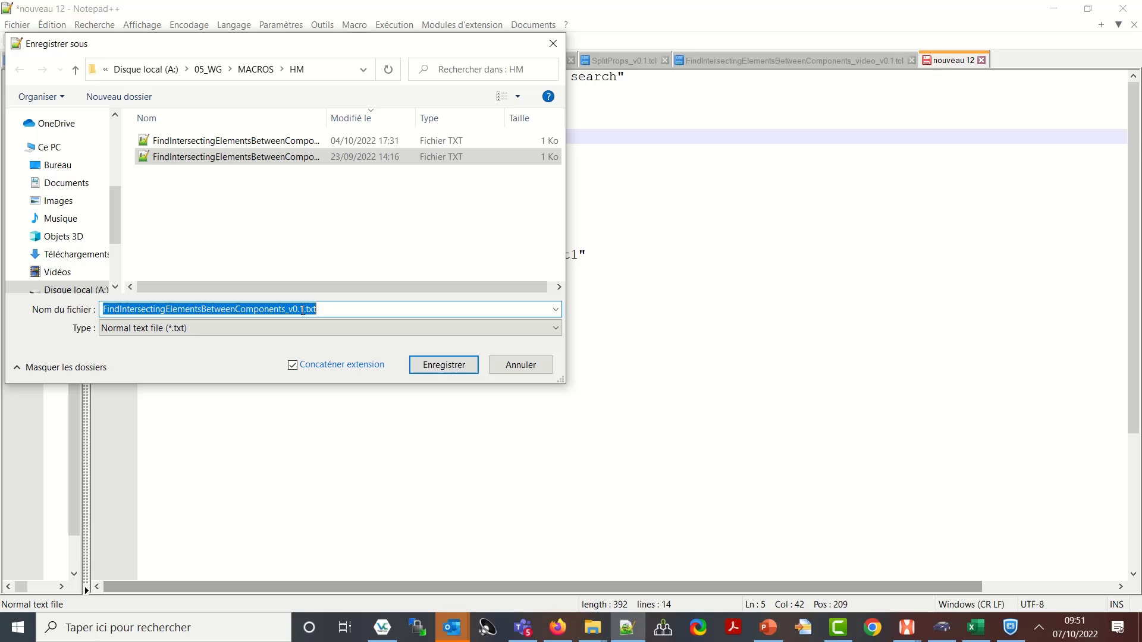
key("BackSpace")
key("BackSpace")
type(".2")
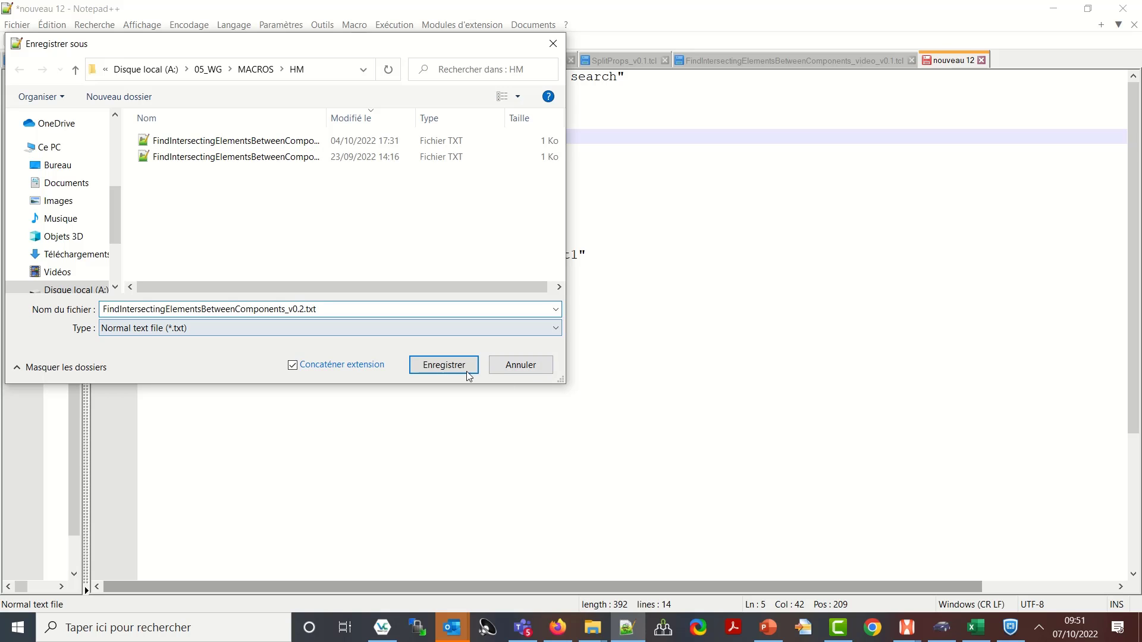
left_click(453, 372)
type("cl")
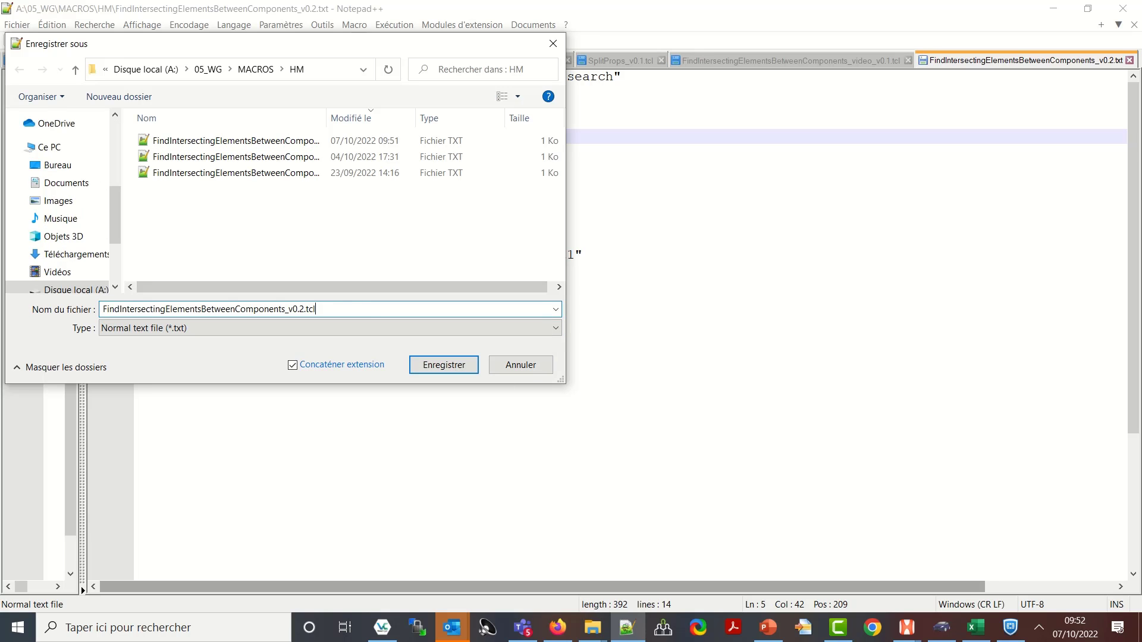
key("Return")
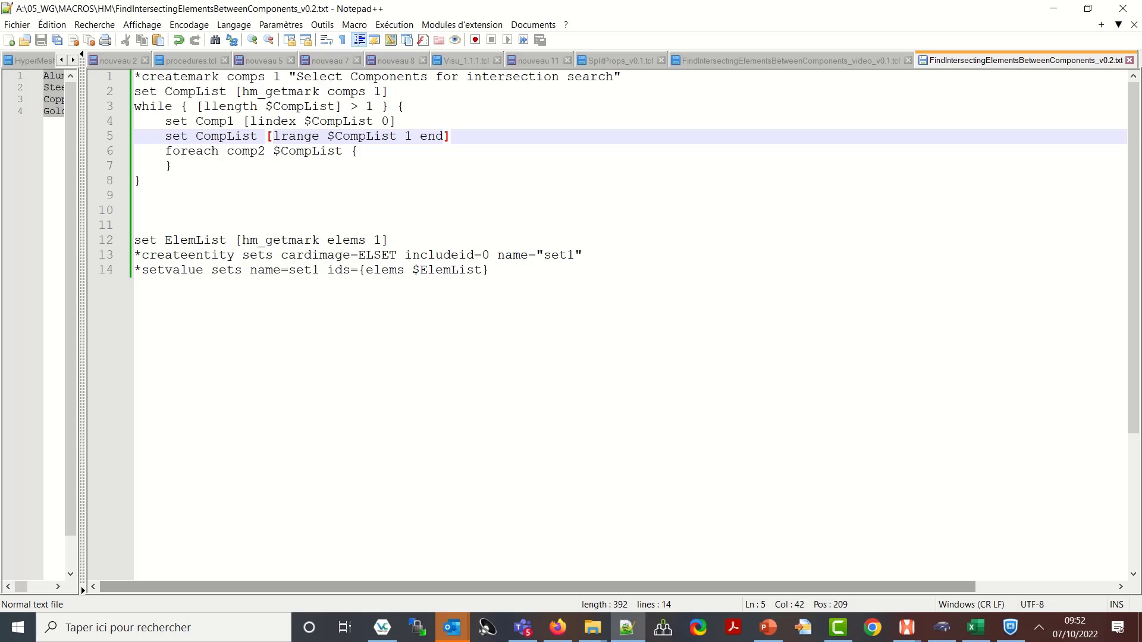
- Rename the inner loop variable comp2 to Comp2 and open an empty line inside the foreach
left_click(379, 150)
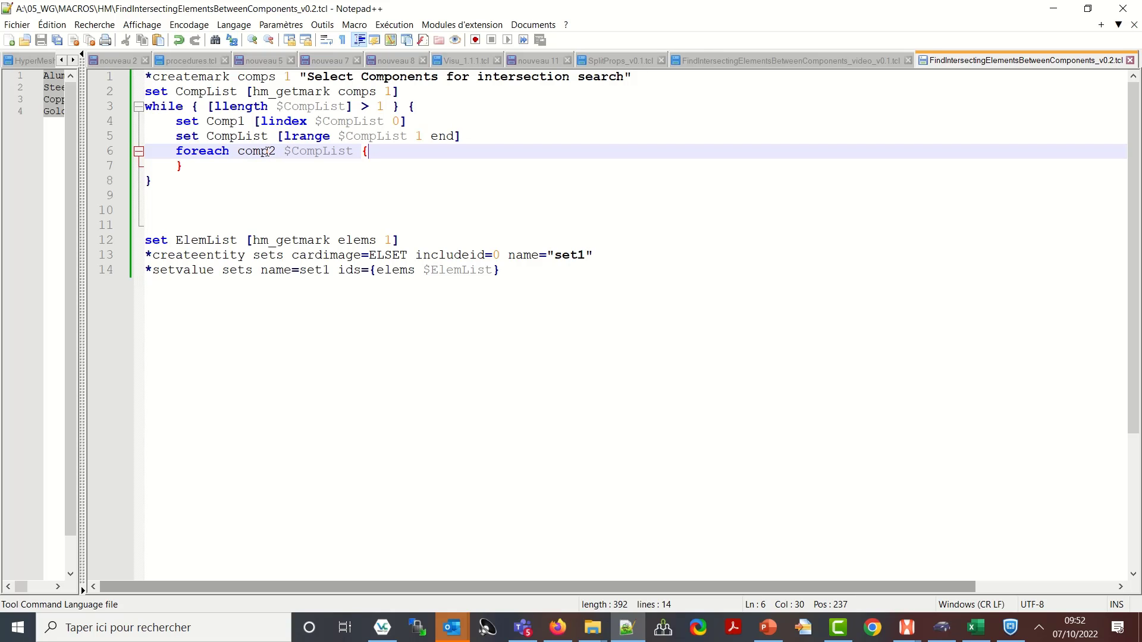
left_click(243, 151)
key("BackSpace")
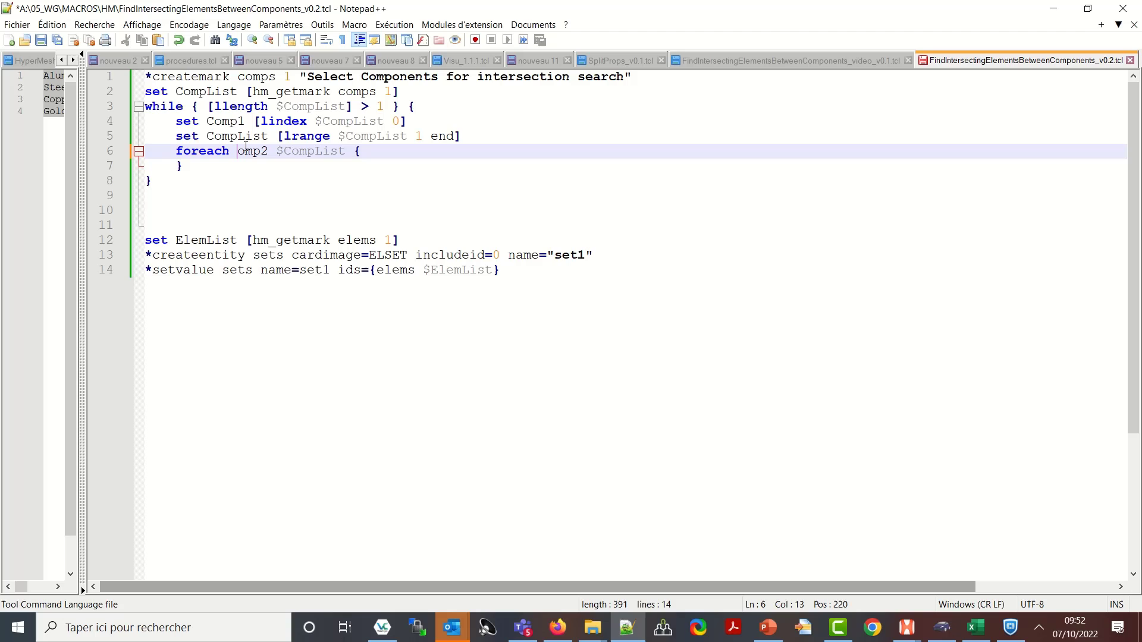
type("C")
key("Right")
key("Right")
key("End")
key("Return")
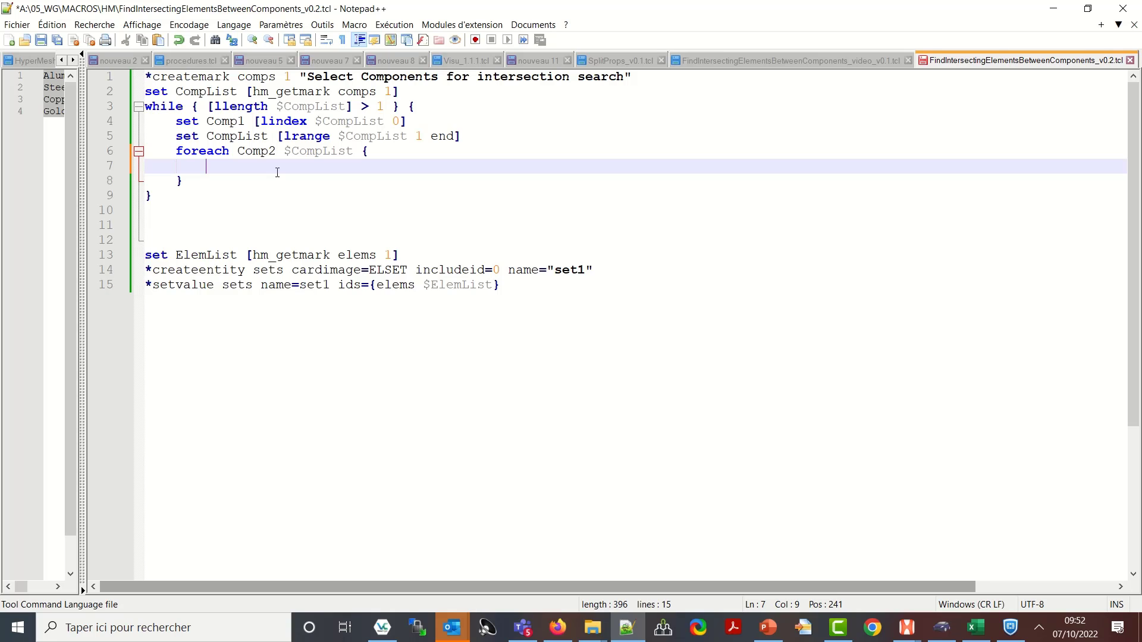
type("*createl")
- Write '*createmark nodes 1 "by comp" $Comp1' inside the inner loop
key("BackSpace")
type("mark")
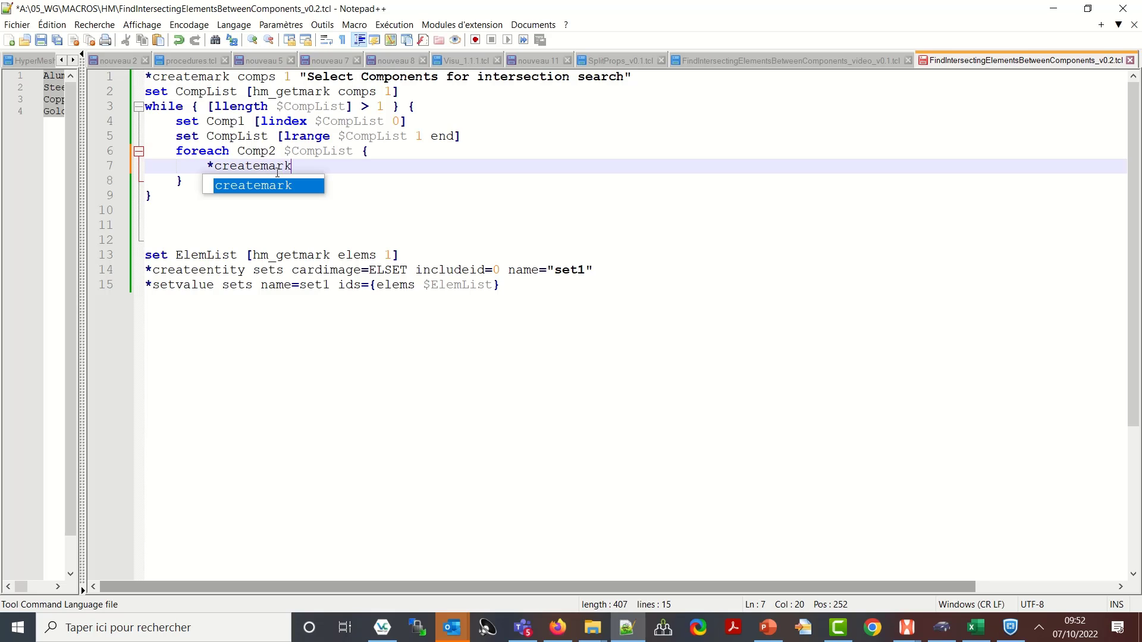
type(" nodes 1 ")
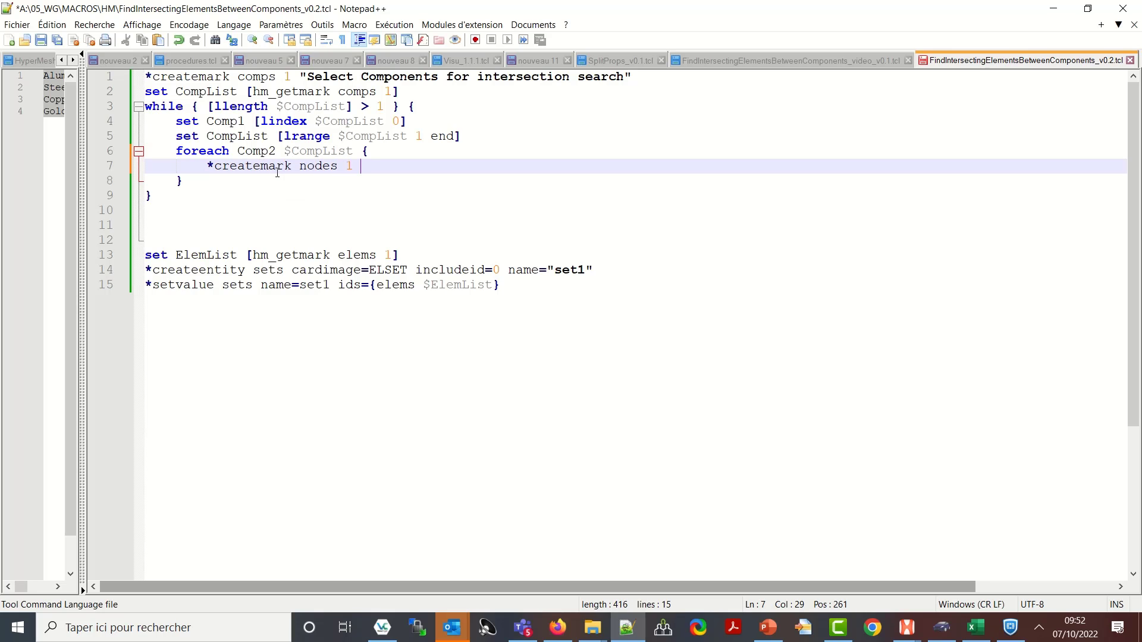
type("\"by co")
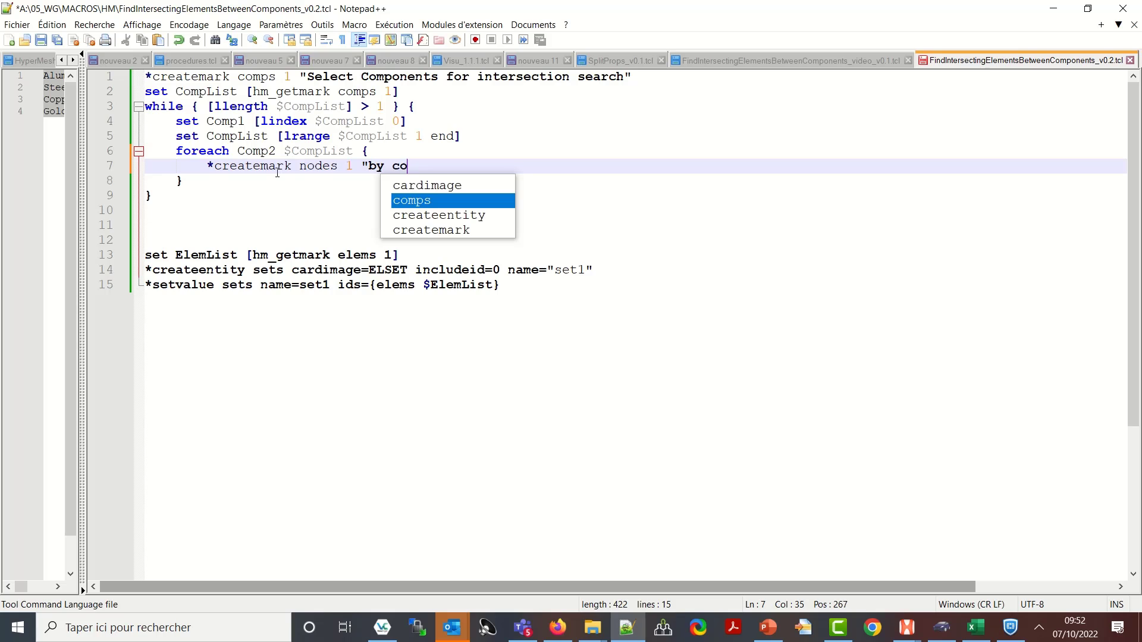
type("mp\" ")
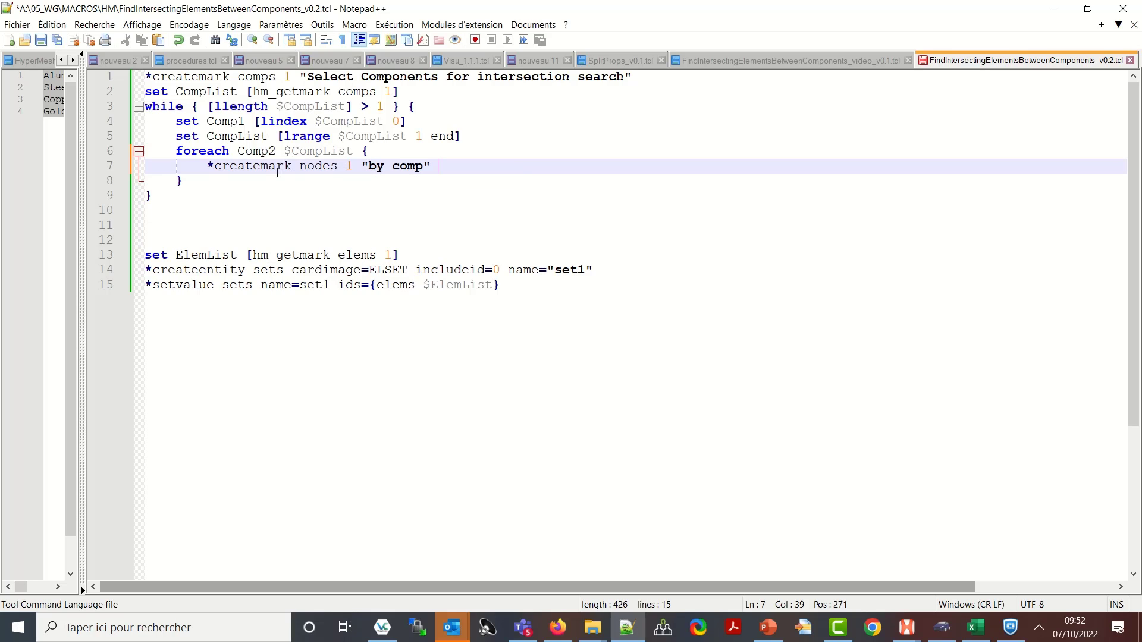
type("$Comp1")
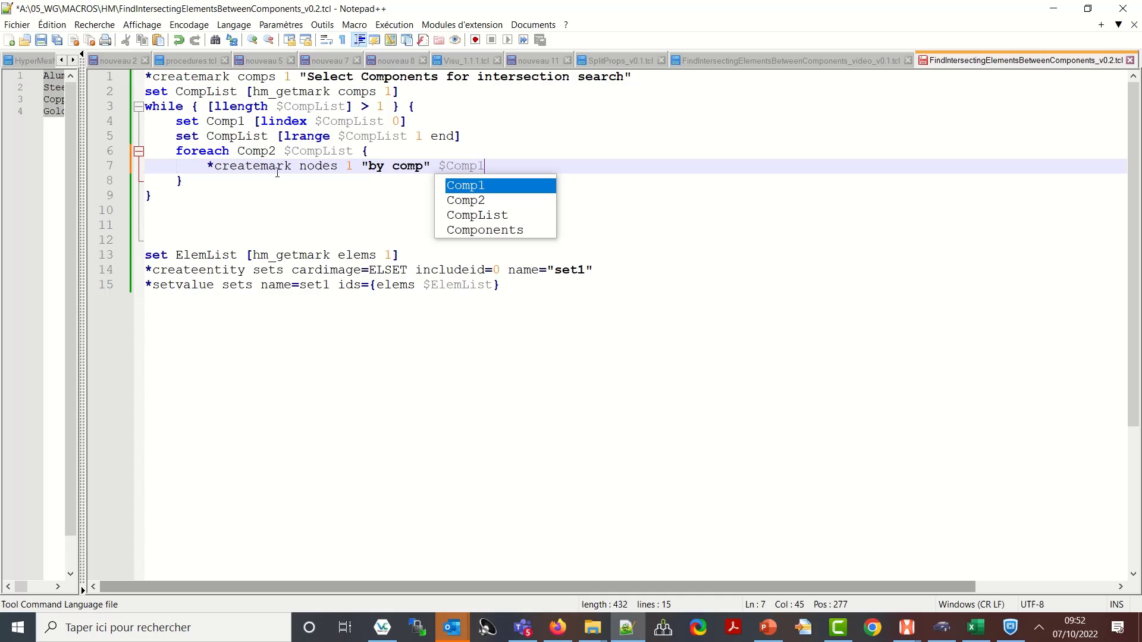
key("Escape")
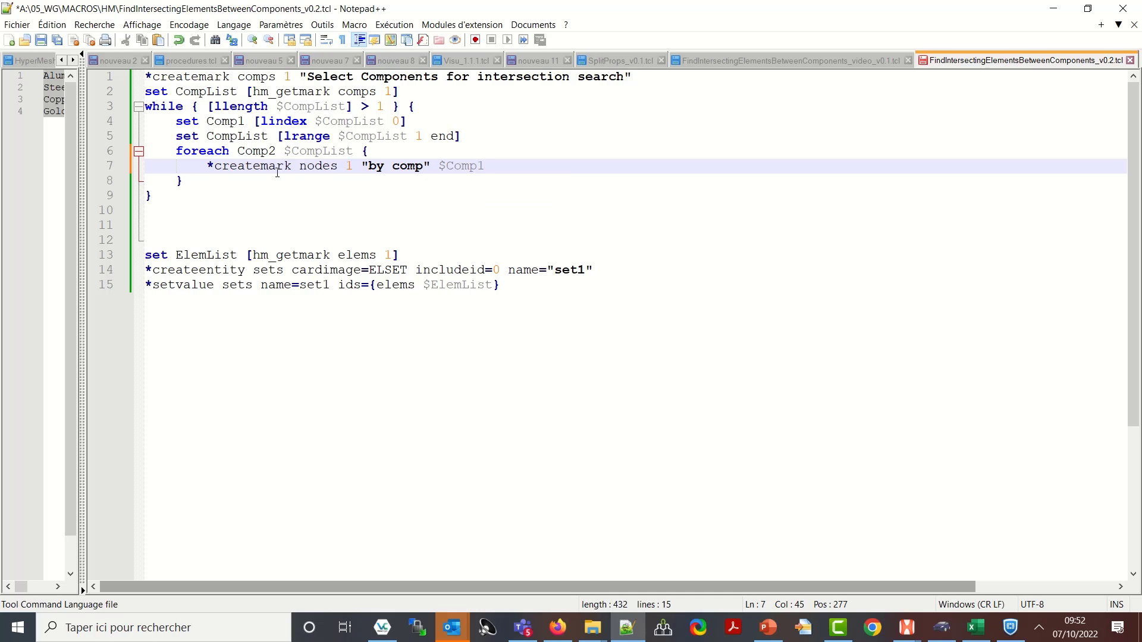
key("Return")
- Duplicate the createmark line as '*createmark nodes 2 "by comp" $Comp2' and start a new line
key("Up")
key("shift+Down")
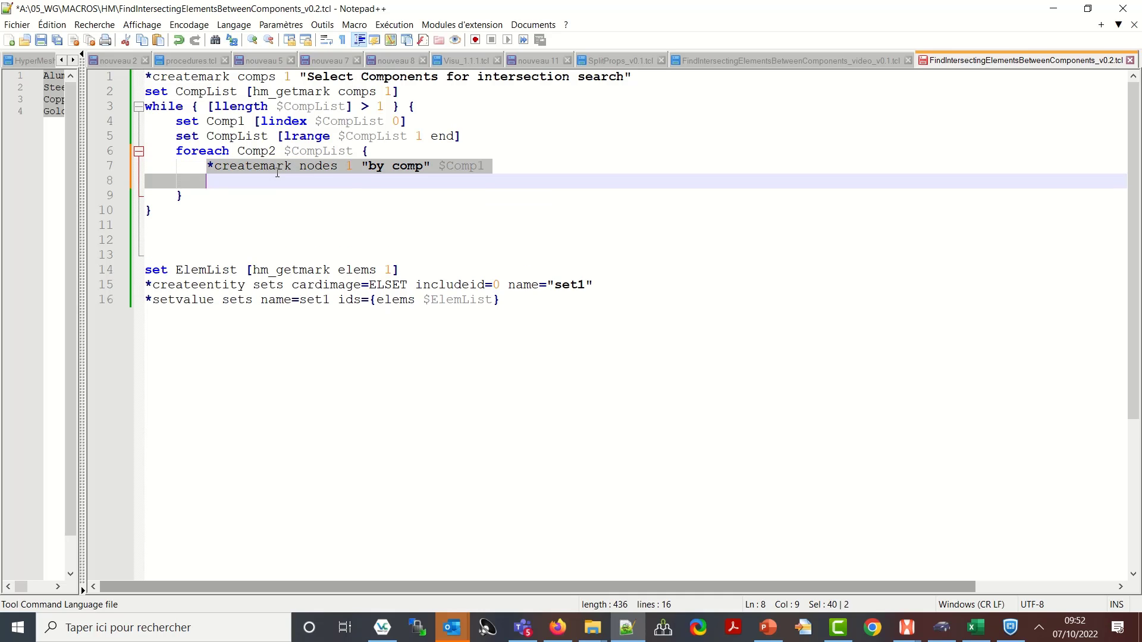
key("shift+Left")
key("shift+Left")
key("shift+Left")
key("ctrl+c")
key("Down")
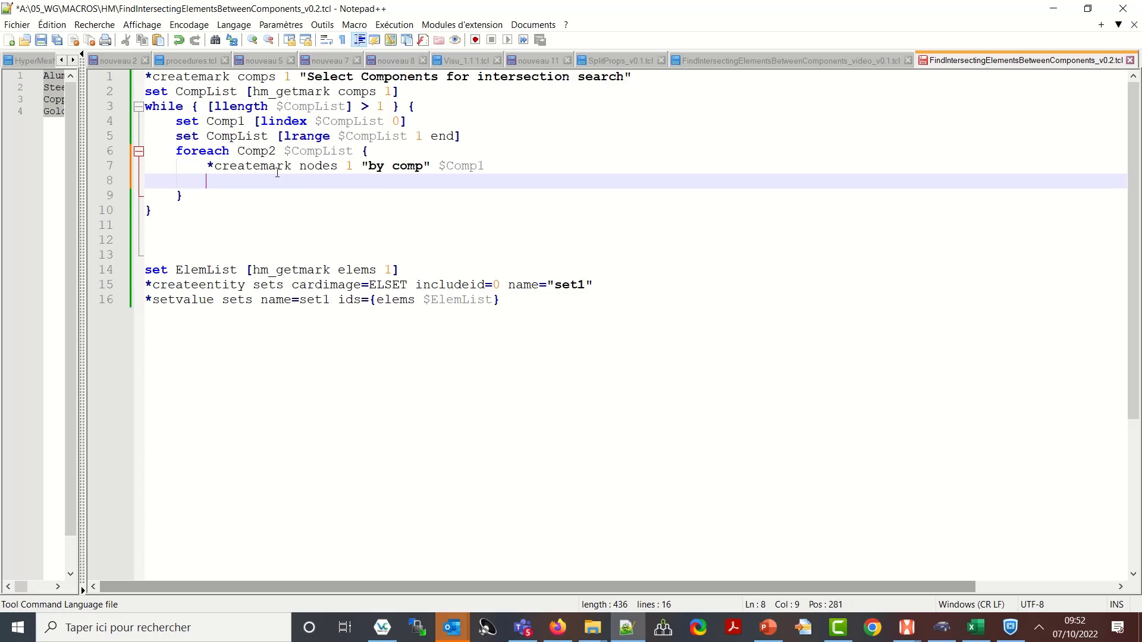
key("ctrl+v")
key("ctrl+Left")
key("ctrl+Left")
key("ctrl+Left")
key("Delete")
type("2")
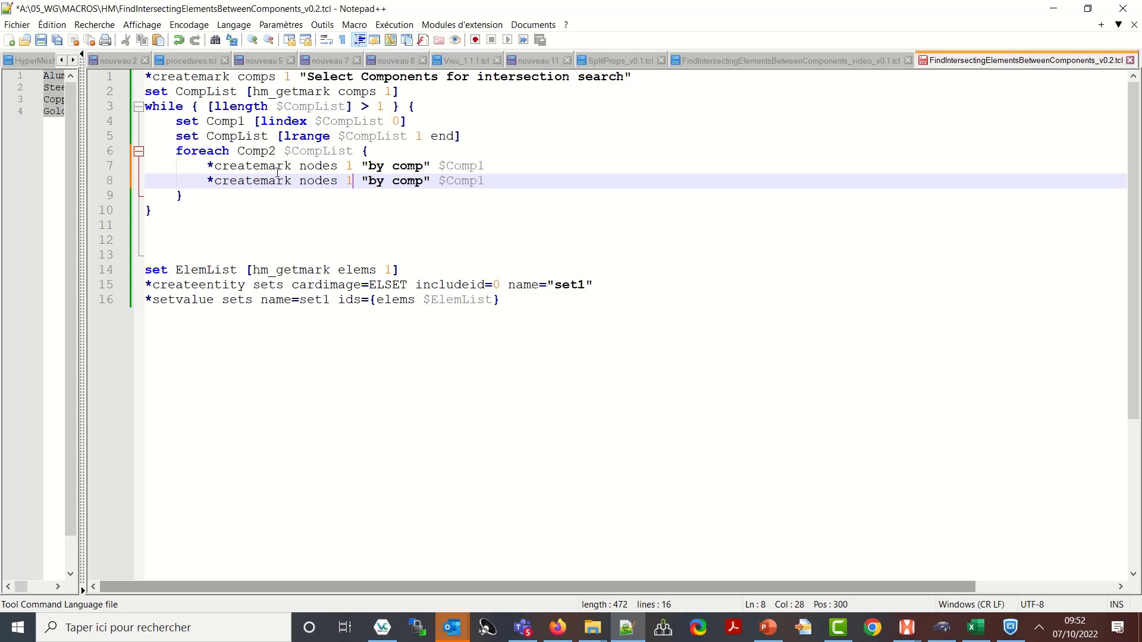
key("Right")
key("Right")
key("Right")
key("Right")
key("Right")
key("Right")
key("Right")
key("Right")
key("Right")
key("End")
key("shift+Right")
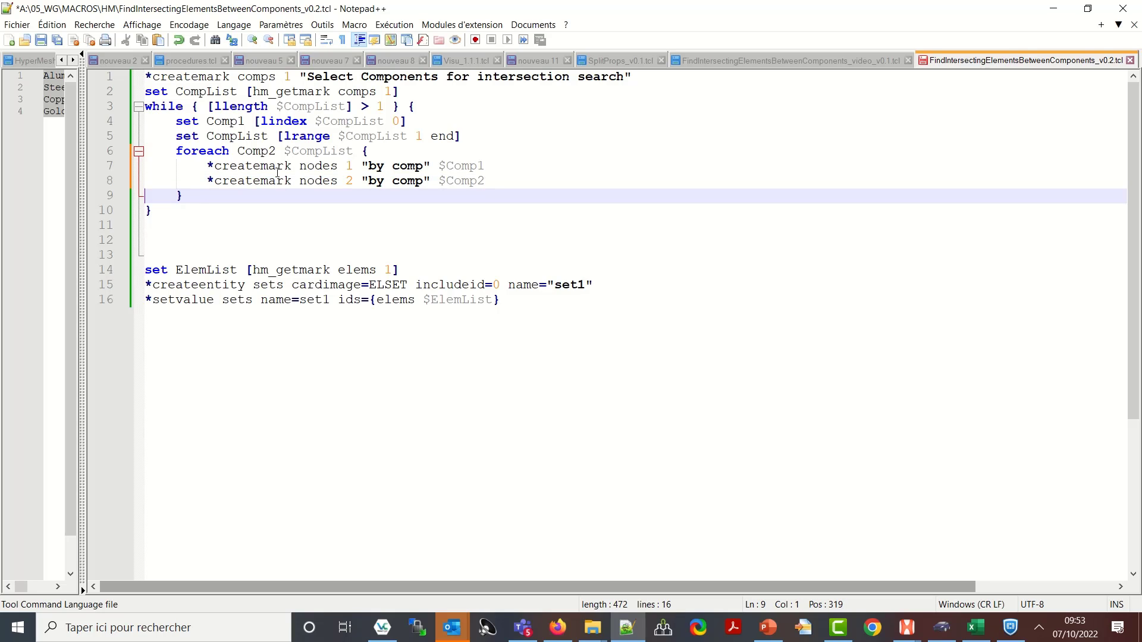
type("2")
key("Return")
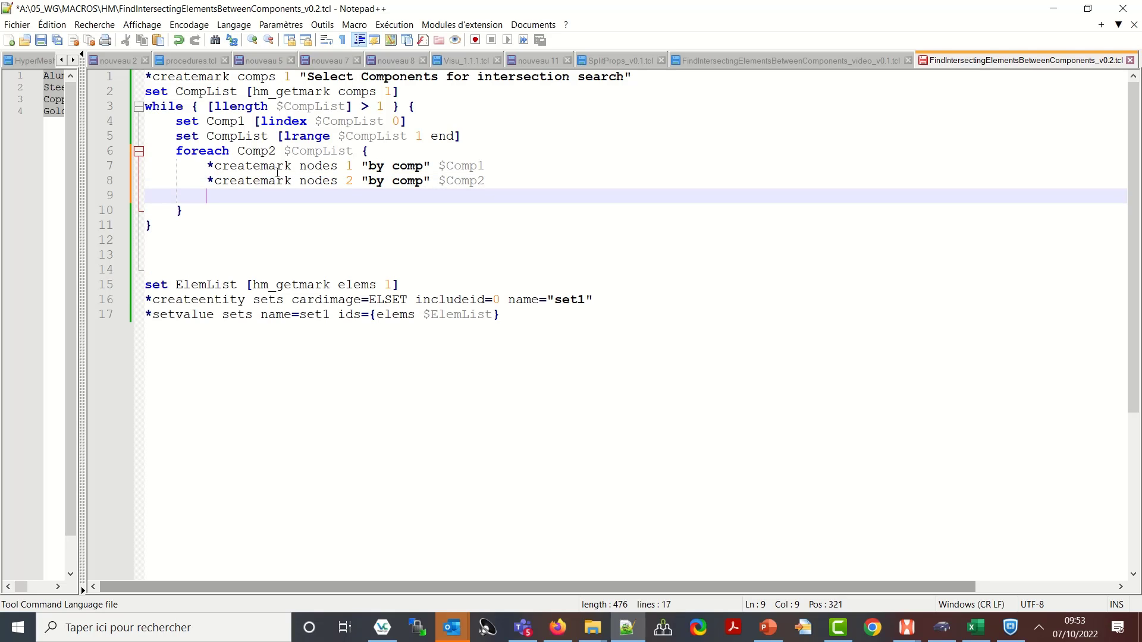
type("*")
type("*marki")
type("ntersection ,")
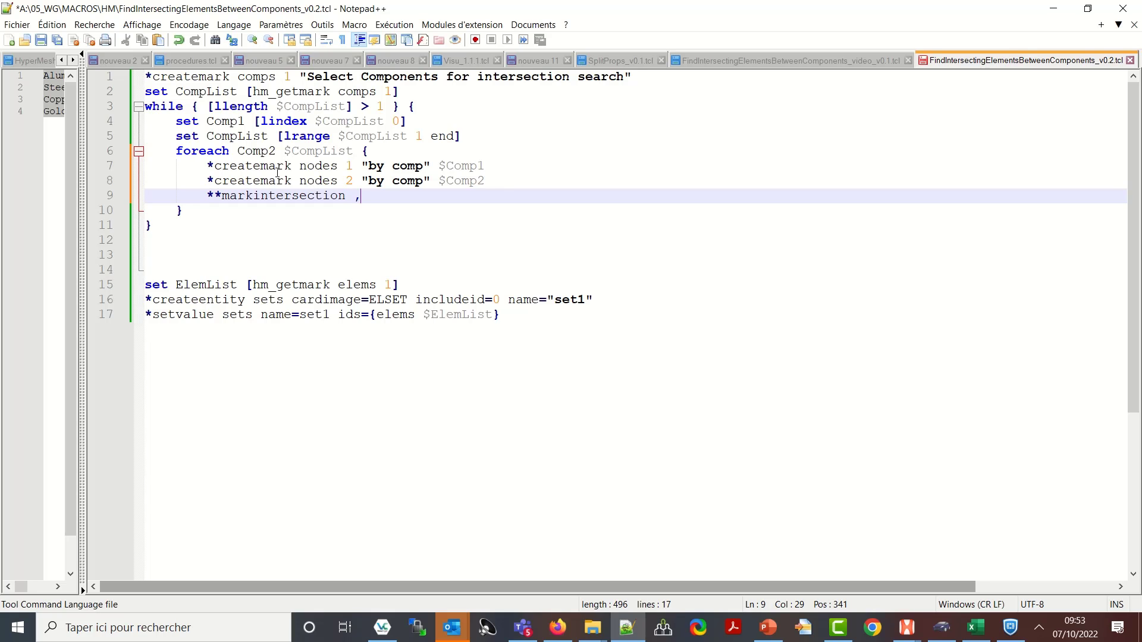
key("BackSpace")
type("nodes 1 ")
type("nodes 2")
- Finish '*markintersection nodes 1 nodes 2', removing the doubled asterisk, with an empty line below
key("Return")
key("Up")
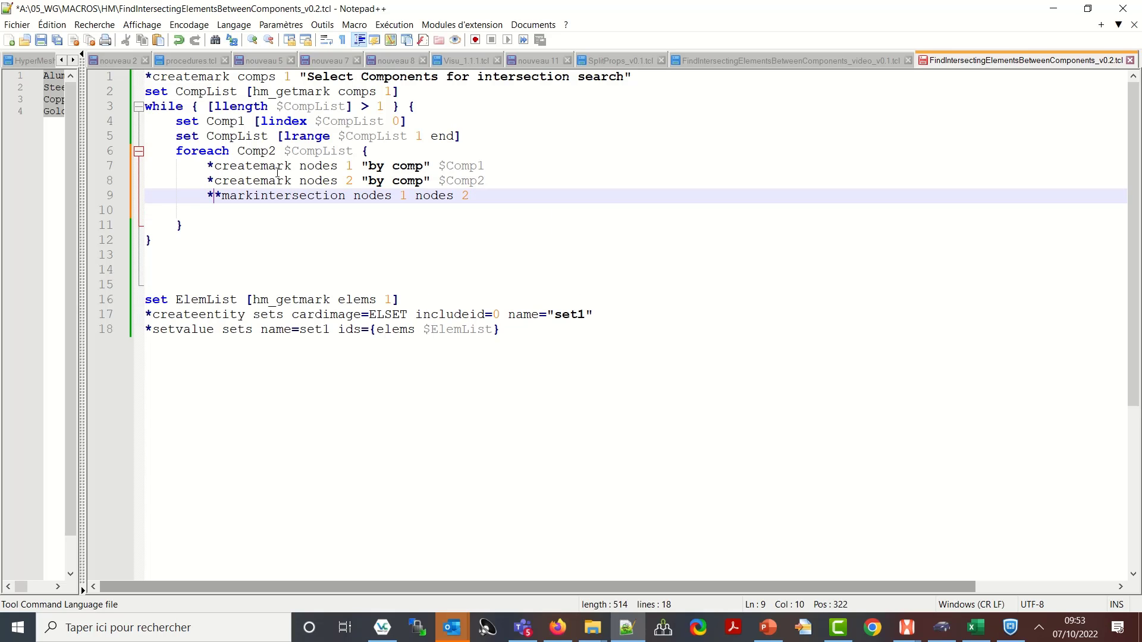
key("Delete")
key("Down")
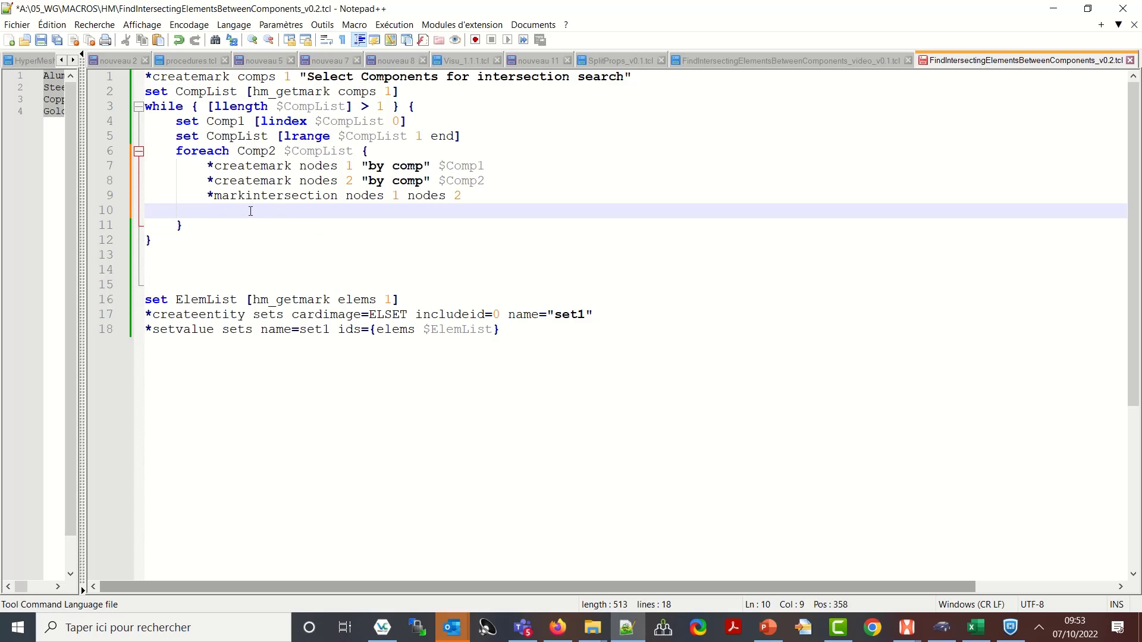
type("if {")
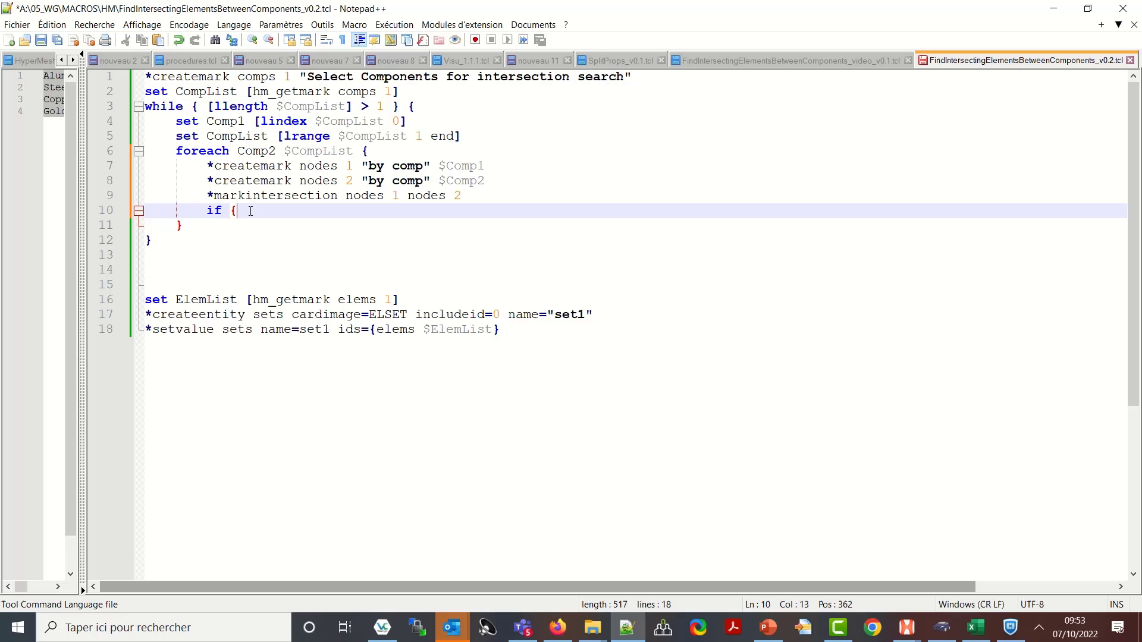
type(" [lle")
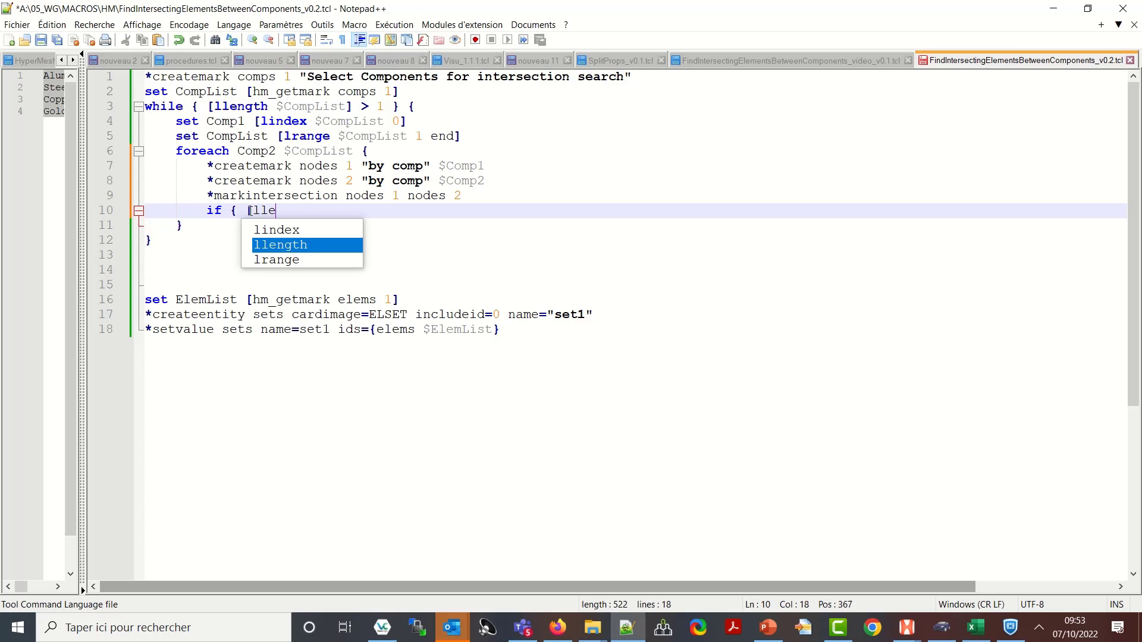
type("ngth")
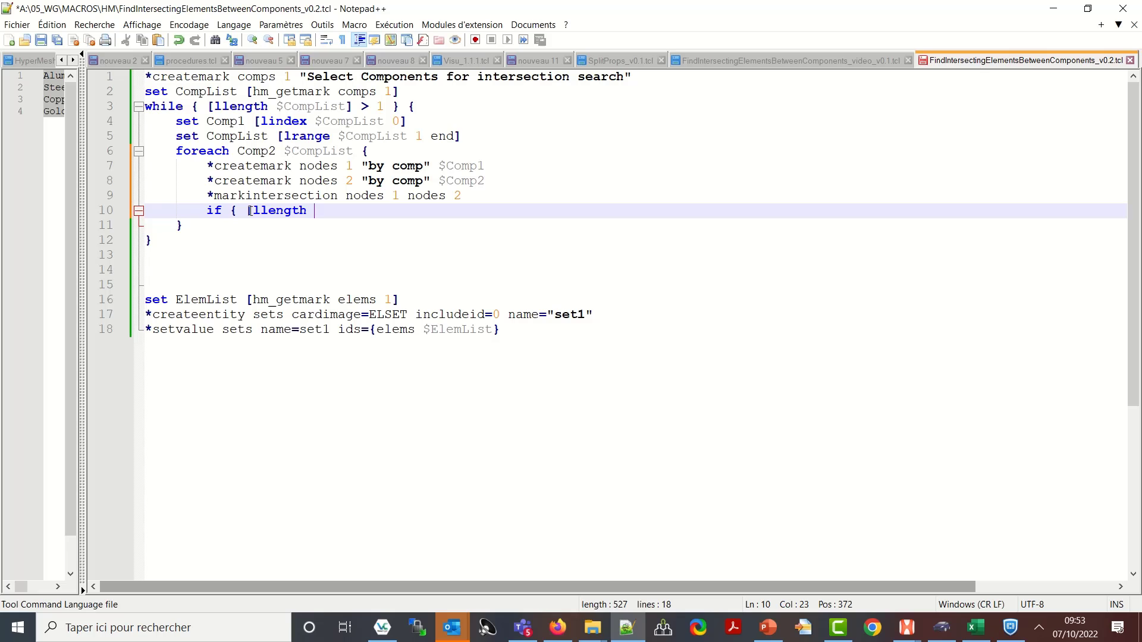
- Insert 'set IntersectNodeList [hm_getmark nodes 1]' on a new line above the if statement
left_click(249, 210)
key("Home")
key("Return")
key("Up")
type("set")
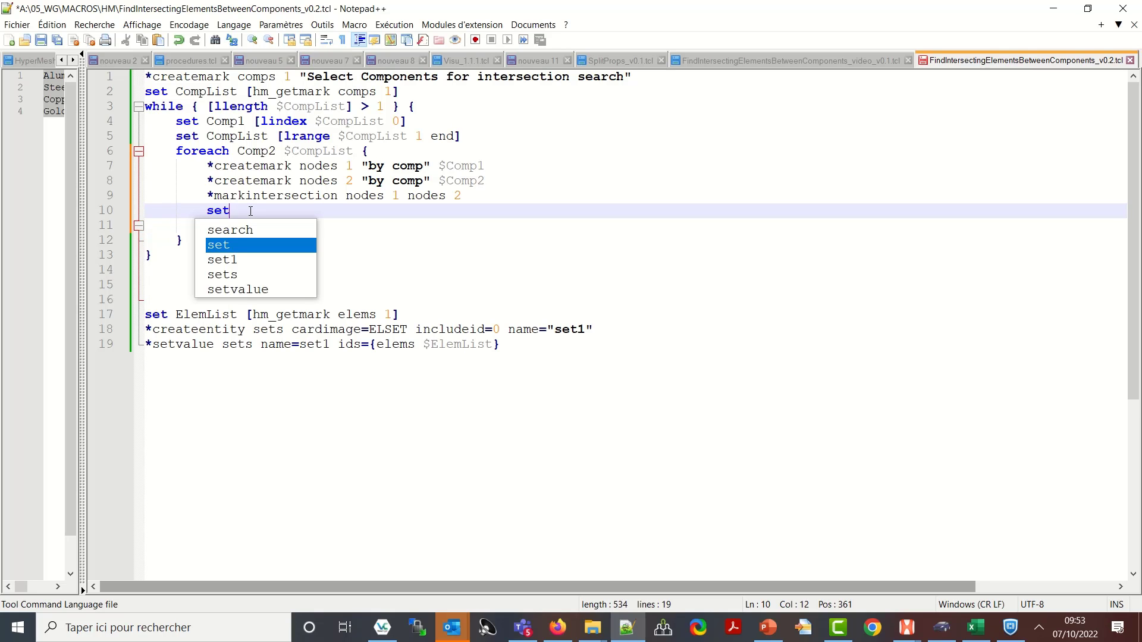
type(" Inter")
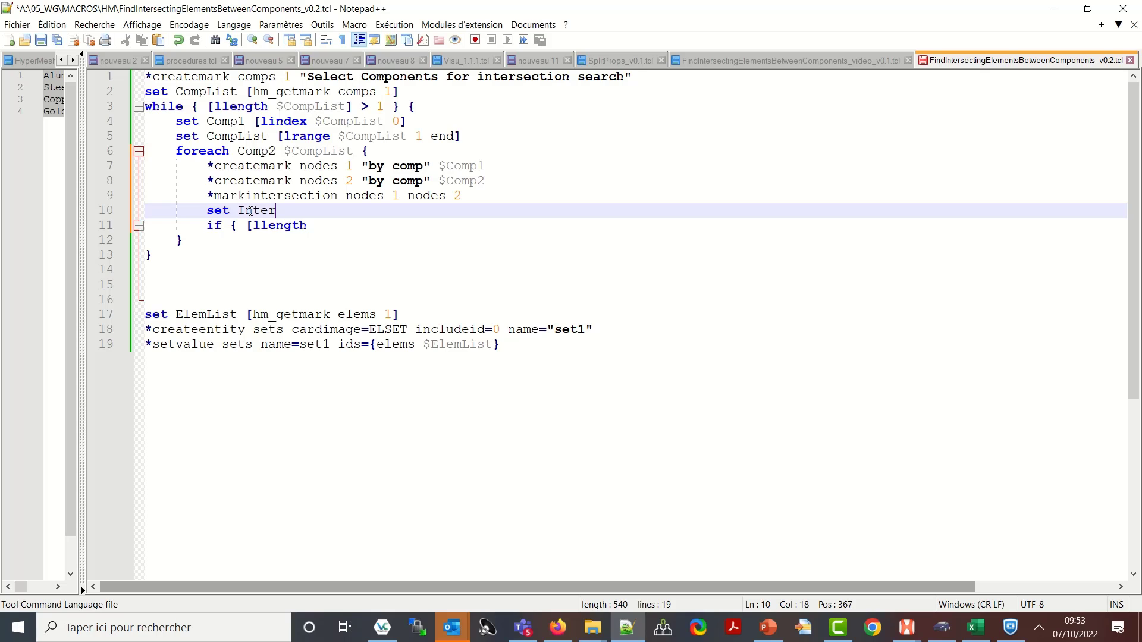
type("sectNode ")
type("List")
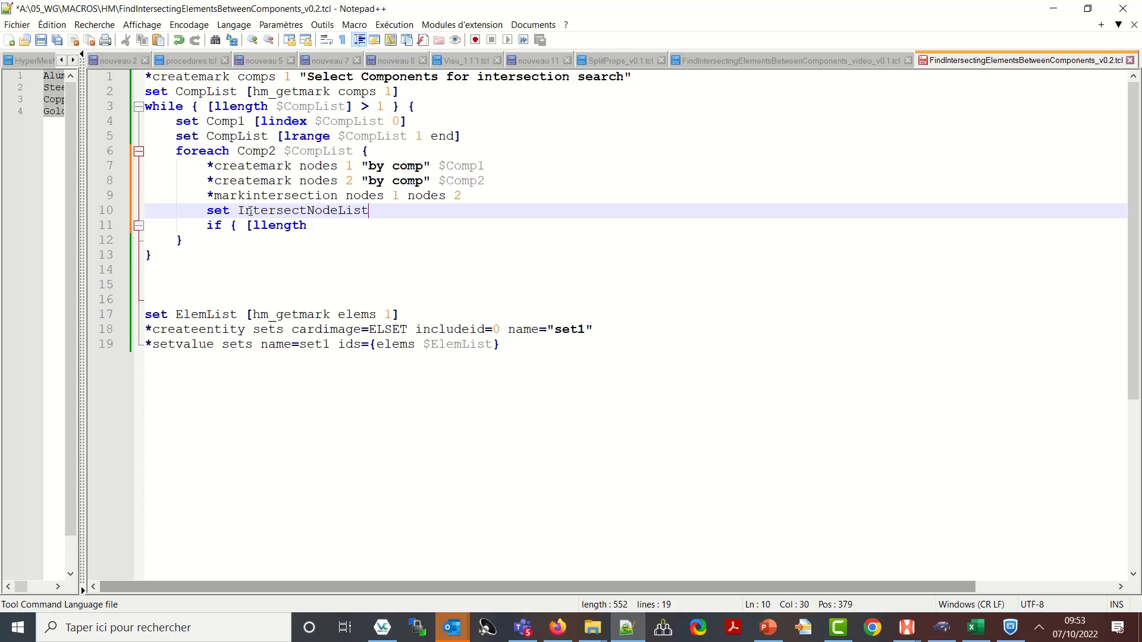
type(" [")
type("hm_getm")
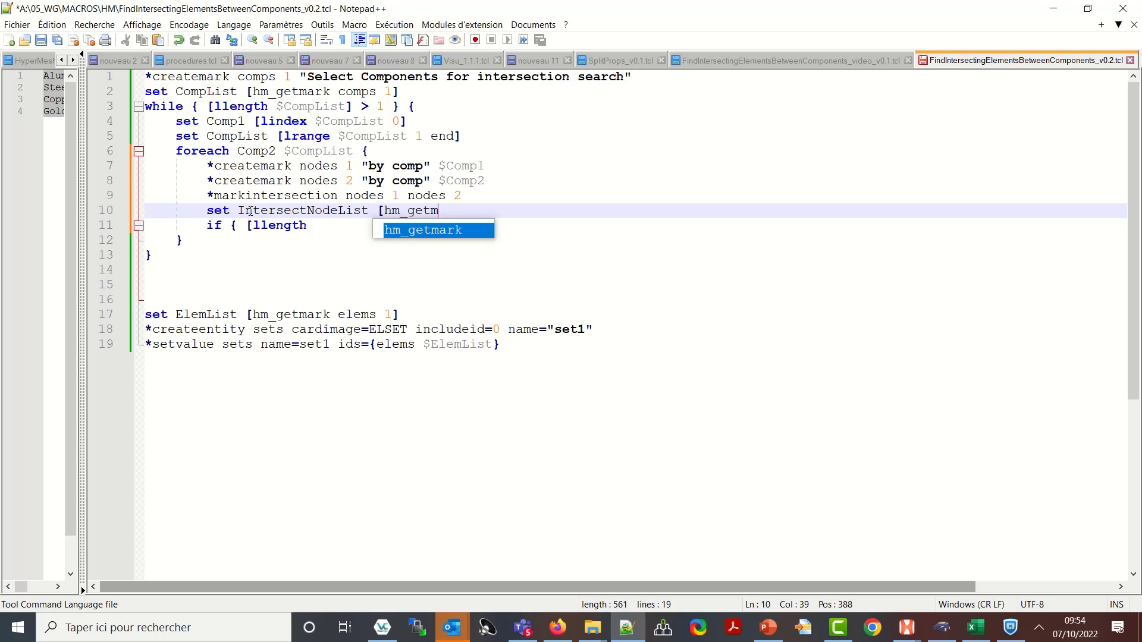
type("ark nodes 1")
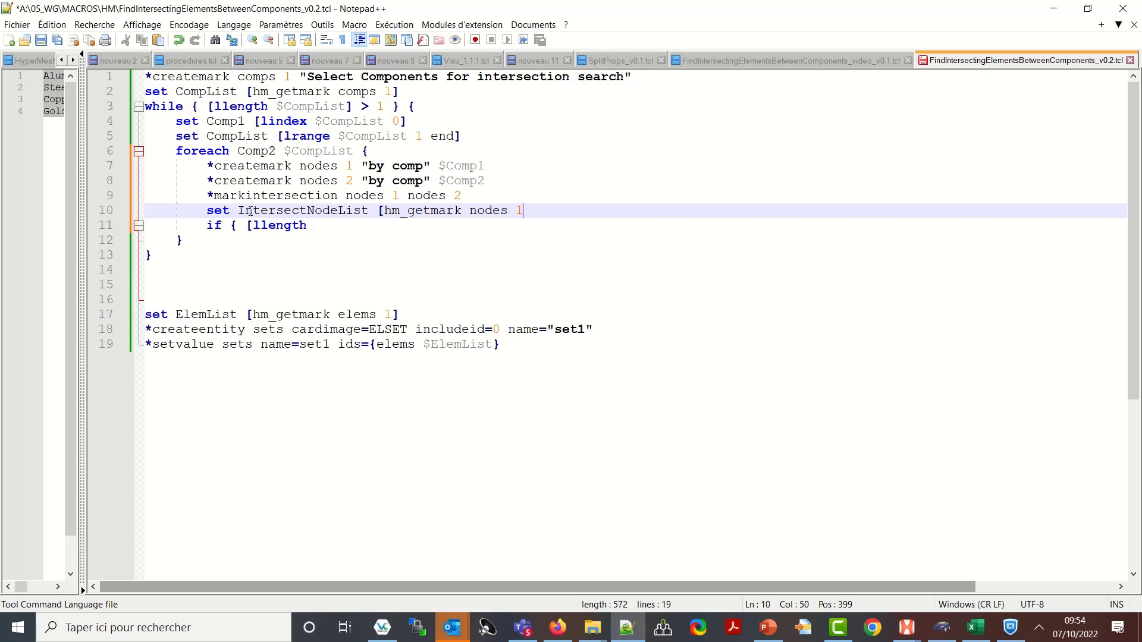
type("]")
key("Down")
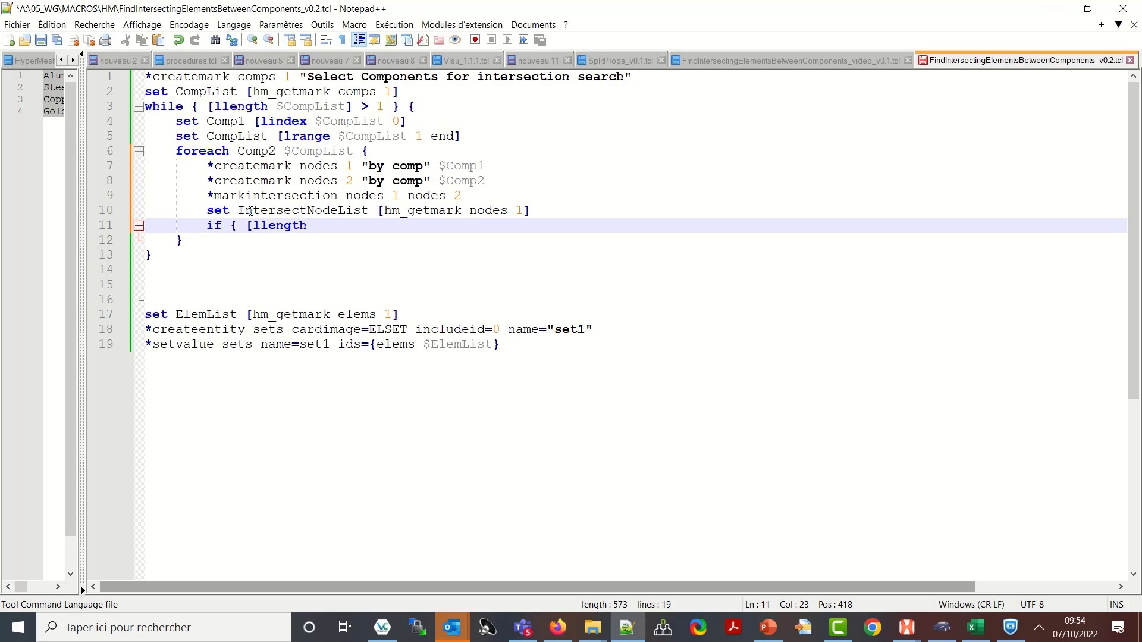
type("$")
- Complete 'if { [llength $IntersectNodeList] > 0 } {' with its closing brace and empty body
left_click_drag(239, 211, 367, 210)
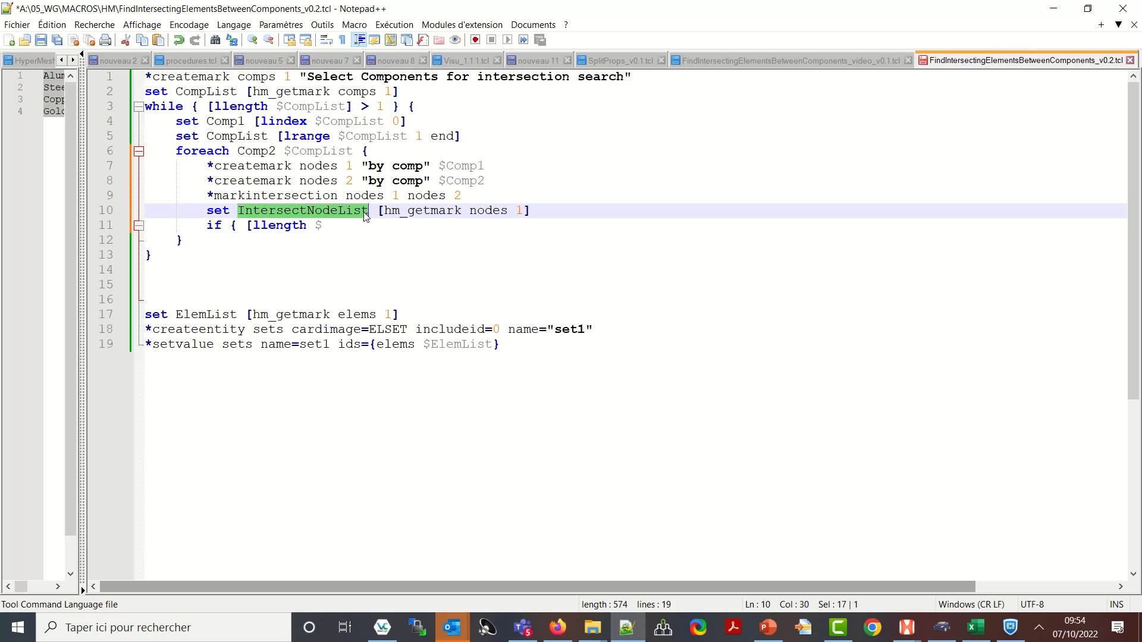
key("ctrl+c")
left_click(339, 226)
key("ctrl+v")
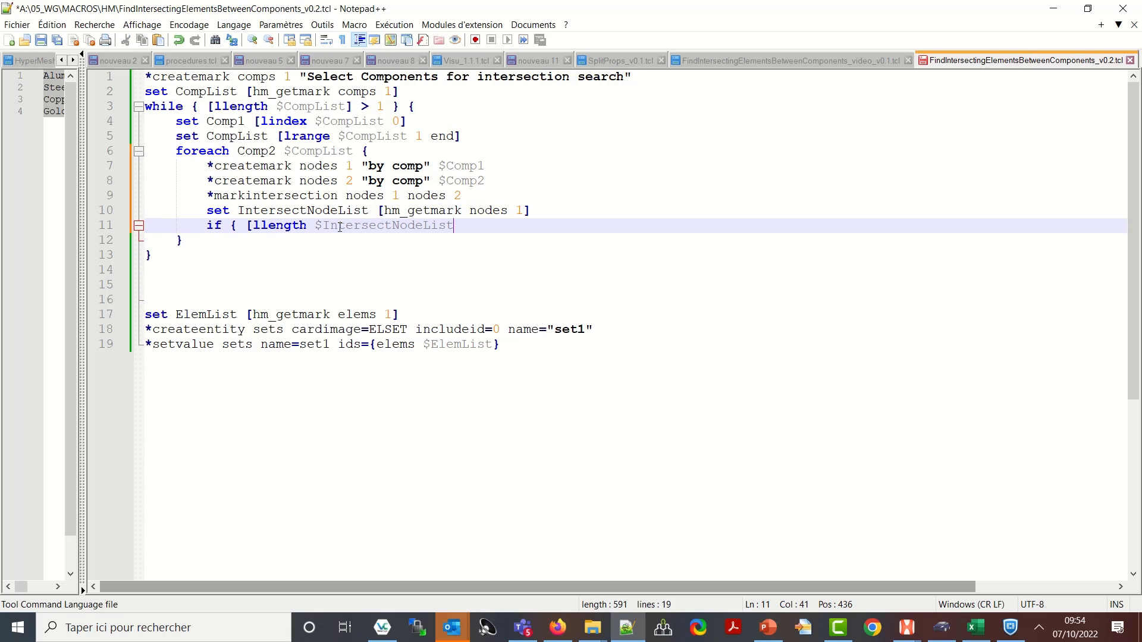
type("] >")
type(" 0 ")
type("}")
type(" {")
key("Return")
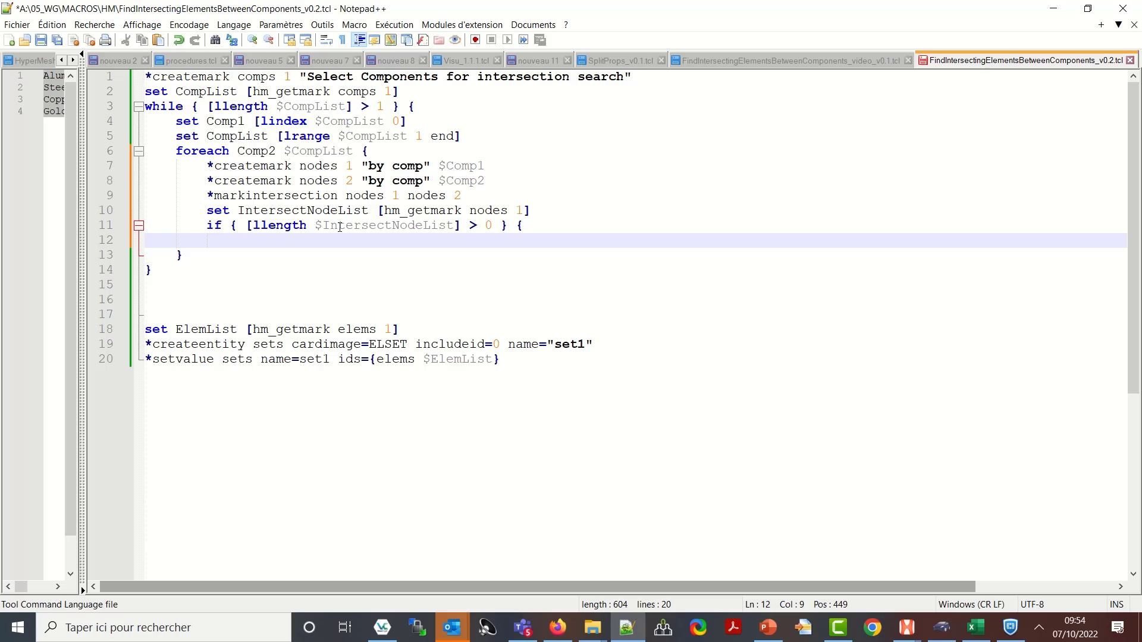
- Prepare indented lines in the if block and select the set ElemList, *createentity and *setvalue lines
key("Return")
type("}")
key("Up")
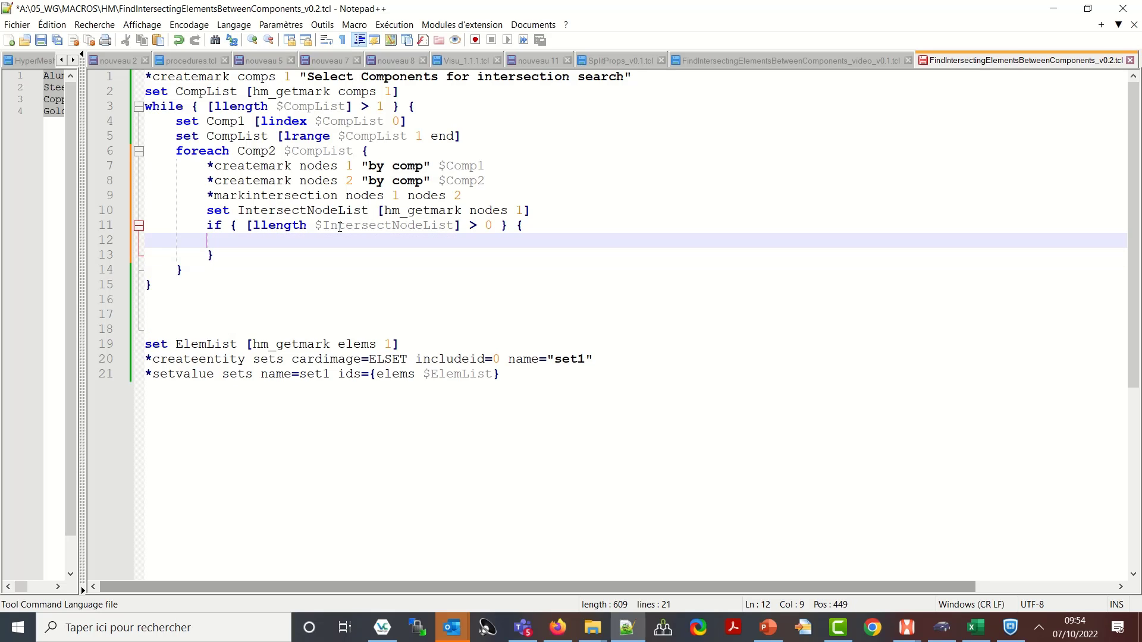
key("Tab")
key("Return")
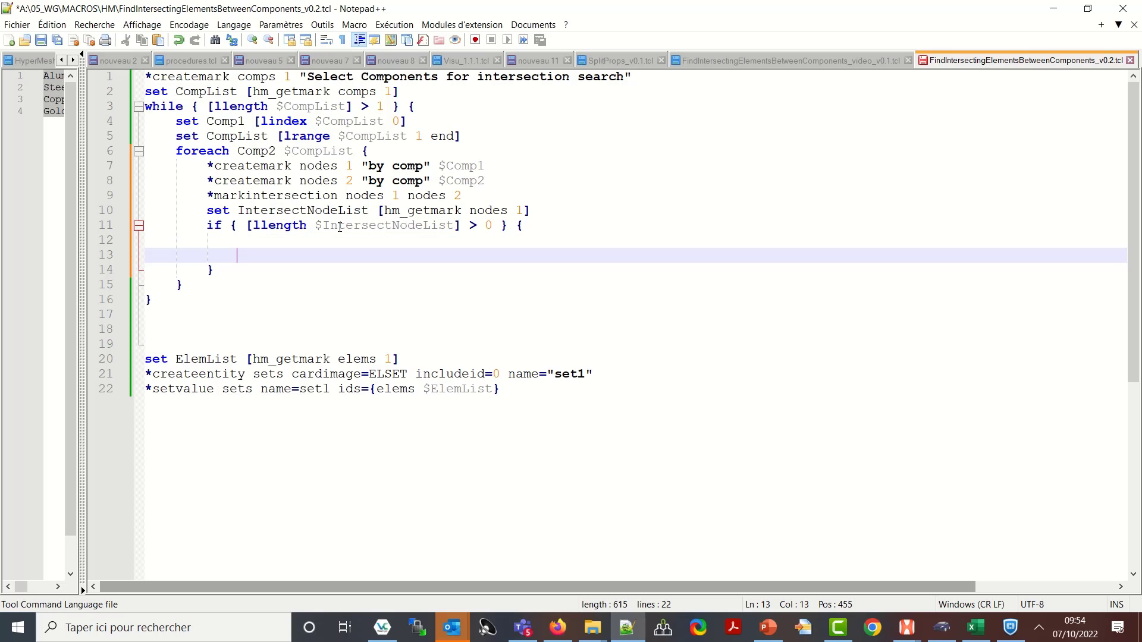
key("Down")
key("Down")
key("Down")
key("Down")
key("Down")
key("Down")
key("Down")
key("shift+Down")
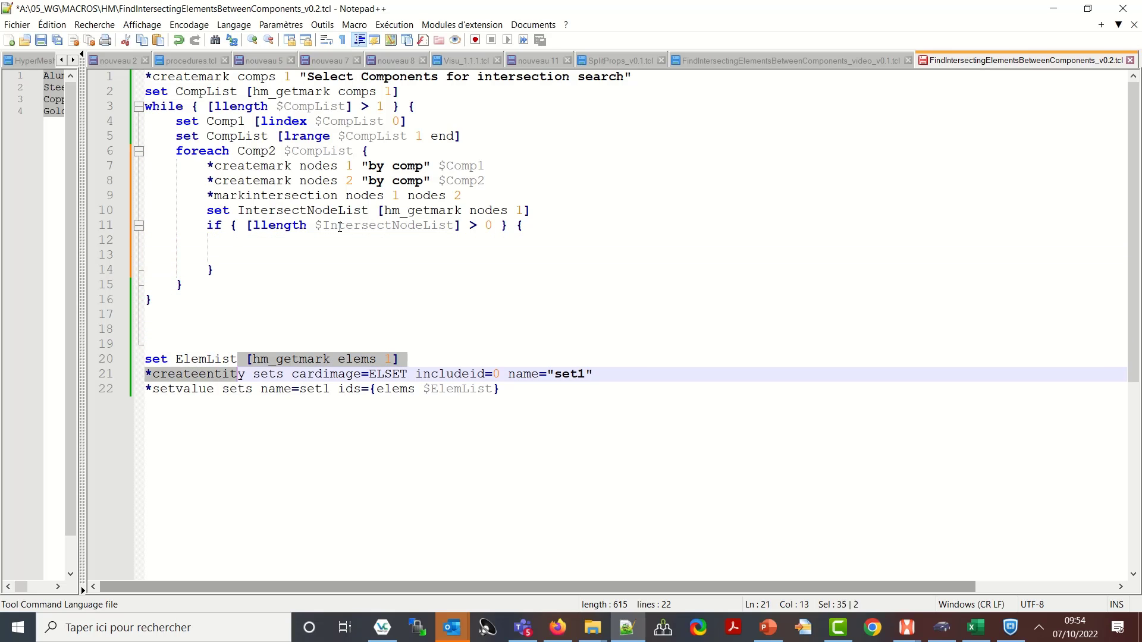
key("shift+Down")
key("shift+End")
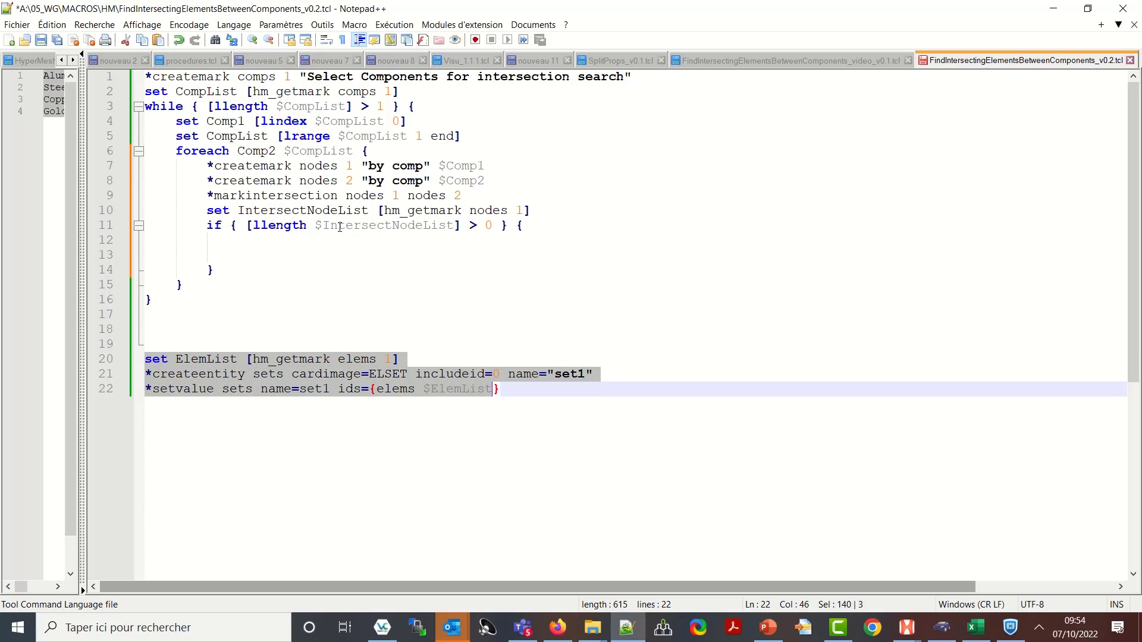
- Paste those three set-creation lines inside the if block and indent them to match
key("Up")
key("Up")
key("Up")
key("Up")
key("Up")
key("Up")
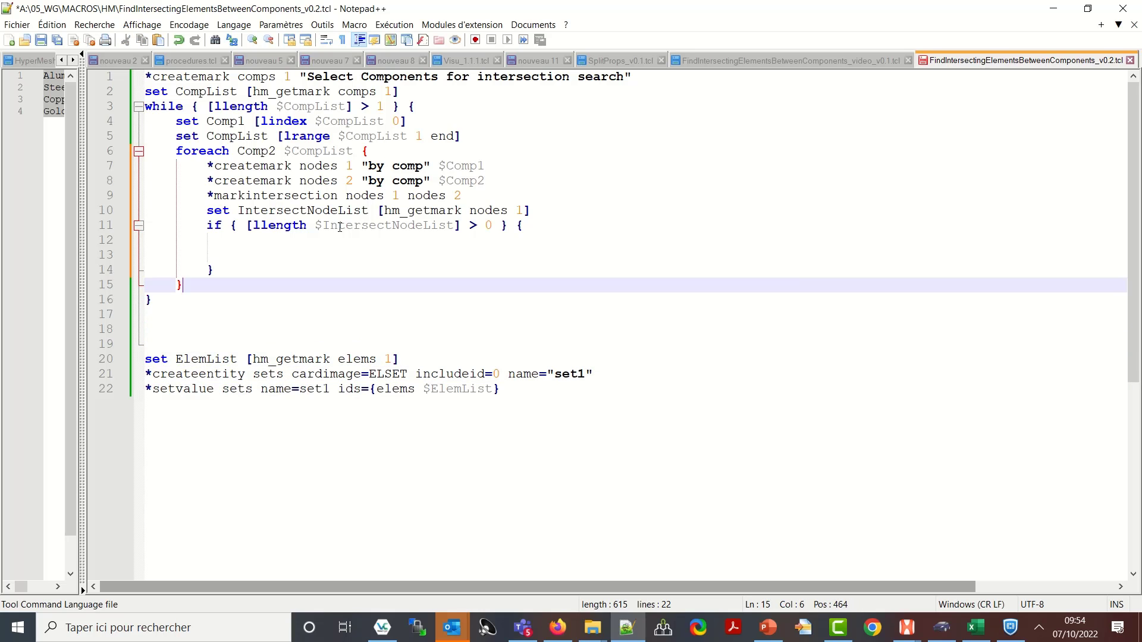
key("Up")
key("Up")
key("Up")
key("Down")
key("ctrl+v")
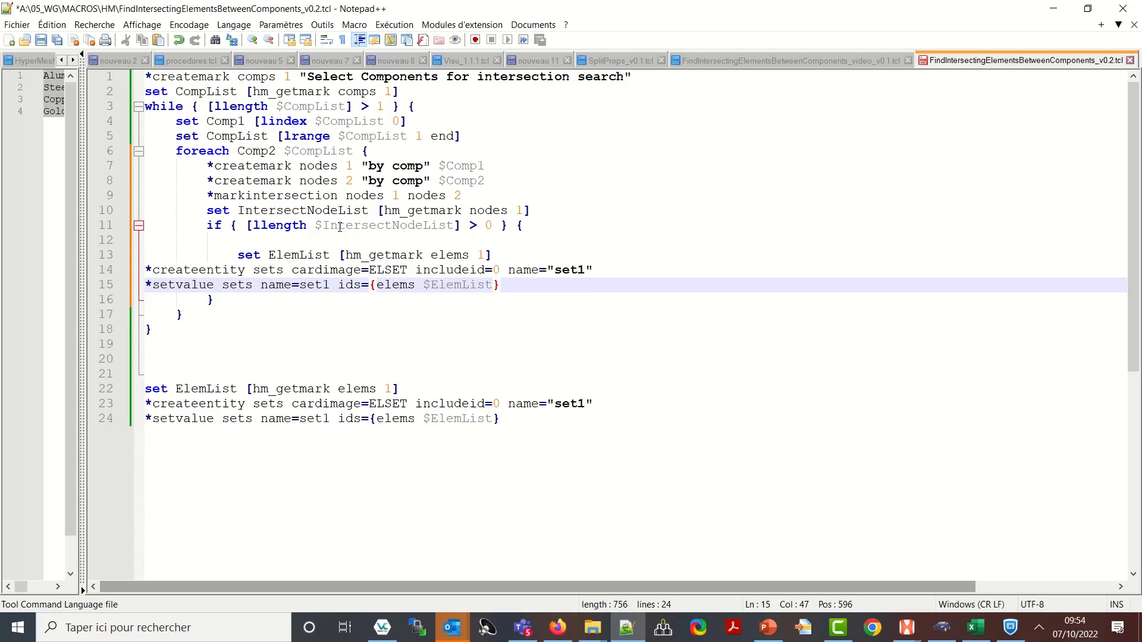
key("Up")
key("Up")
key("Up")
key("Down")
key("Left")
key("Left")
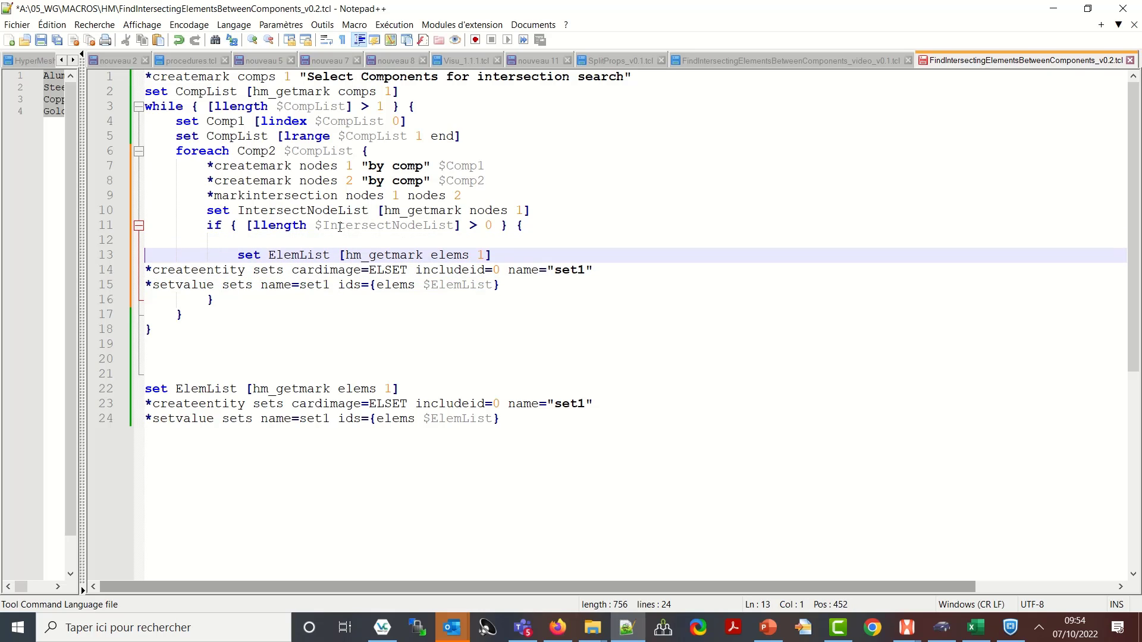
key("Down")
key("Tab")
key("Tab")
key("Tab")
key("Down")
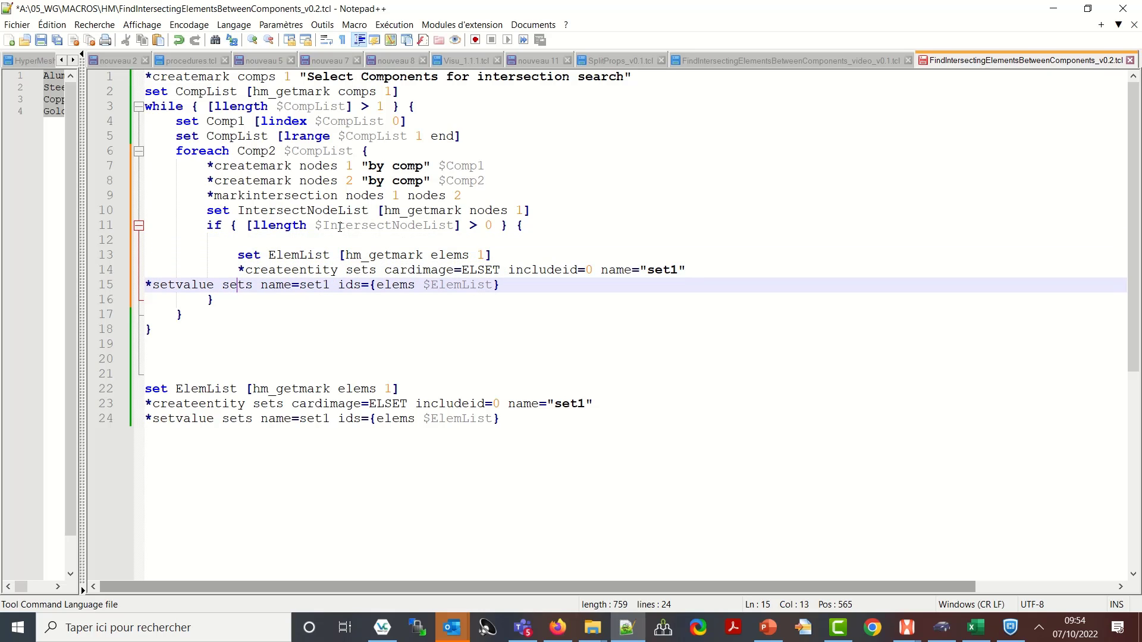
key("Home")
key("Tab")
key("Tab")
key("Tab")
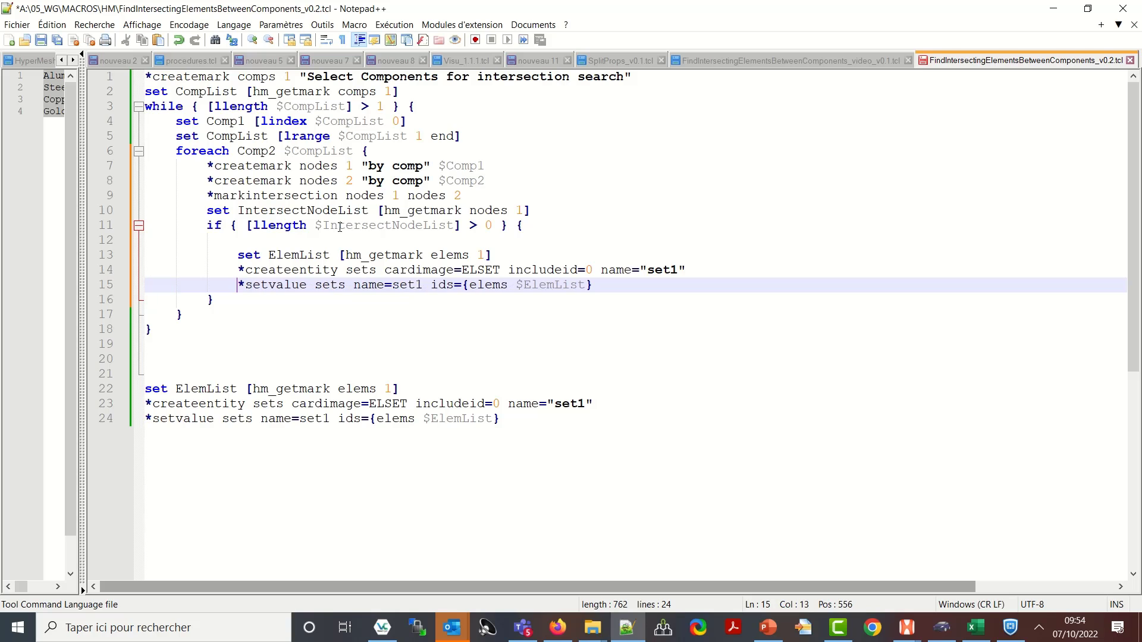
key("Up")
key("Up")
key("Up")
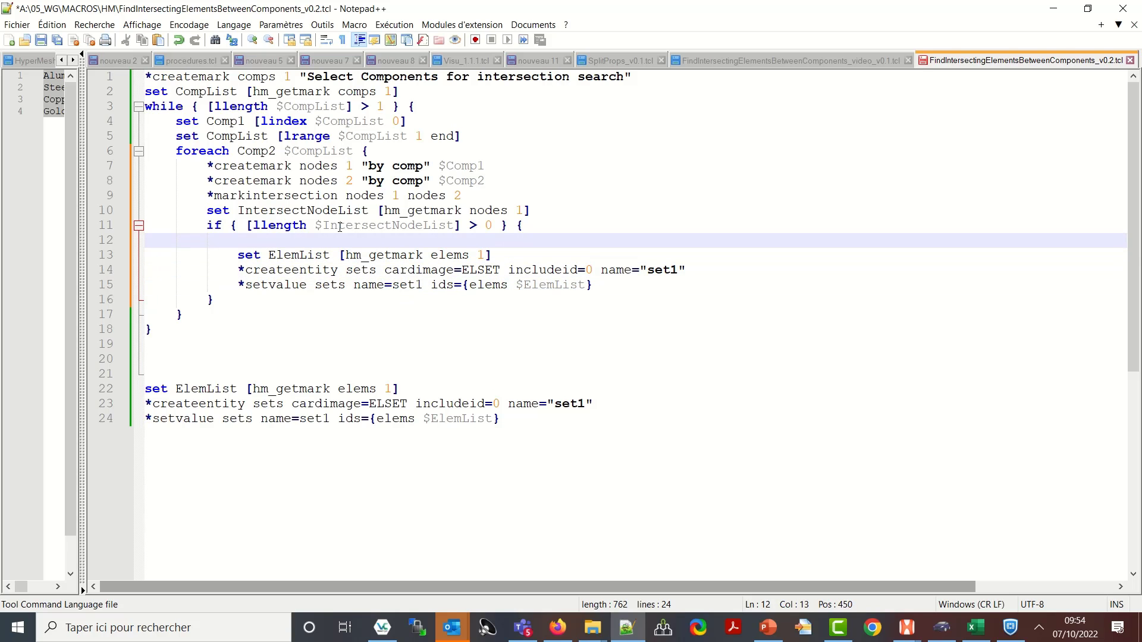
- Switch to the HyperWorks window and launch the HyperWorks 2022 online help from the File menu
left_click(557, 629)
mouse_move(905, 627)
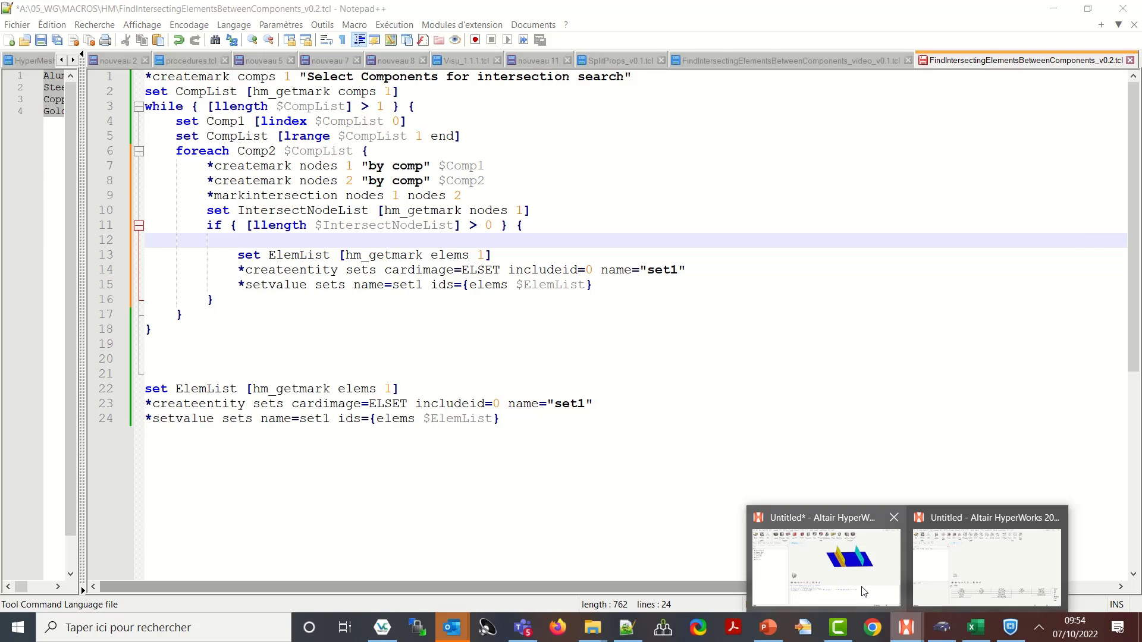
left_click(825, 558)
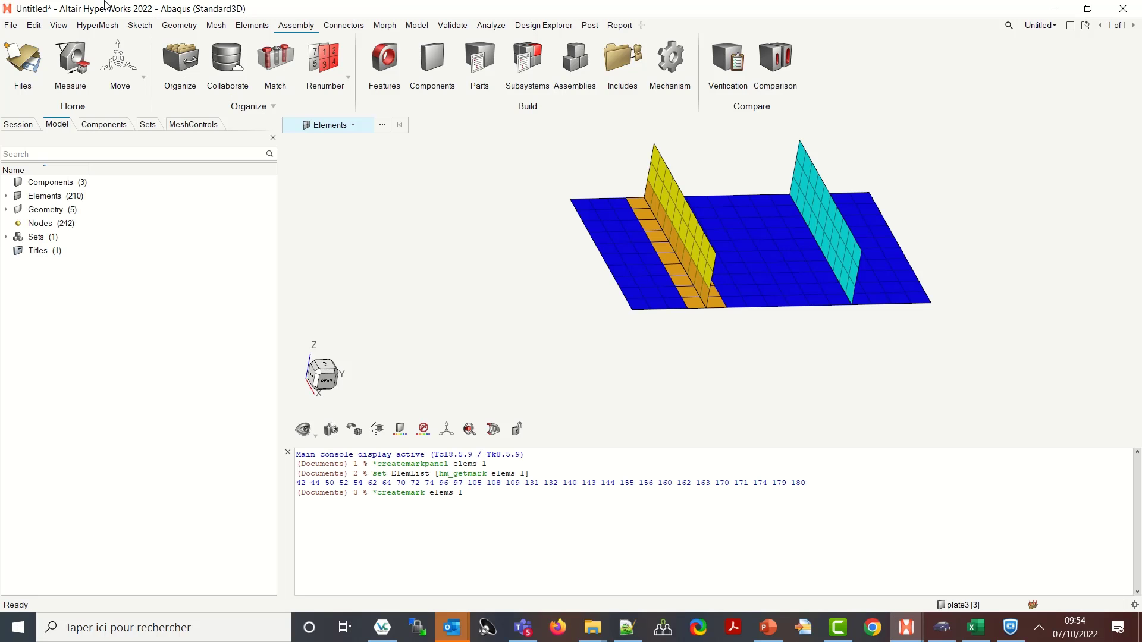
left_click(11, 25)
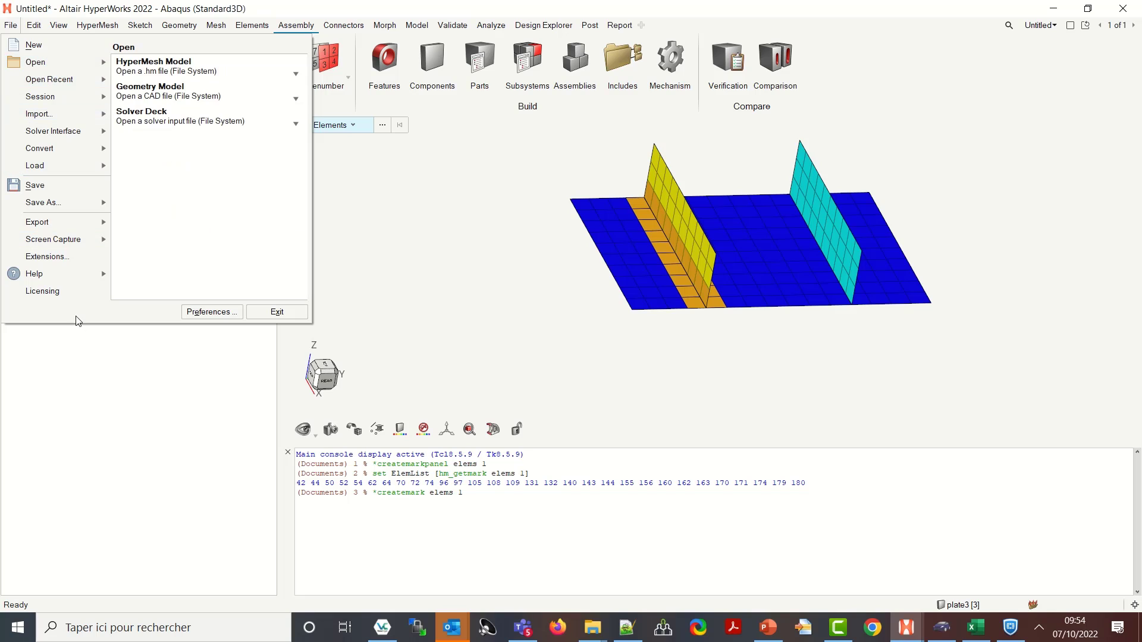
mouse_move(34, 274)
left_click(164, 79)
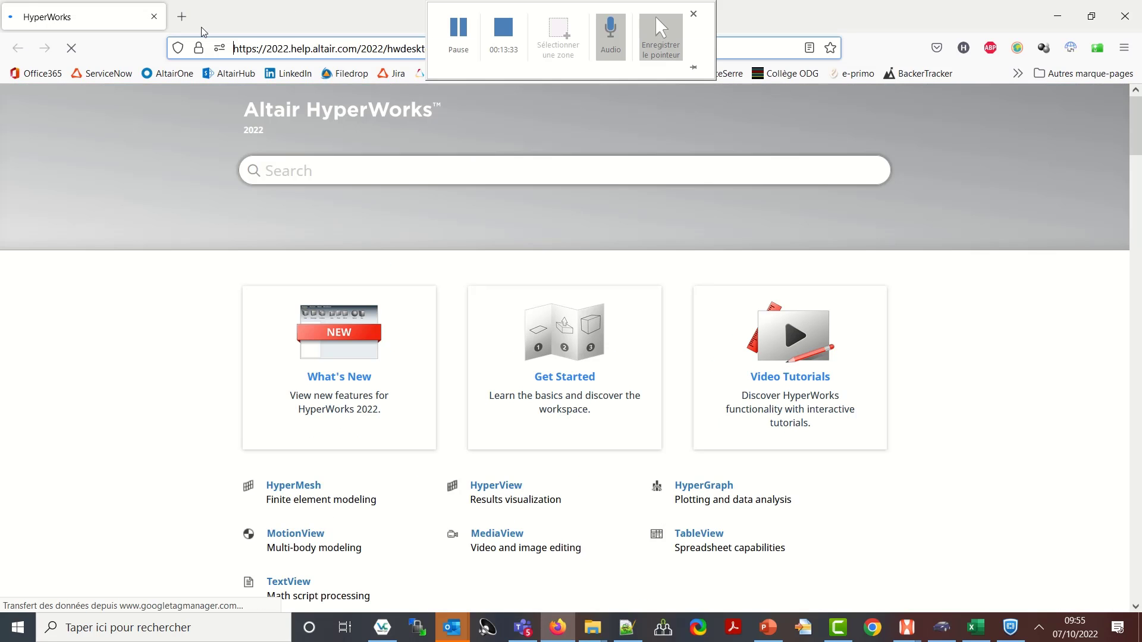
scroll(455, 428, "down", 10)
scroll(464, 428, "down", 10)
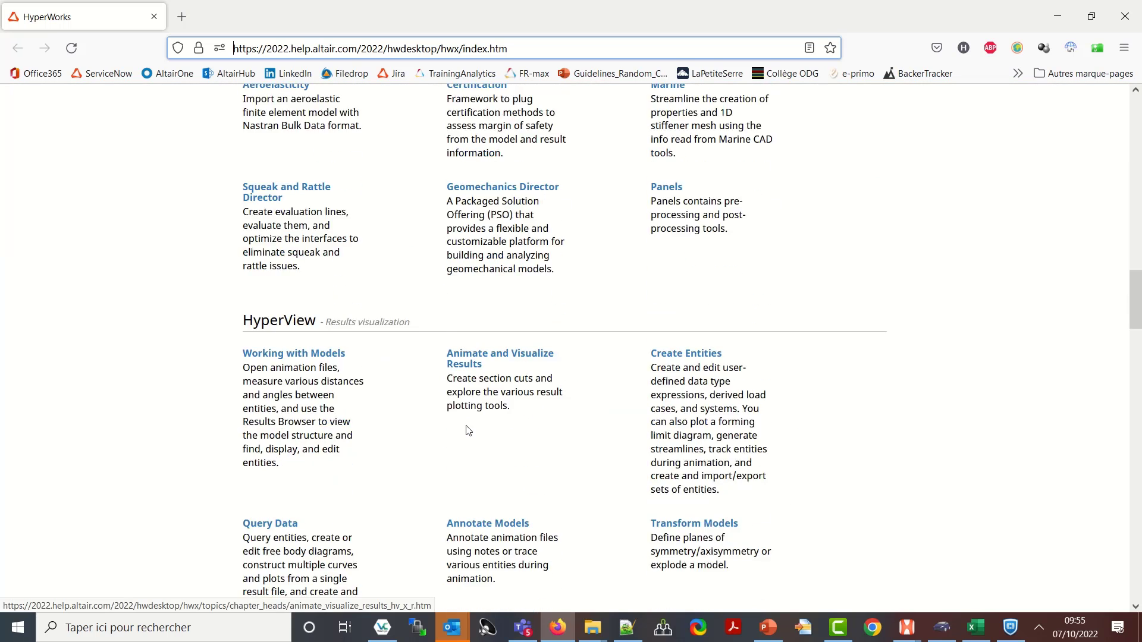
scroll(468, 428, "down", 10)
scroll(467, 429, "down", 5)
- Search the full Altair Simulation help for *findmark and open its reference page in a new tab
left_click(560, 480)
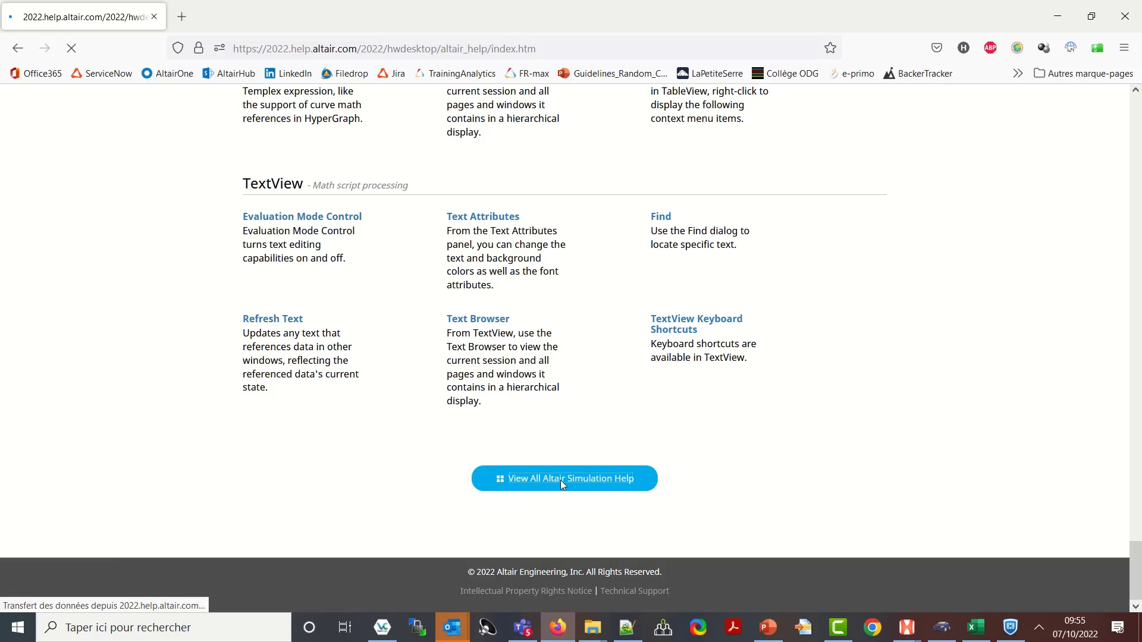
left_click(417, 168)
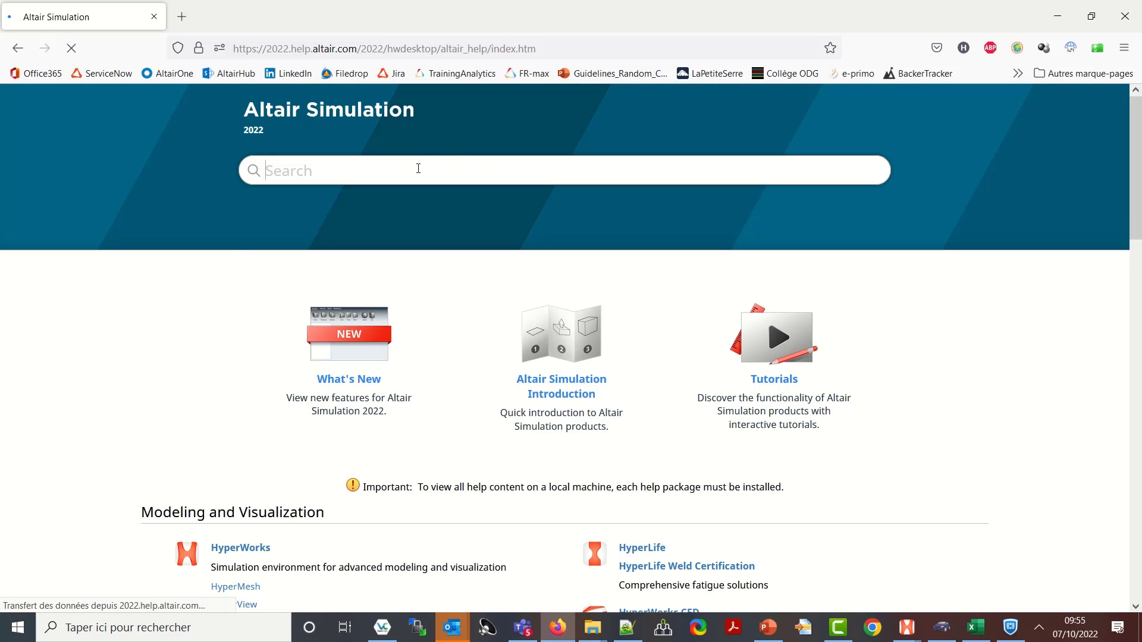
type("*find")
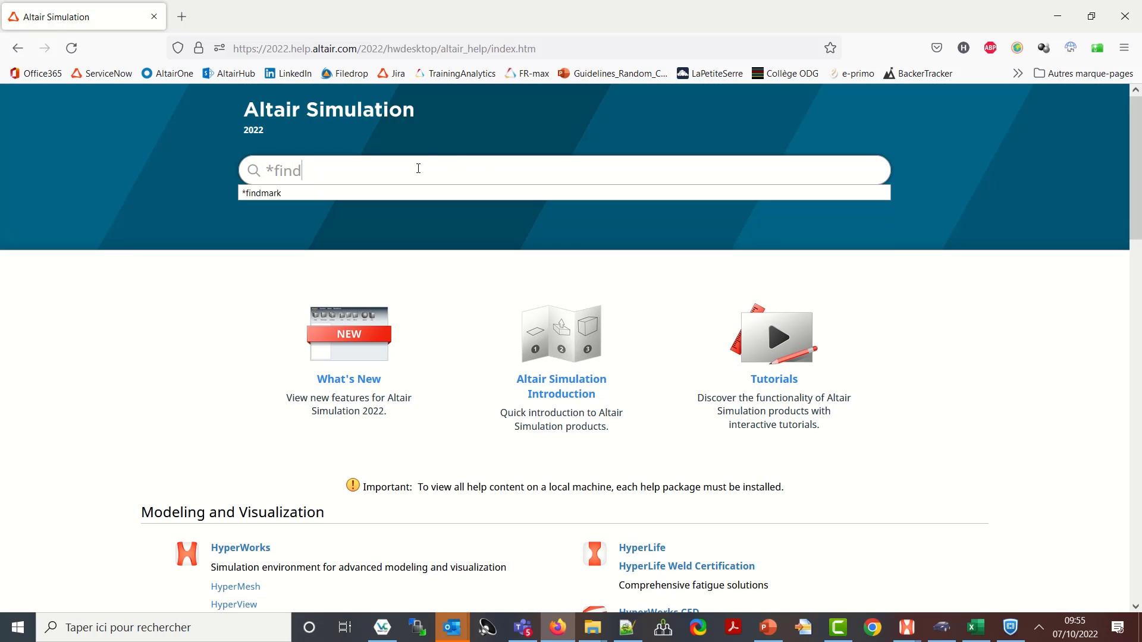
type("mar")
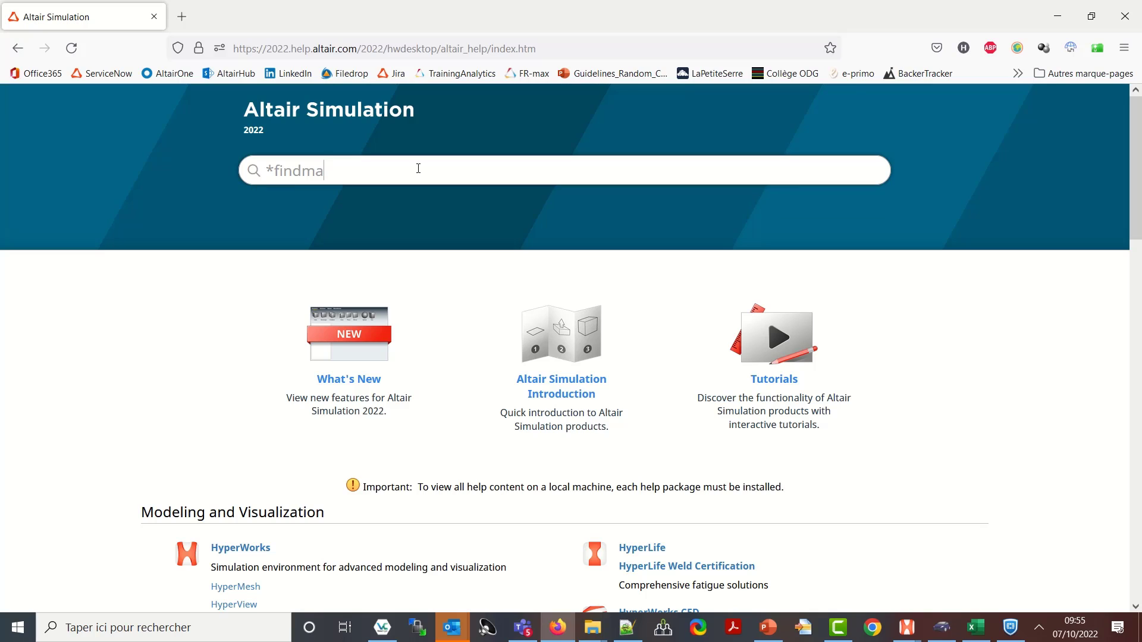
type("k")
key("Return")
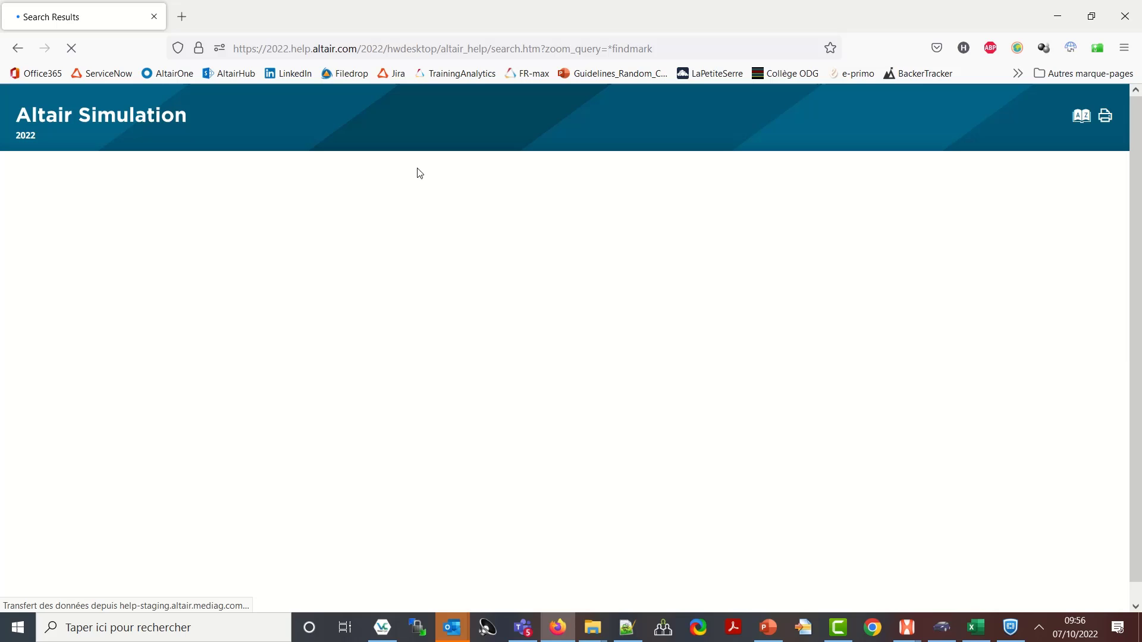
left_click(88, 420)
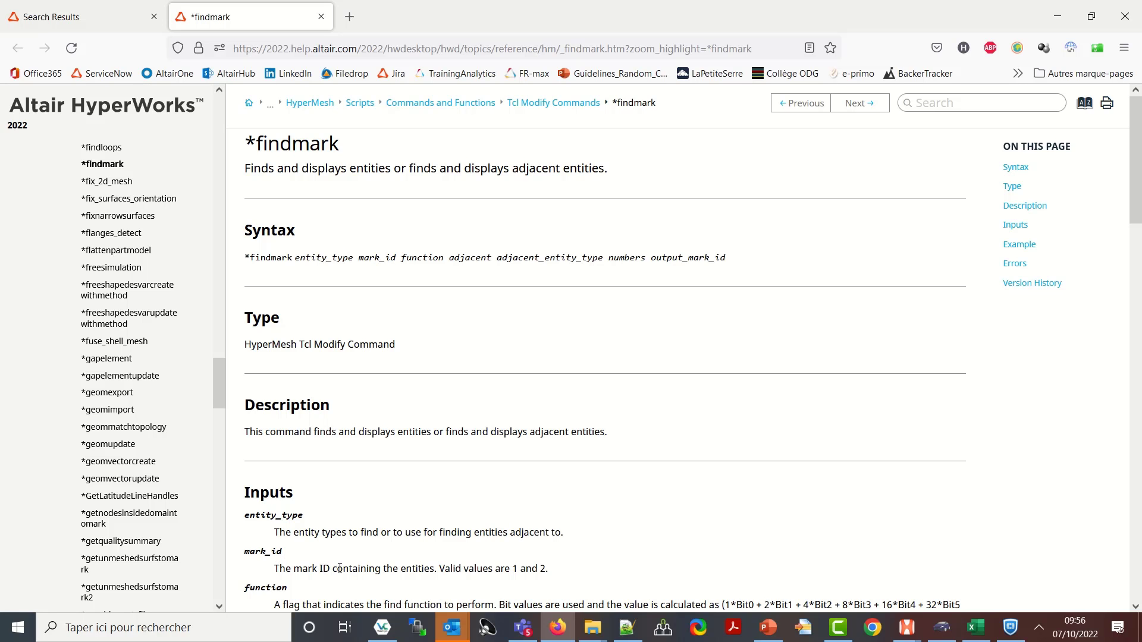
- On the *findmark page, highlight the find-mode flag and the Bit0 'find attached entities' description up to adjacent_entity_type
key("alt+Tab")
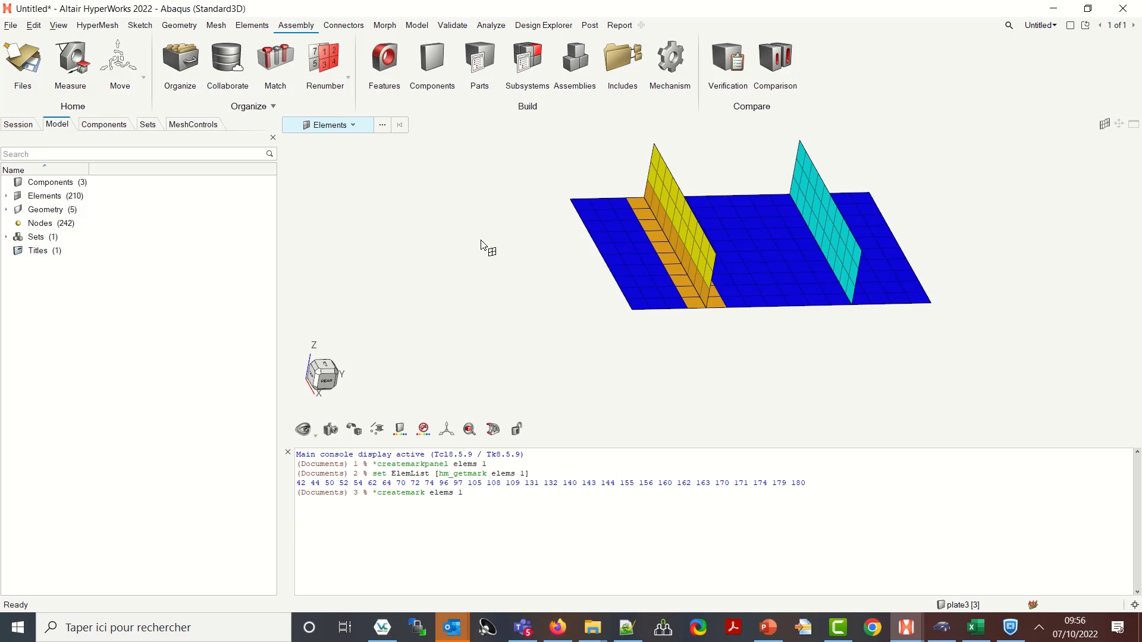
key("alt+Tab")
key("alt+Tab")
key("alt+Tab")
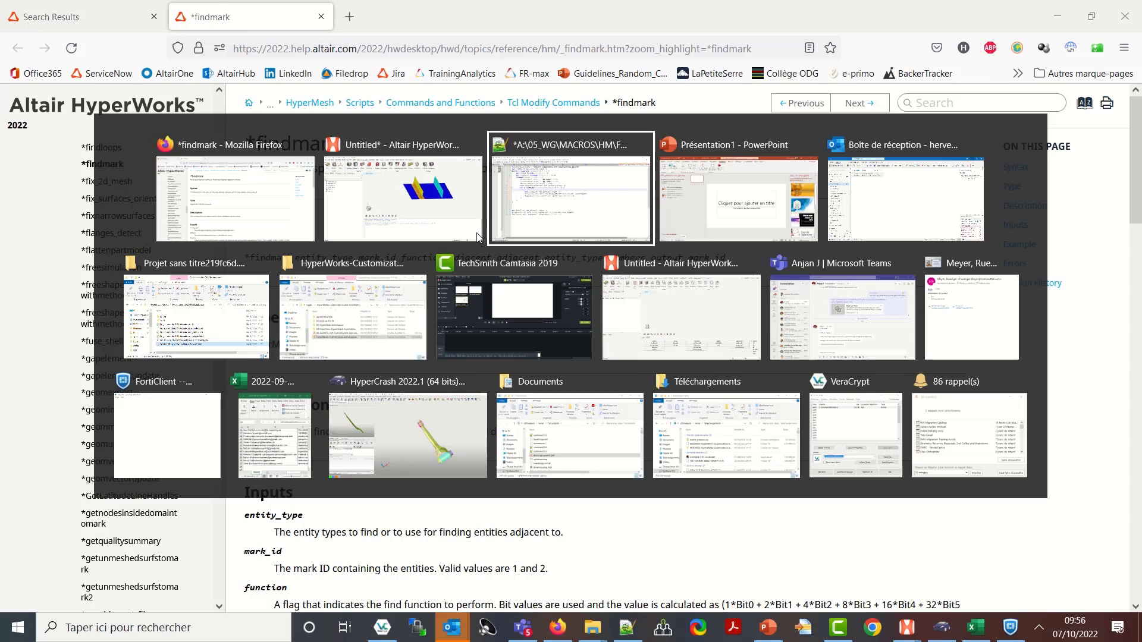
type("*")
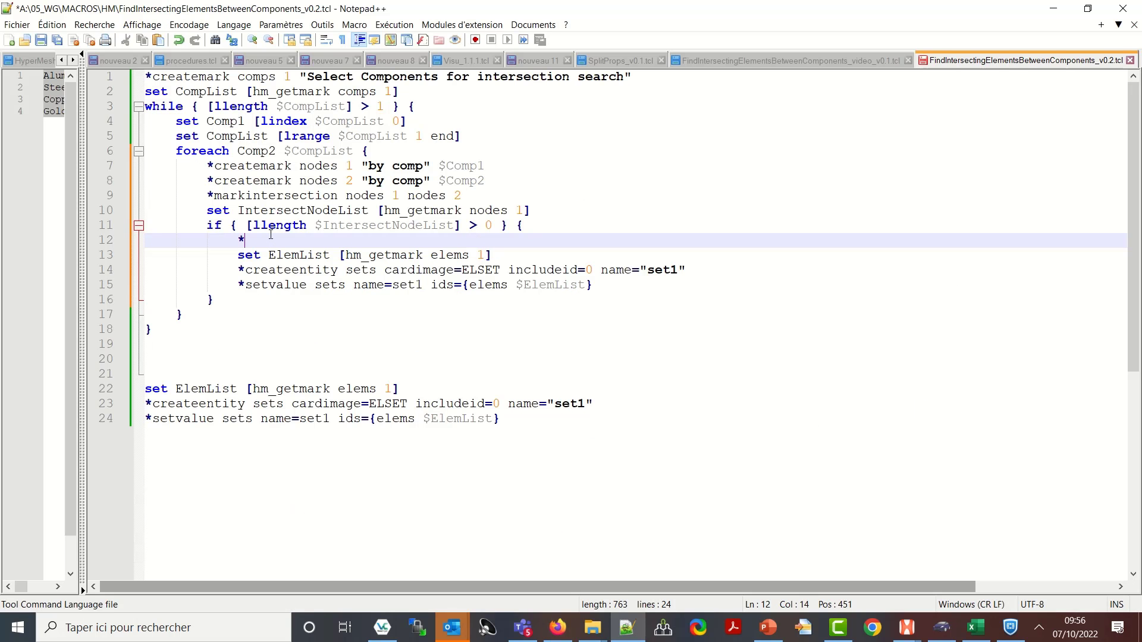
type("findmark ")
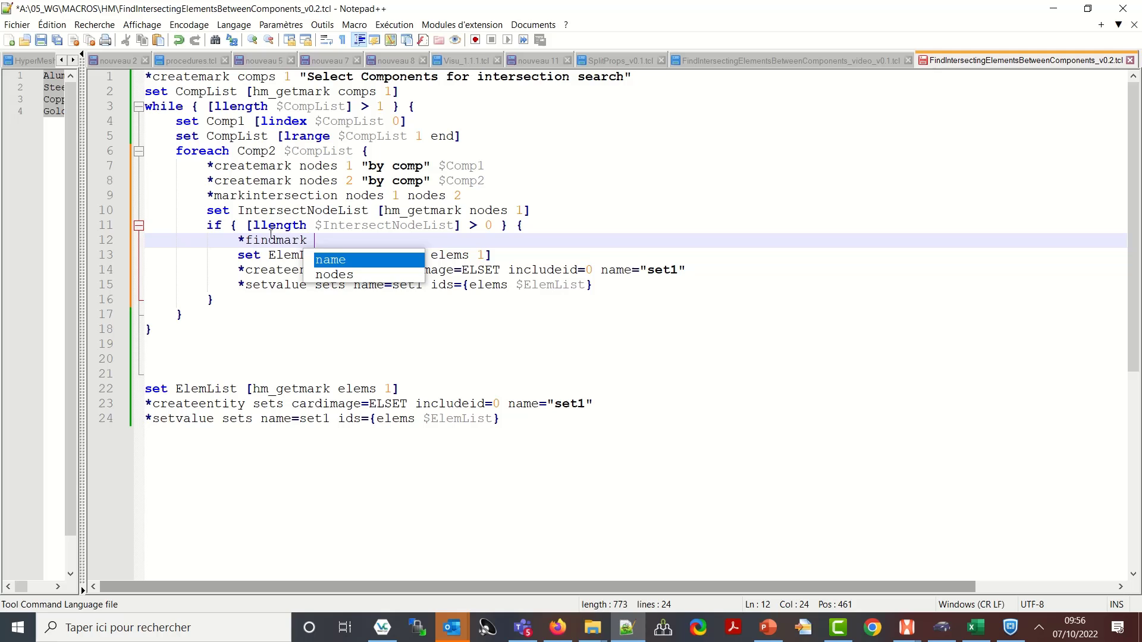
type("nodes 1")
key("alt+Tab")
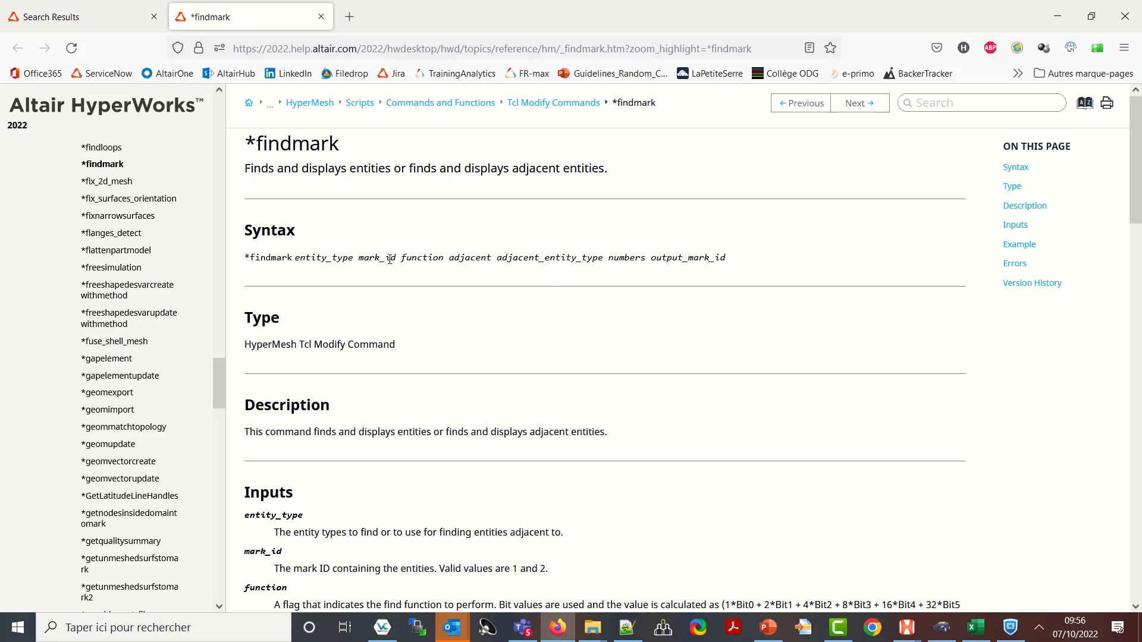
scroll(434, 384, "down", 4)
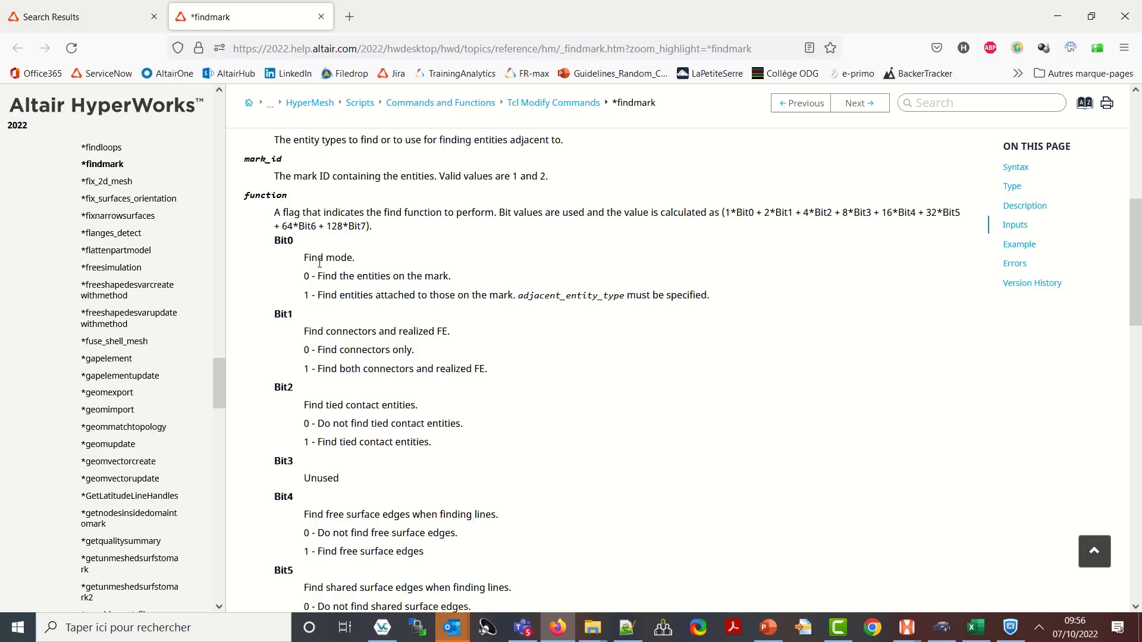
left_click_drag(315, 256, 451, 276)
left_click_drag(350, 295, 559, 296)
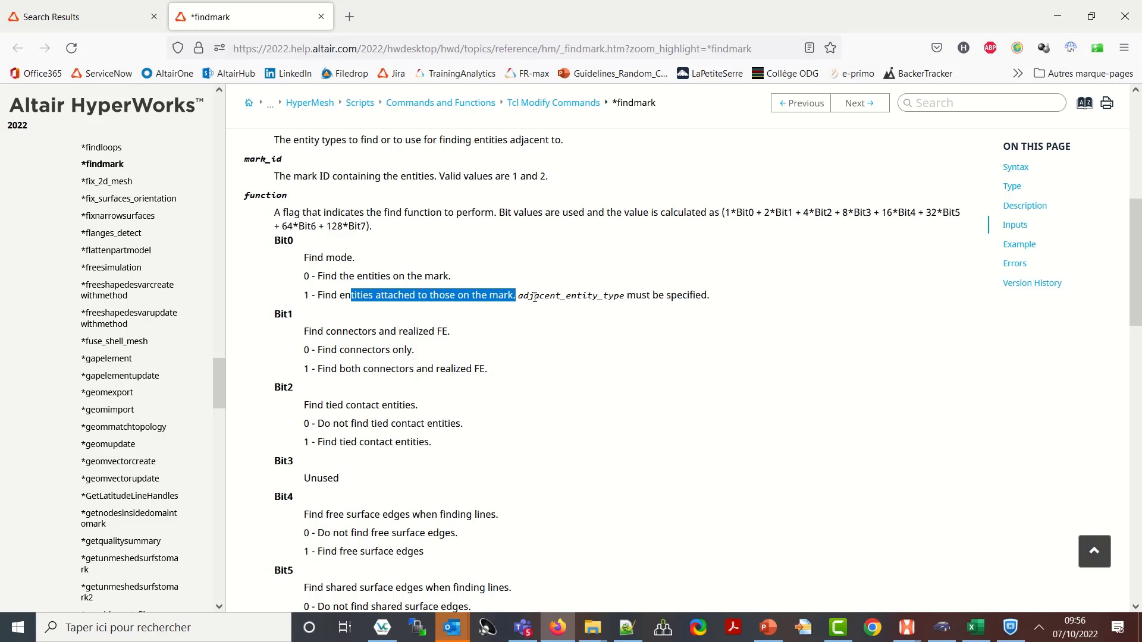
left_click_drag(631, 300, 610, 299)
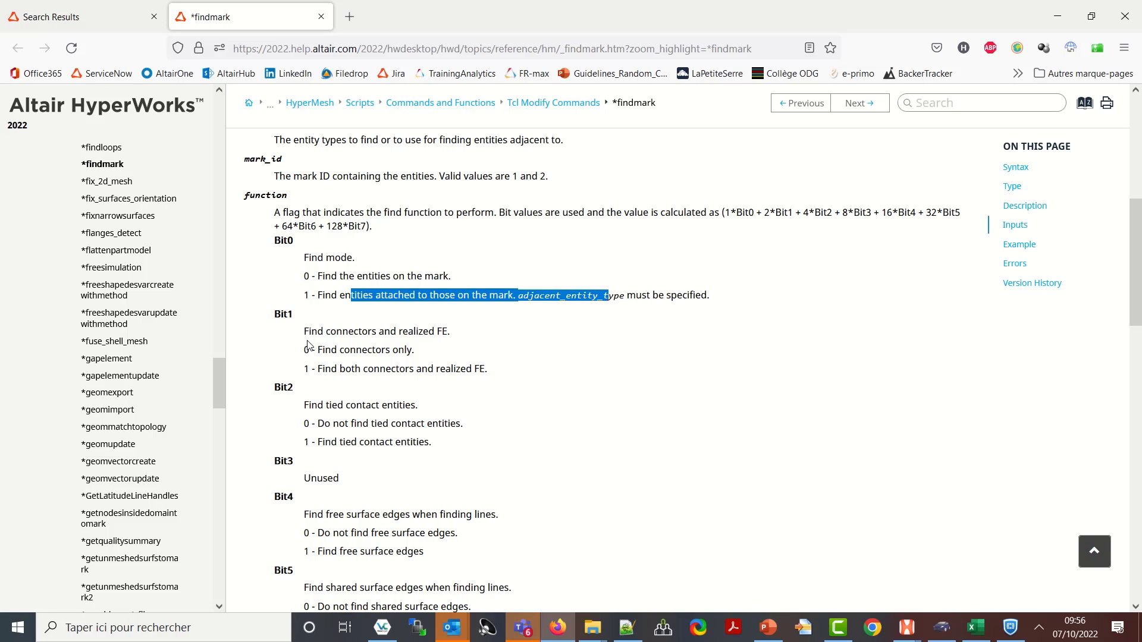
scroll(307, 340, "down", 3)
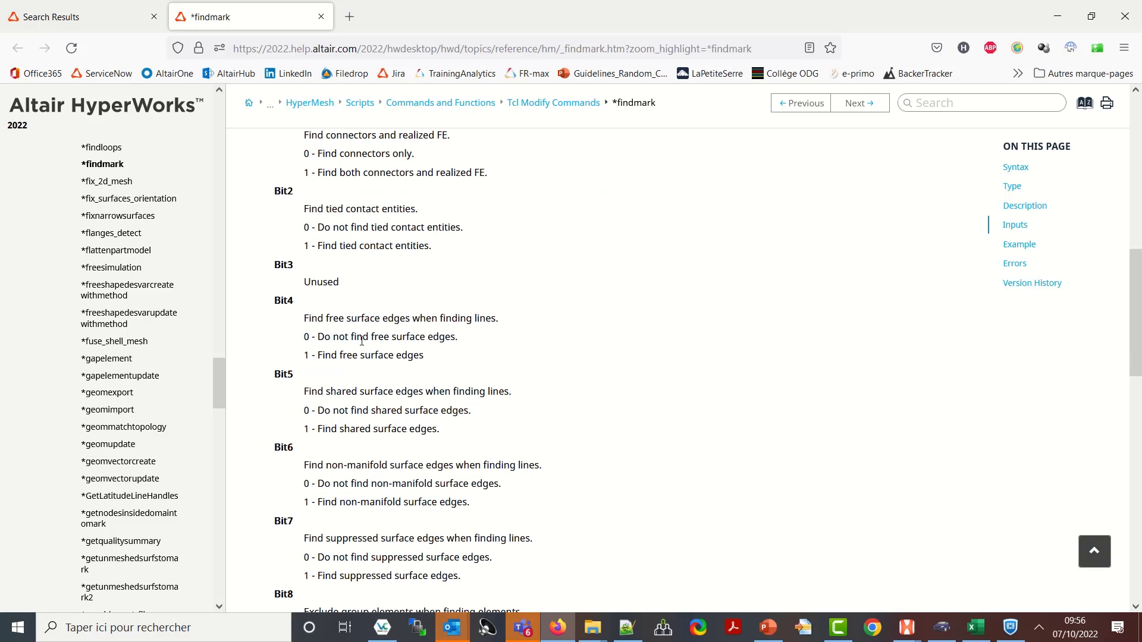
scroll(361, 340, "down", 3)
scroll(362, 343, "up", 2)
scroll(360, 352, "up", 7)
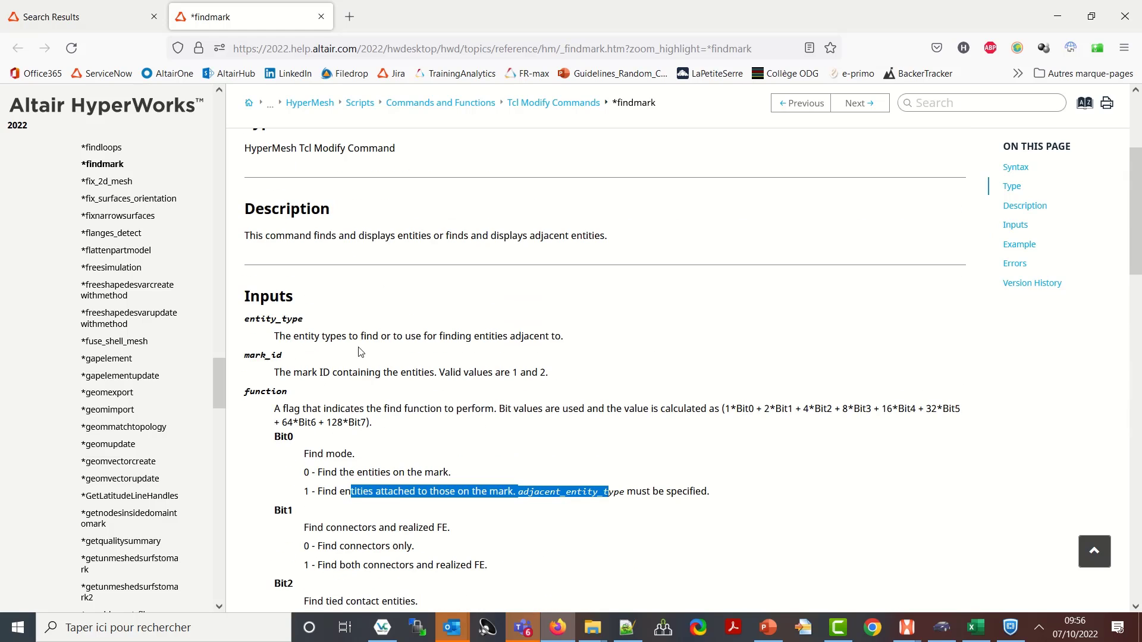
scroll(360, 352, "down", 3)
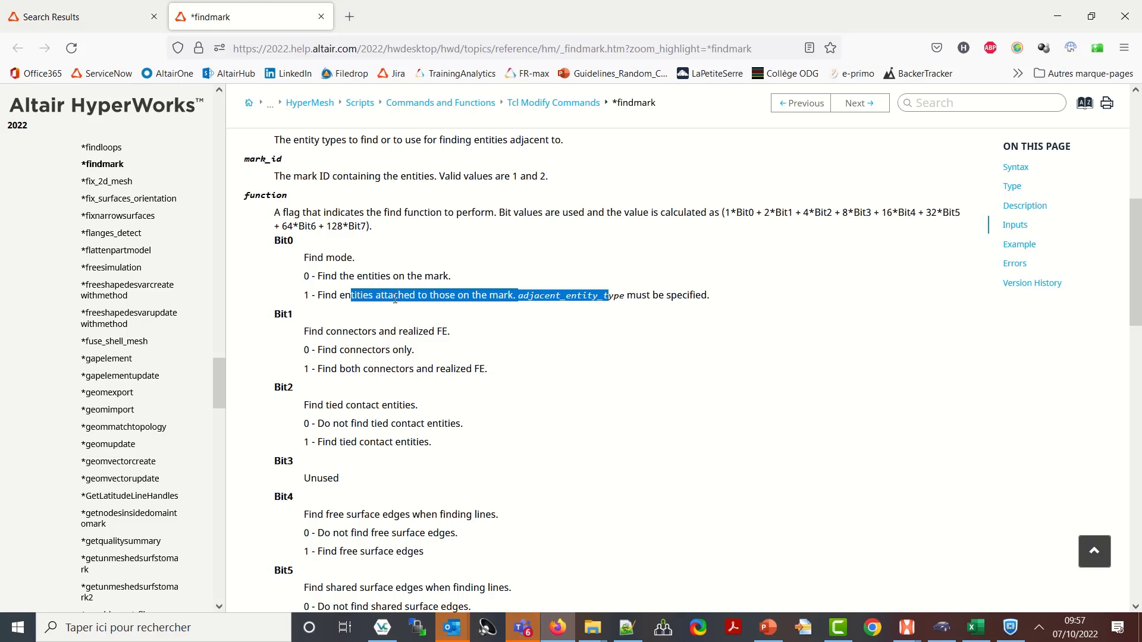
- Cross-checking output_mark_id in the help, edit line 12 to read *findmark nodes 1 1 1 elements 0 1
key("alt+Tab")
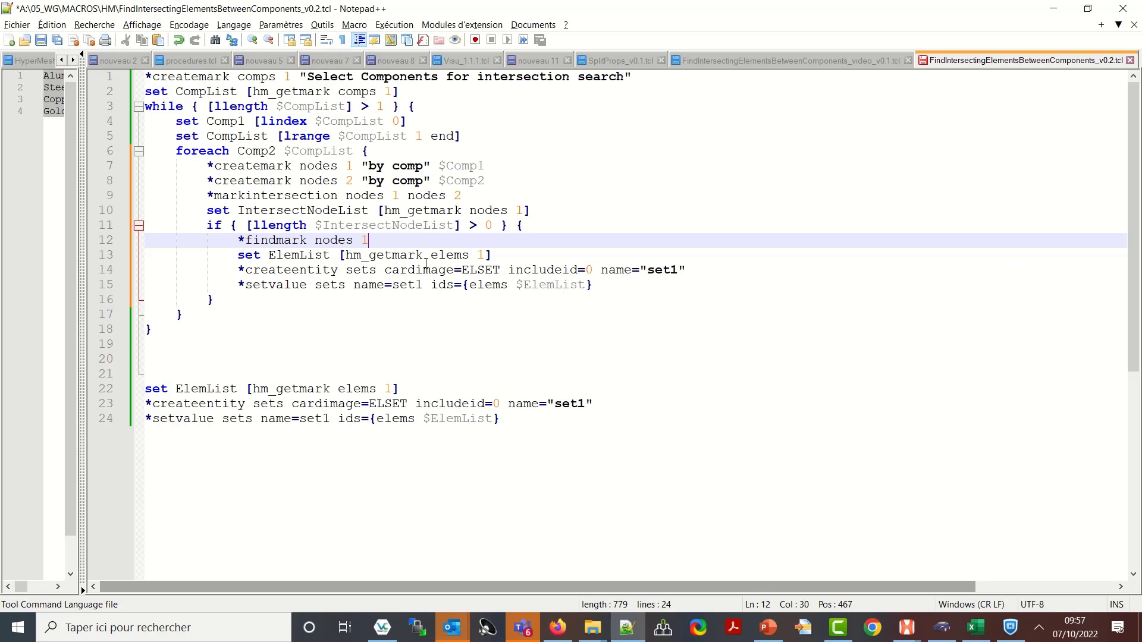
key("alt+Tab")
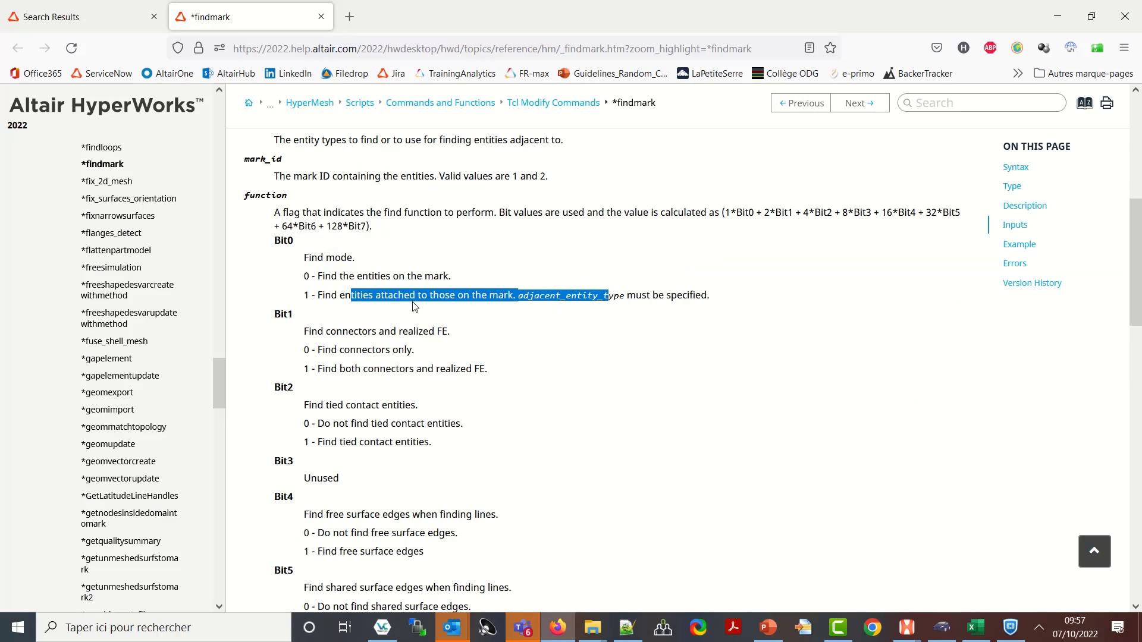
scroll(413, 307, "down", 3)
scroll(412, 312, "down", 5)
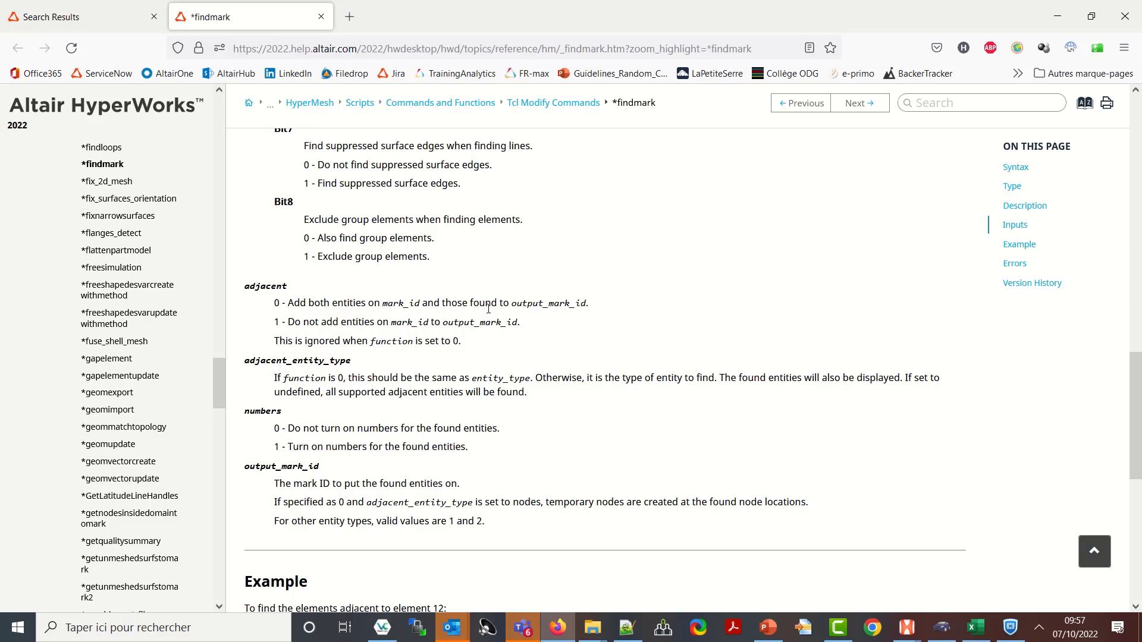
left_click_drag(446, 321, 560, 322)
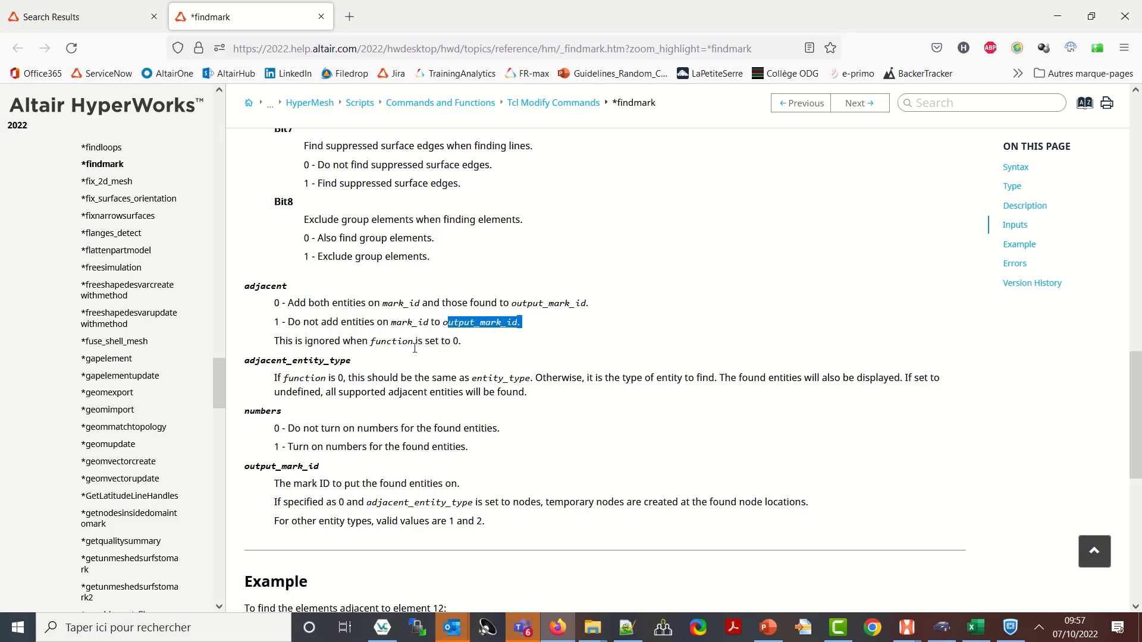
key("alt+Tab")
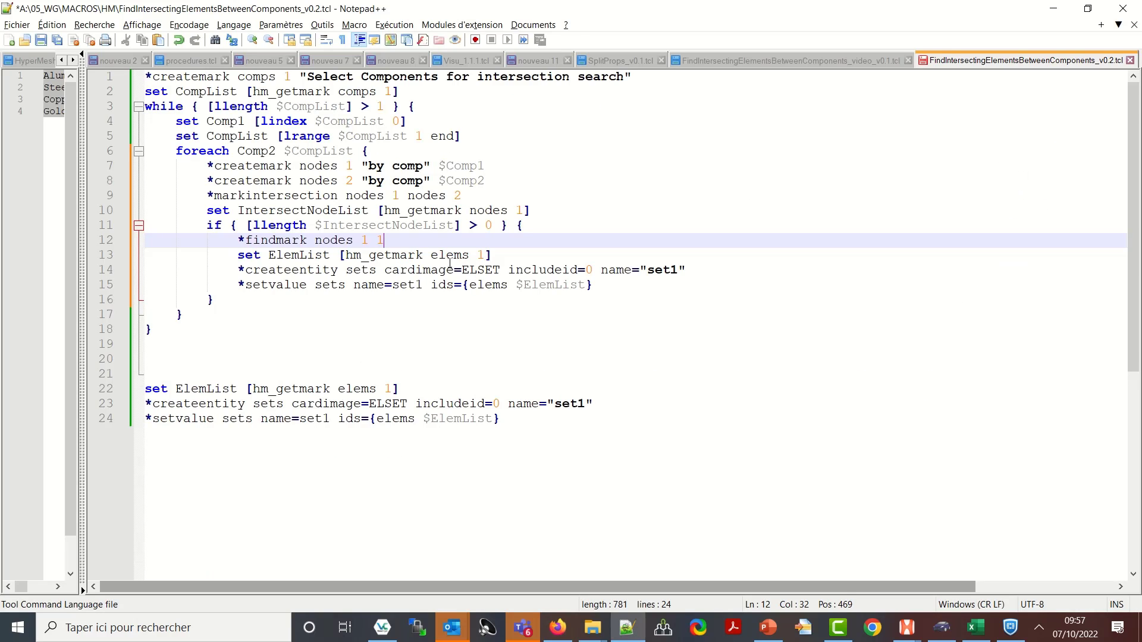
key("alt+Tab")
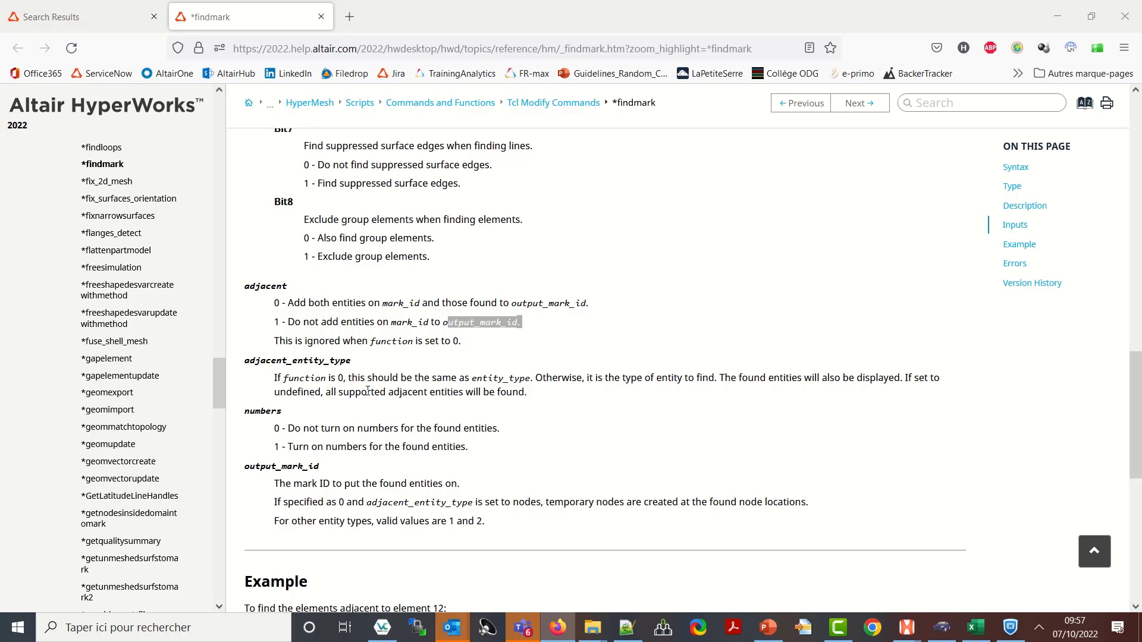
key("alt+Tab")
type("el")
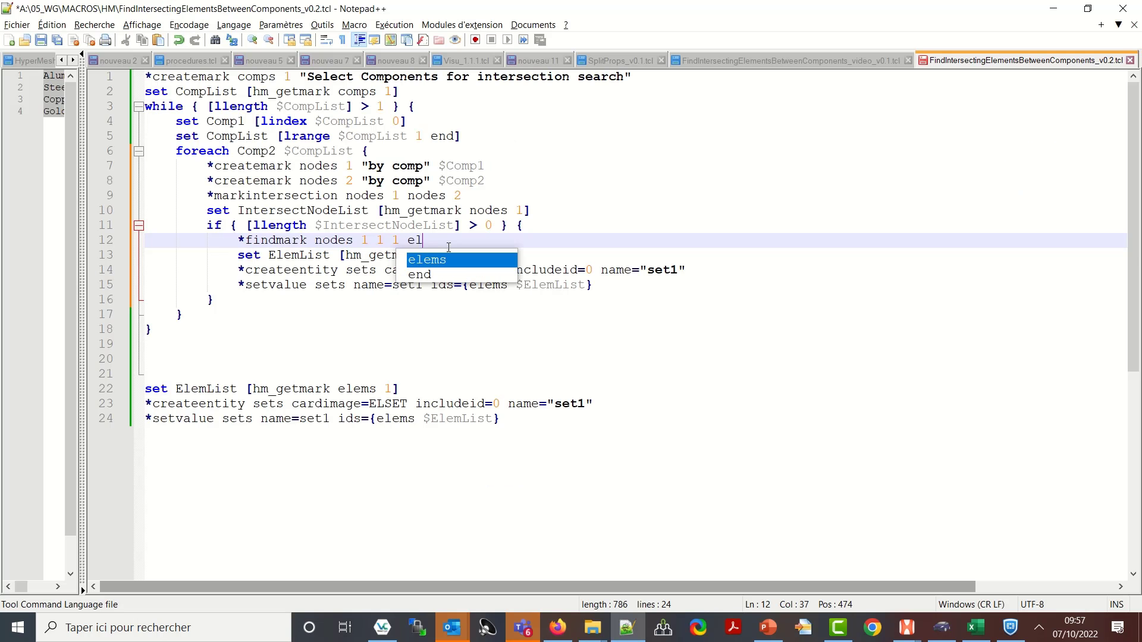
type("ements")
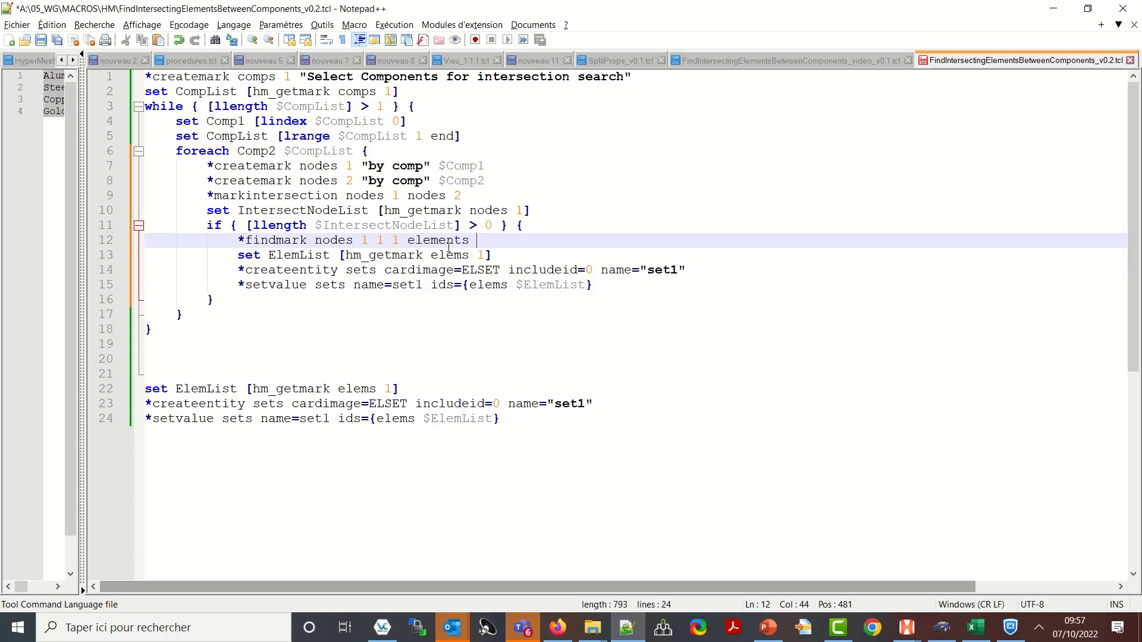
key("alt+Tab")
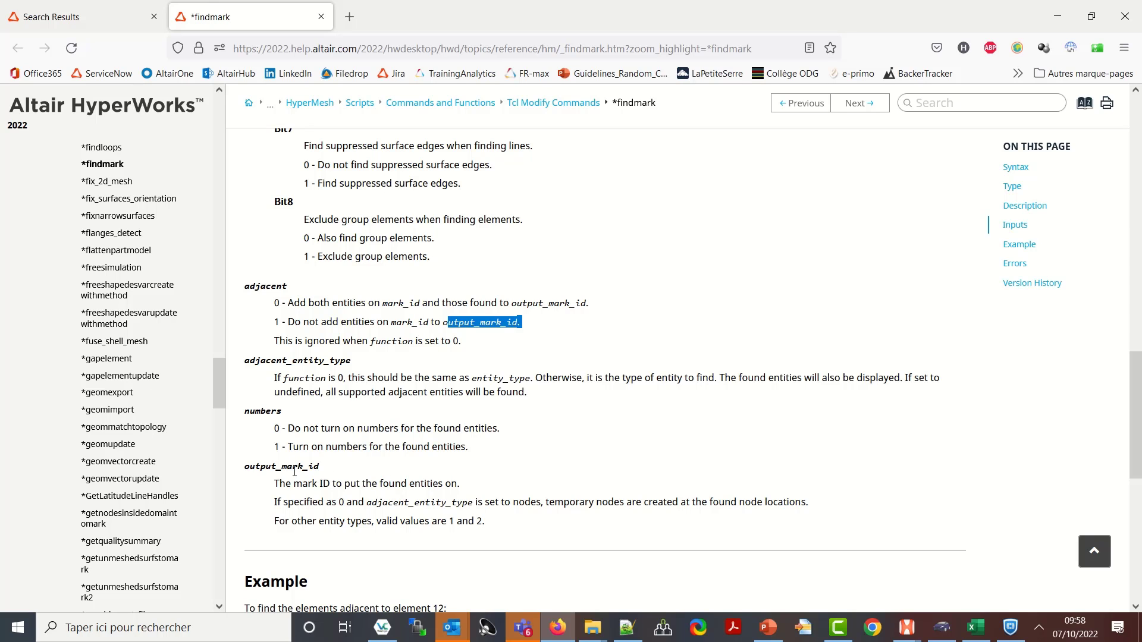
key("alt+Tab")
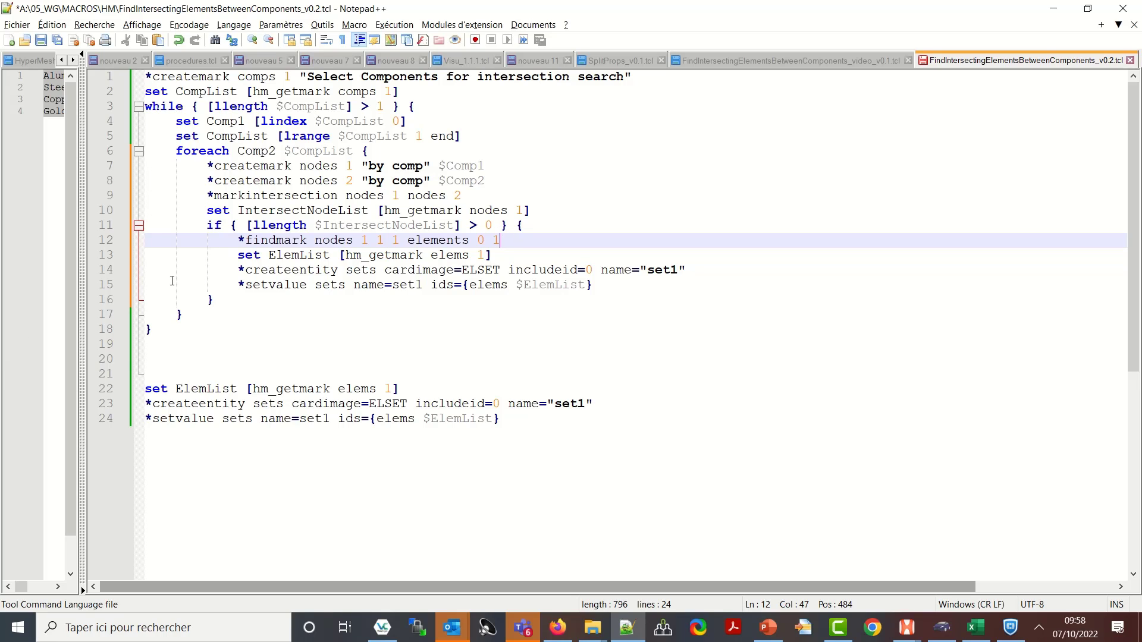
- Replace set1 on line 14 with InterSect-$Comp1-$Comp2, copy that name, and select name=set1 on line 15
left_click_drag(311, 255, 507, 254)
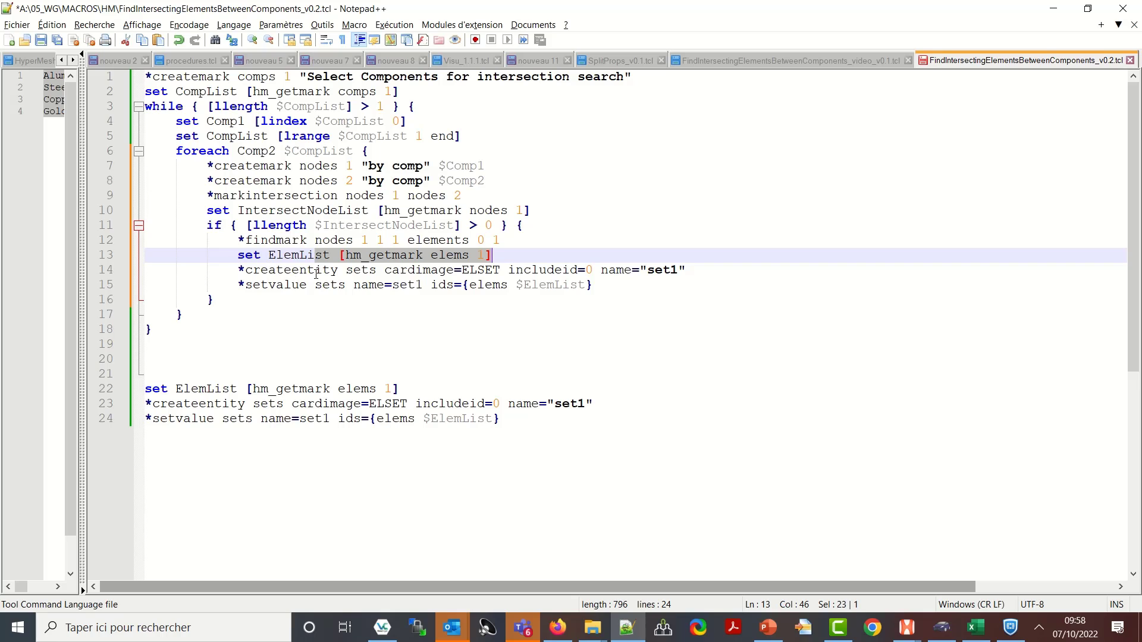
left_click_drag(676, 270, 649, 269)
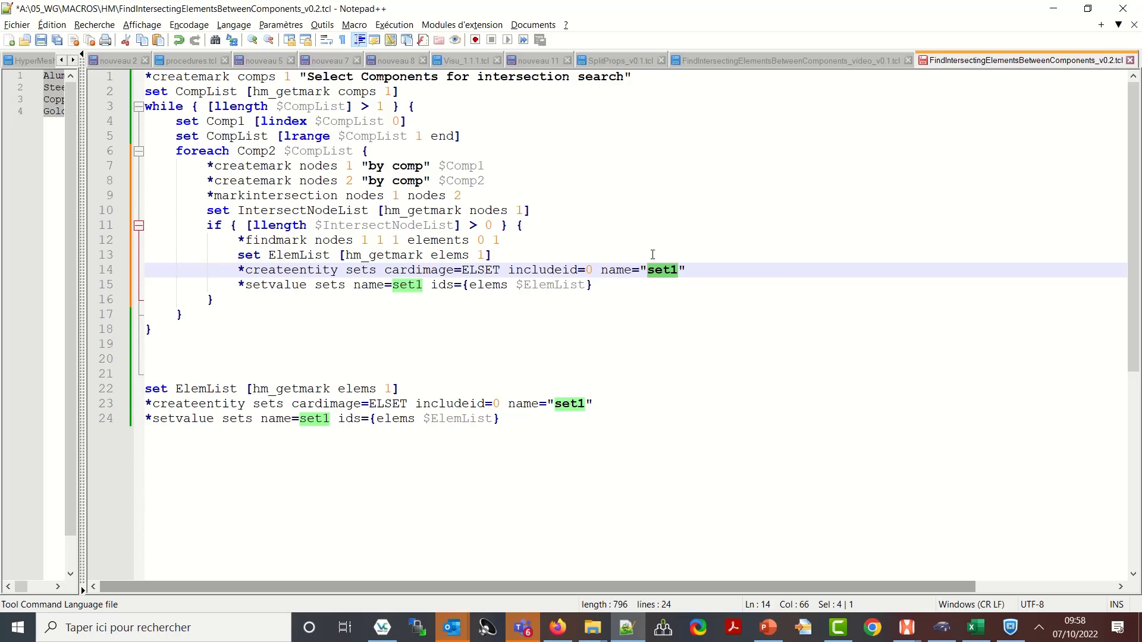
type("InterSe")
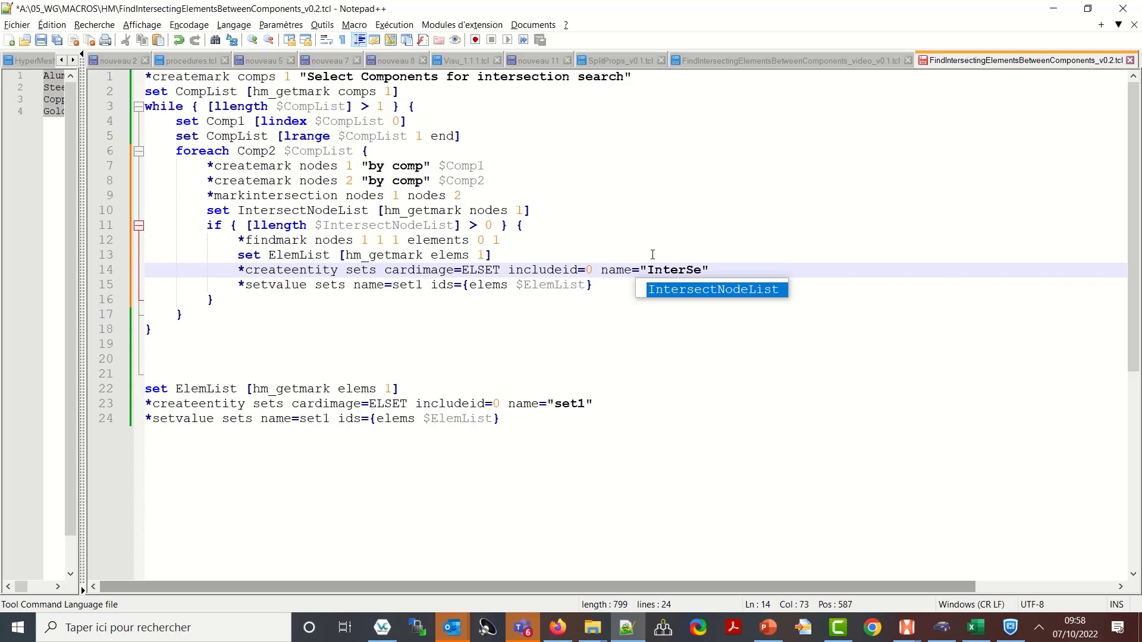
type("ct-")
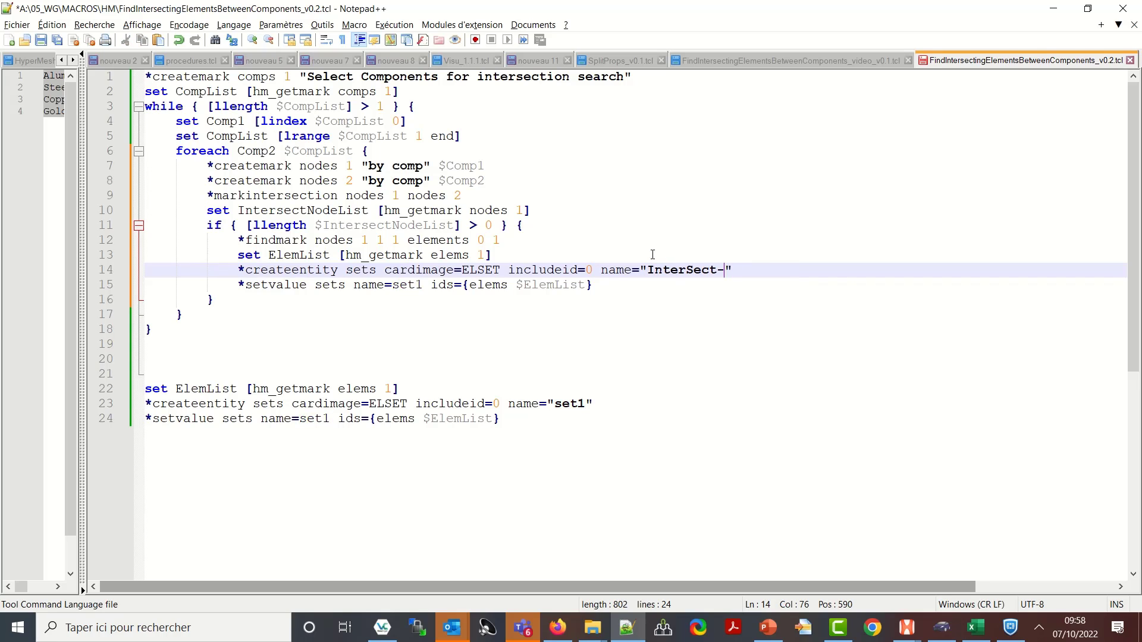
type("$Comp1")
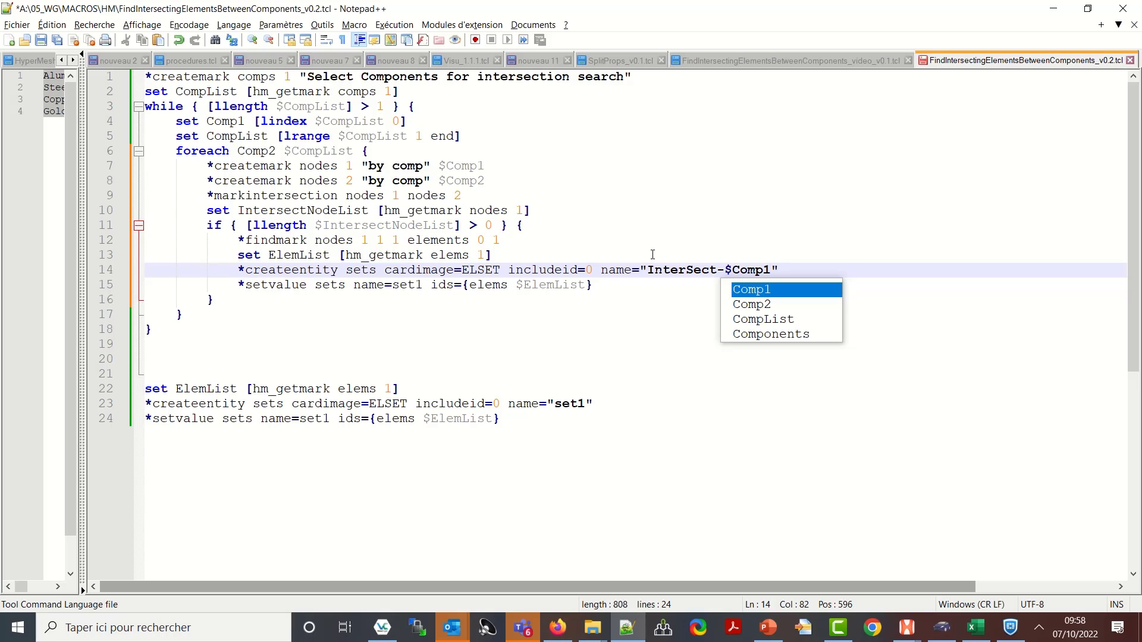
type("-")
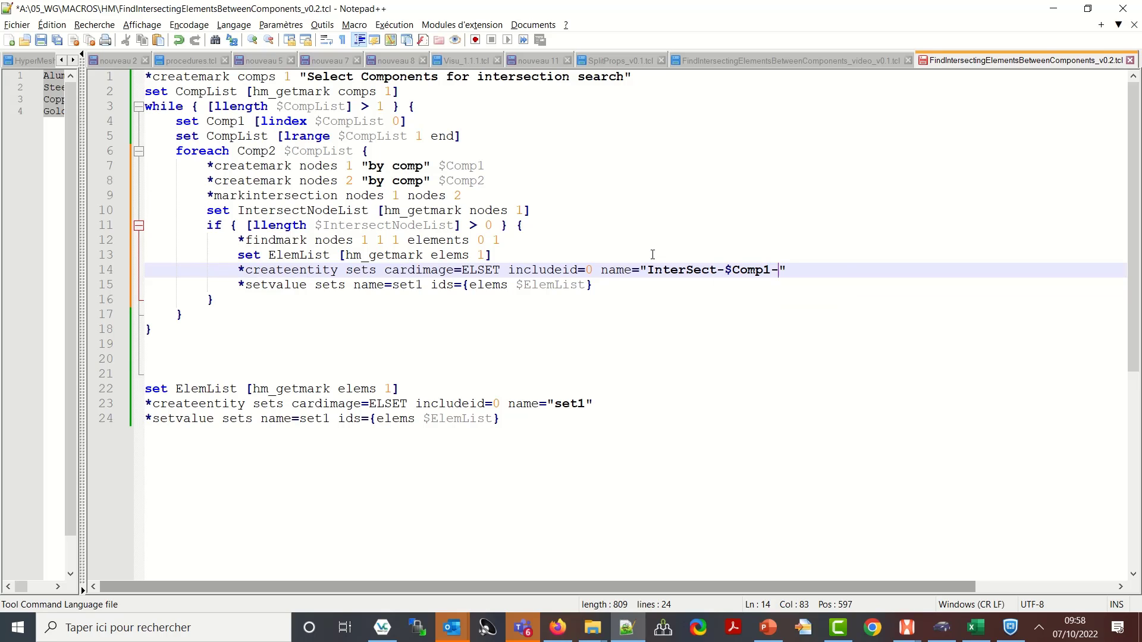
type("$Comp2")
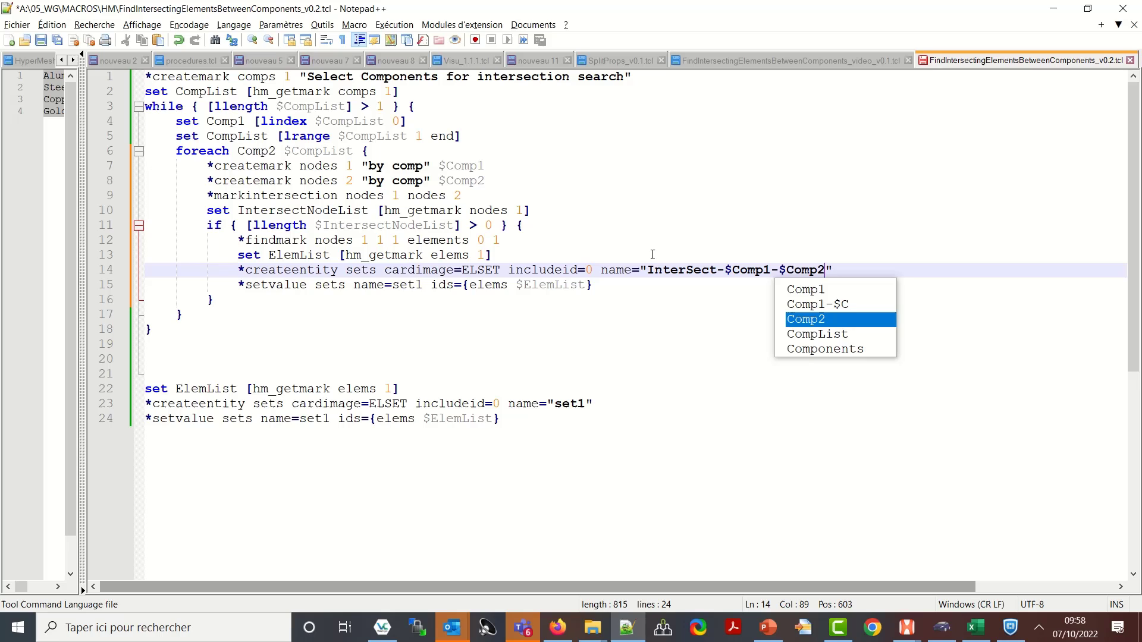
left_click_drag(601, 271, 835, 270)
key("ctrl+c")
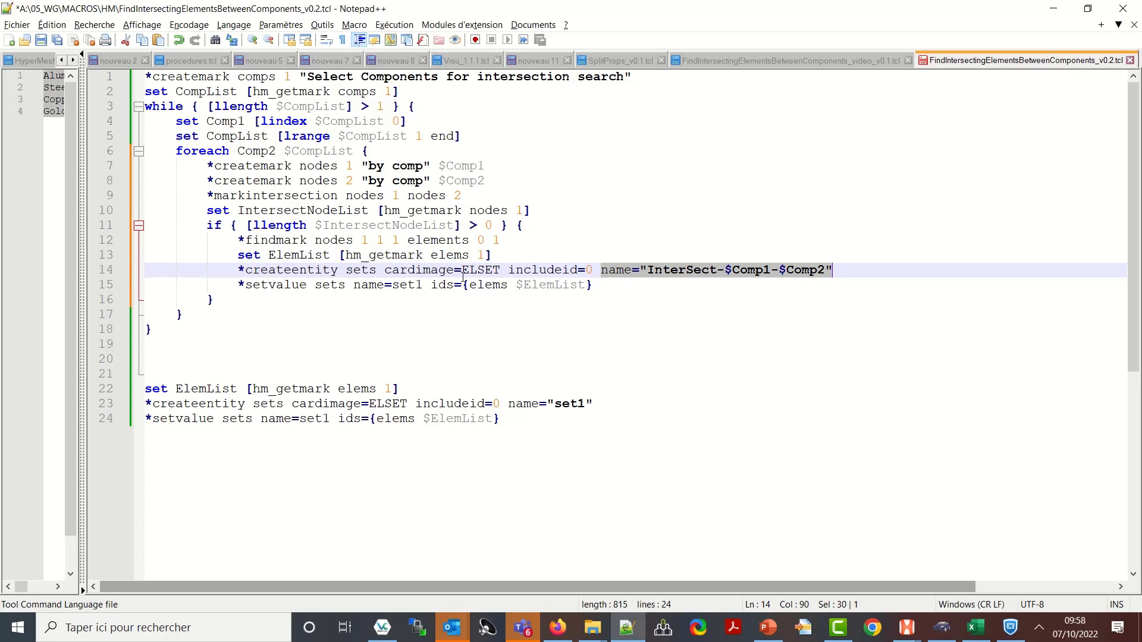
left_click(357, 284)
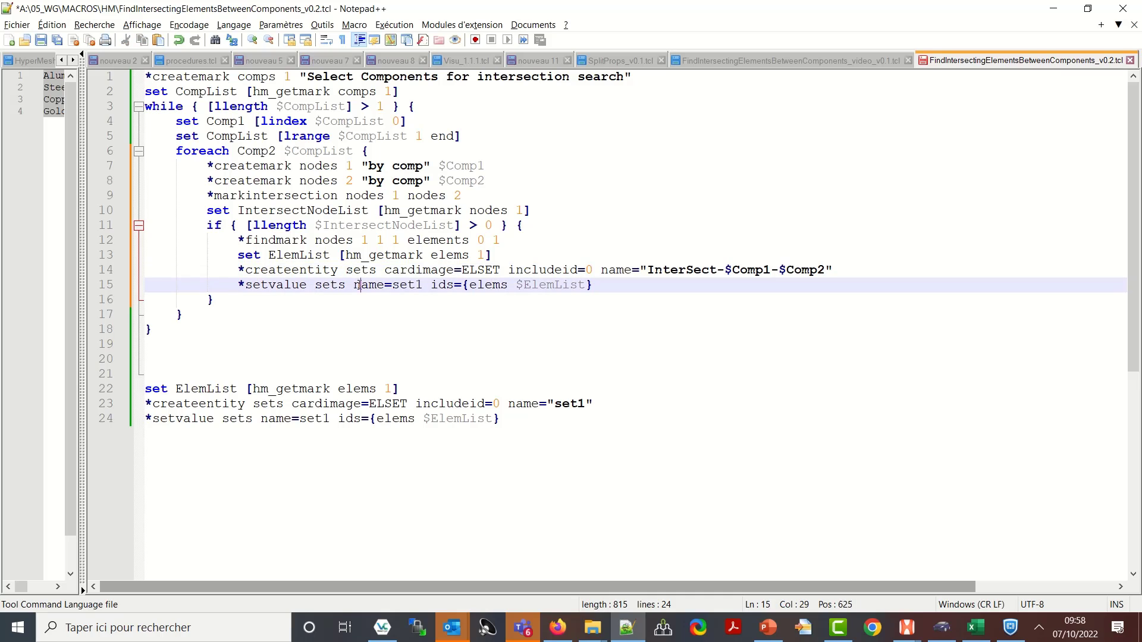
left_click_drag(355, 285, 423, 285)
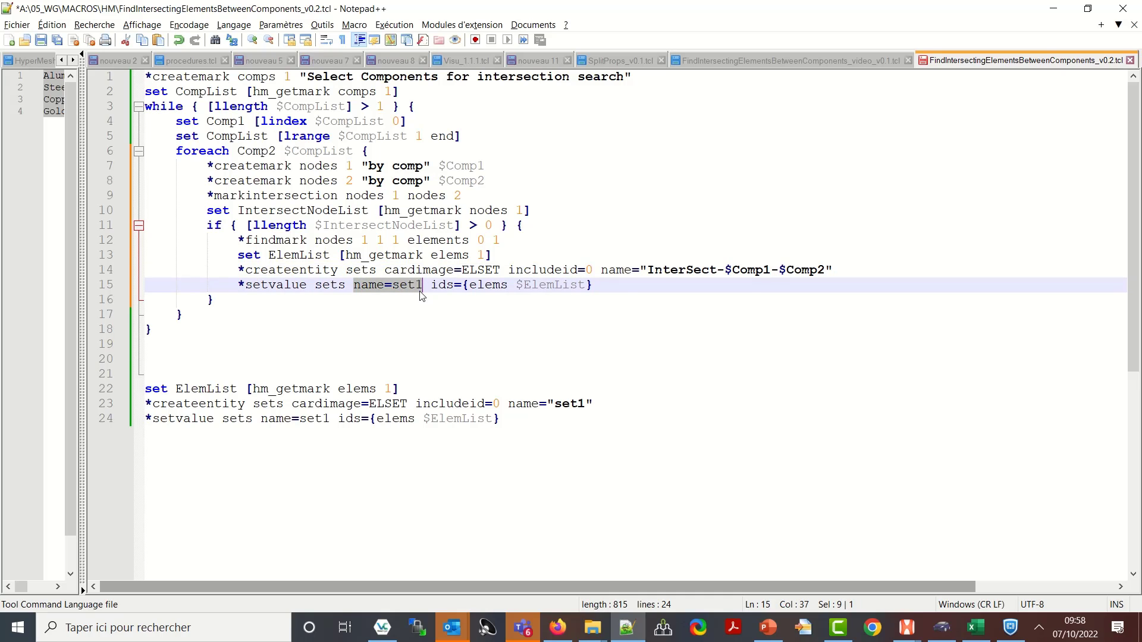
- Paste the InterSect name into the setvalue line, delete leftover lines 19–24, and save the script
key("ctrl+v")
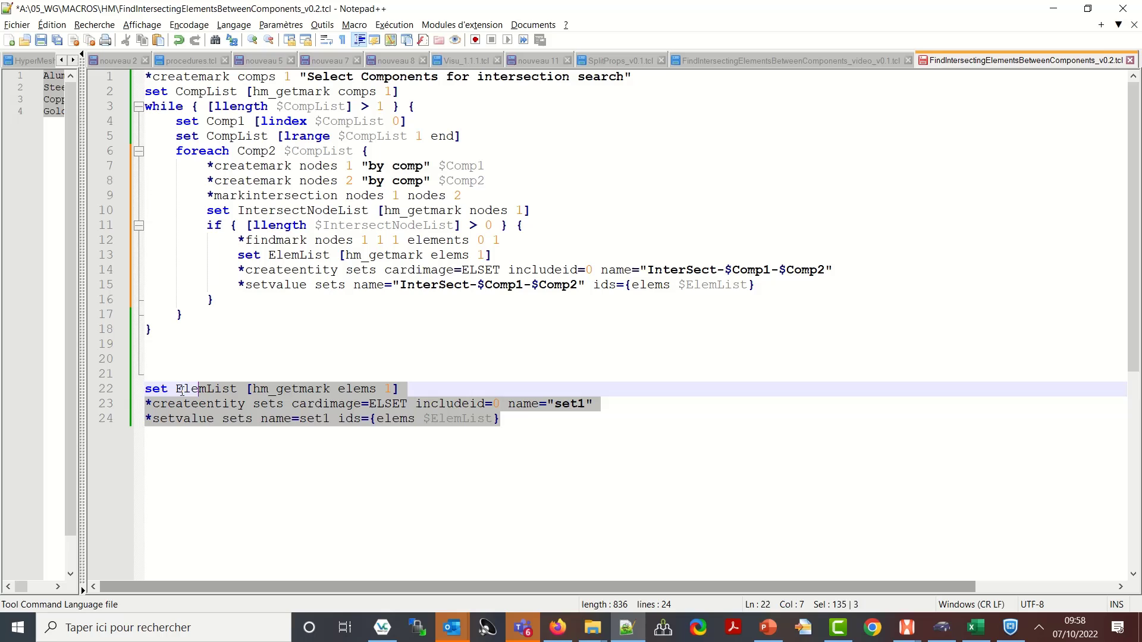
left_click_drag(517, 427, 98, 346)
key("Delete")
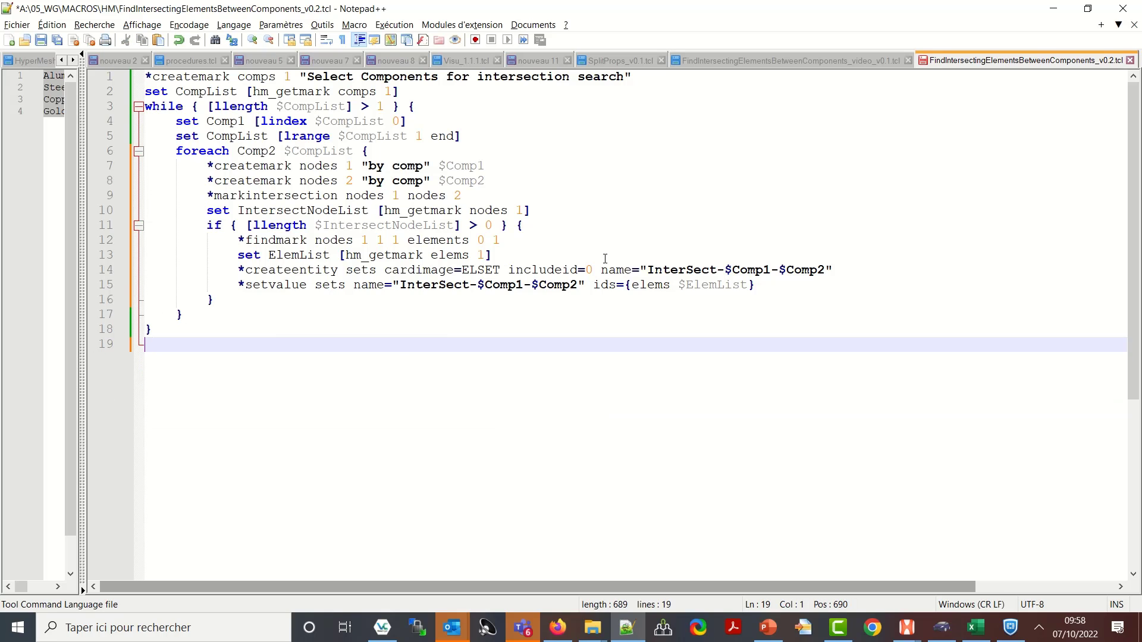
key("ctrl+s")
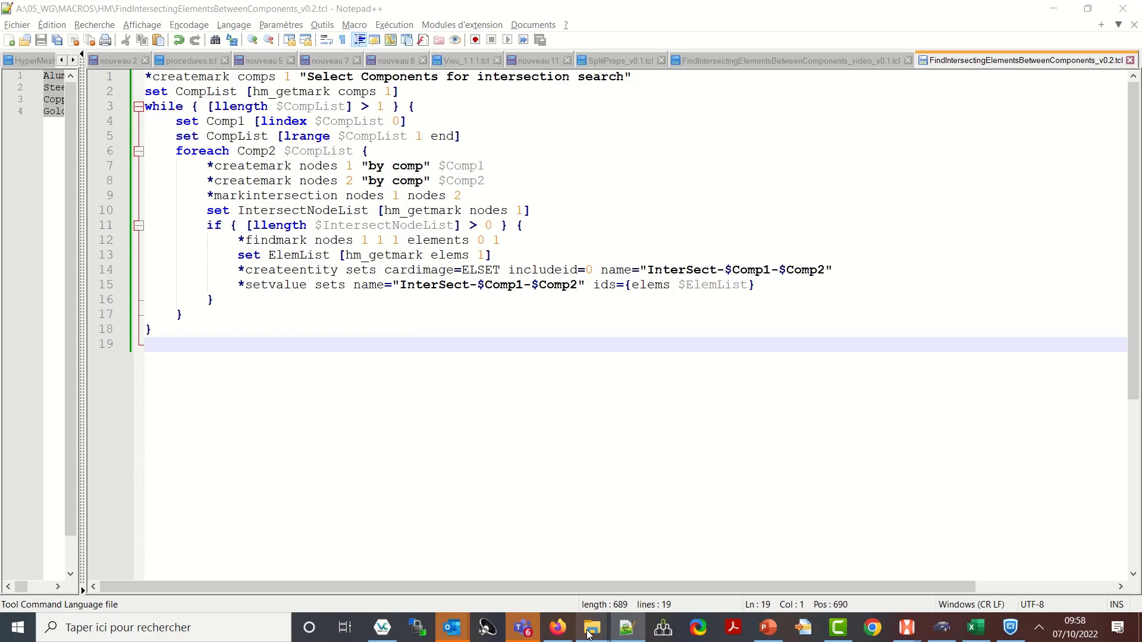
- Bring up a File Explorer window and navigate via the address bar to the 05_WG folder
left_click(587, 631)
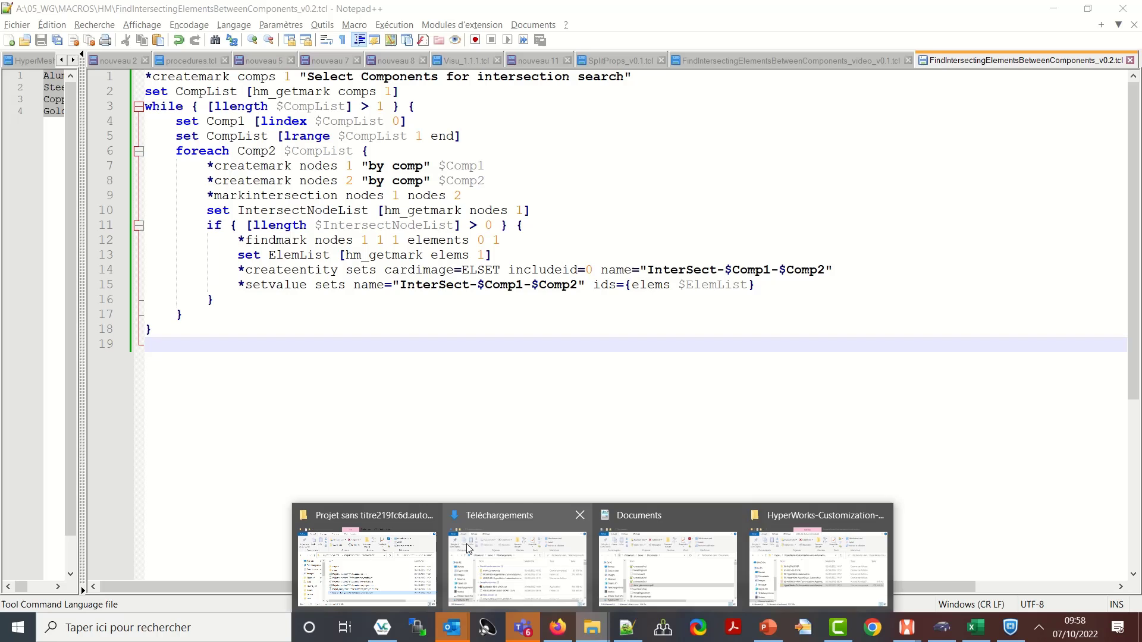
left_click(398, 560)
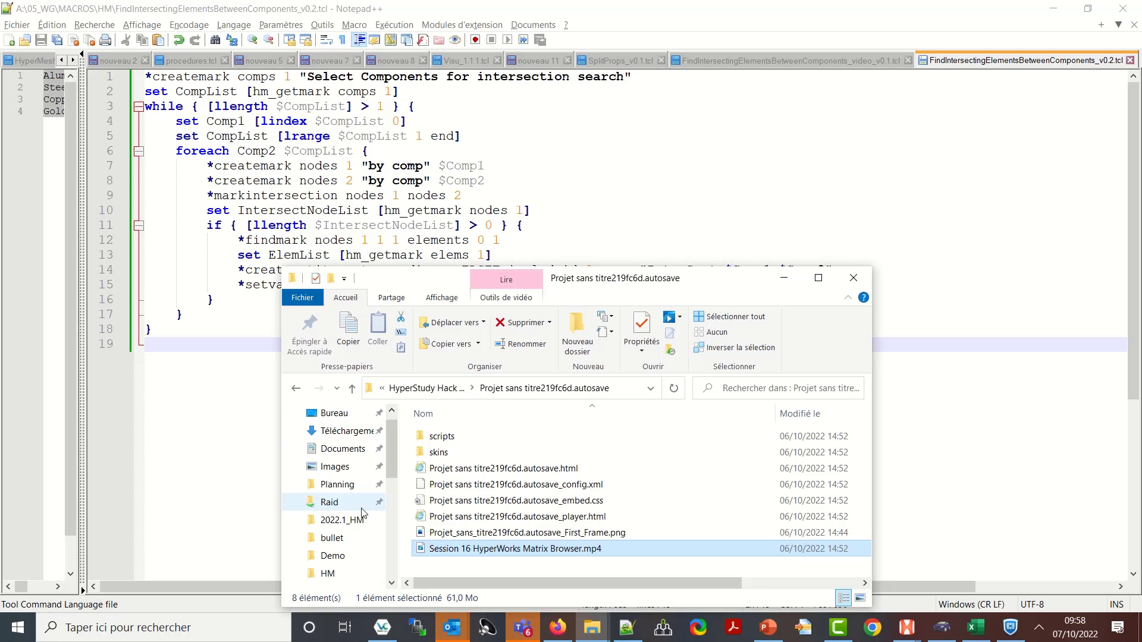
left_click(452, 389)
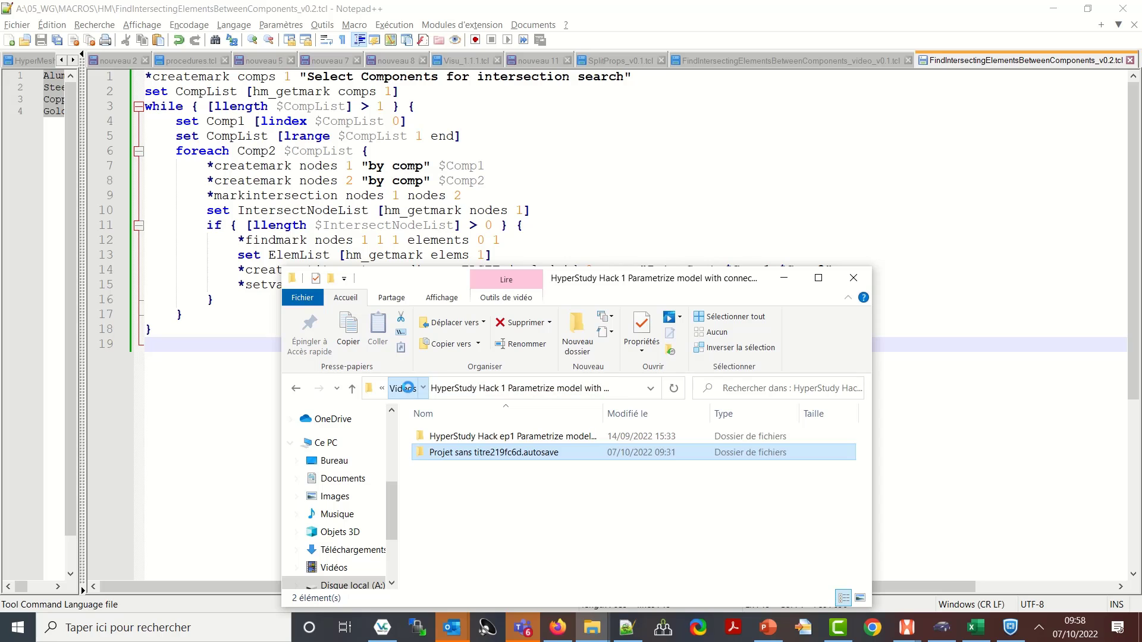
left_click(404, 389)
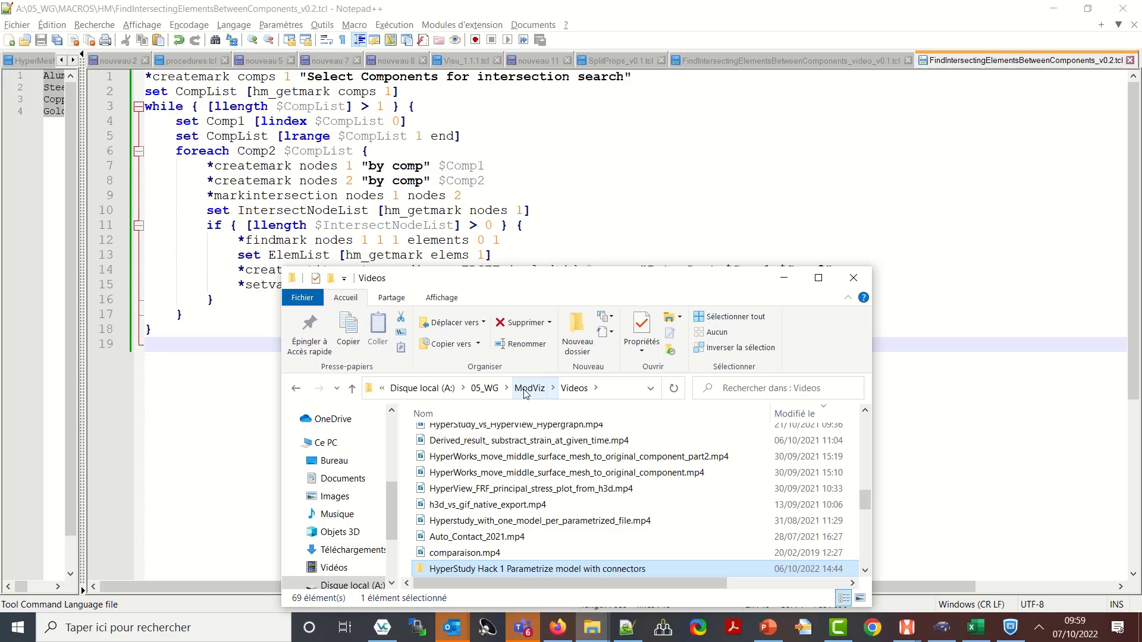
left_click(486, 389)
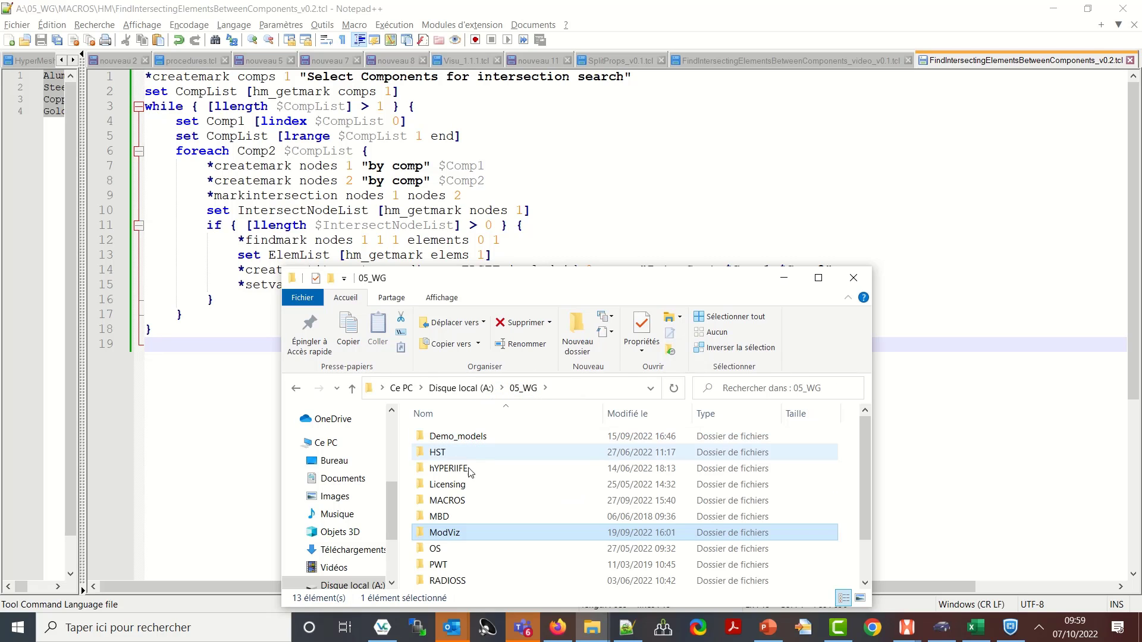
- Open MACROS\HM and select FindIntersectingElementsBetweenComponents_v0.2.tcl, then bring HyperWorks windows up
left_click(458, 504)
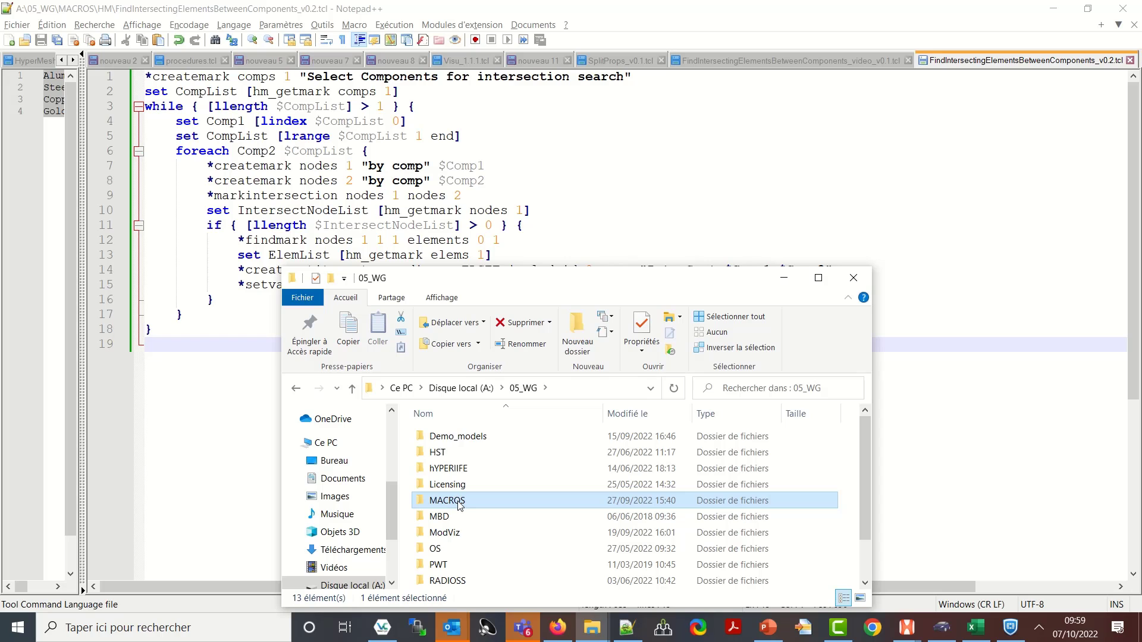
double_click(458, 505)
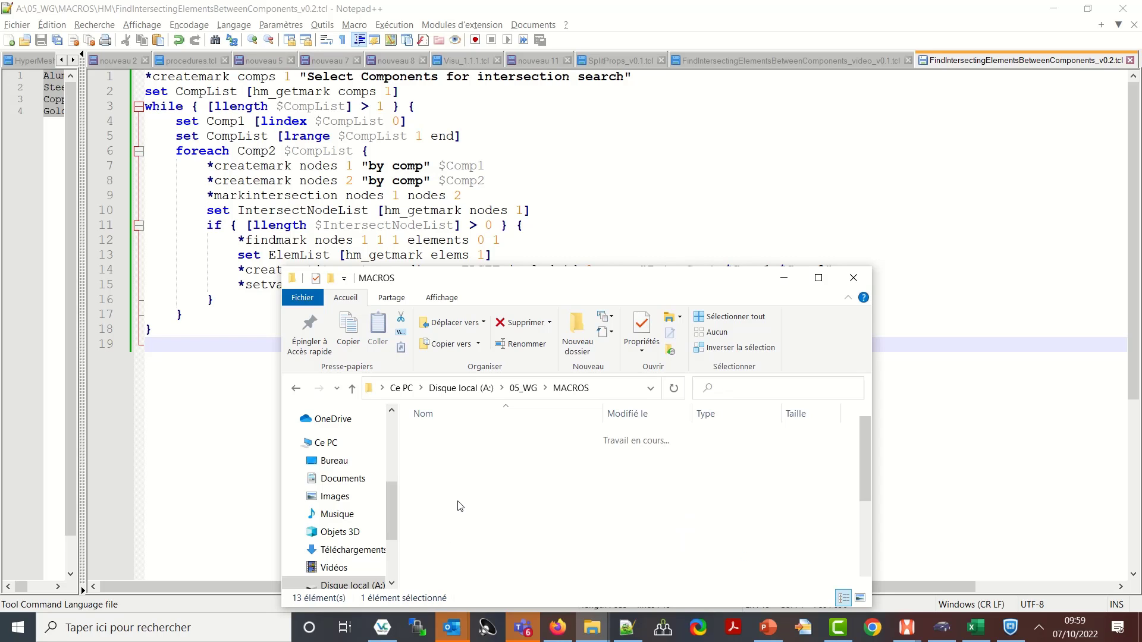
left_click(452, 488)
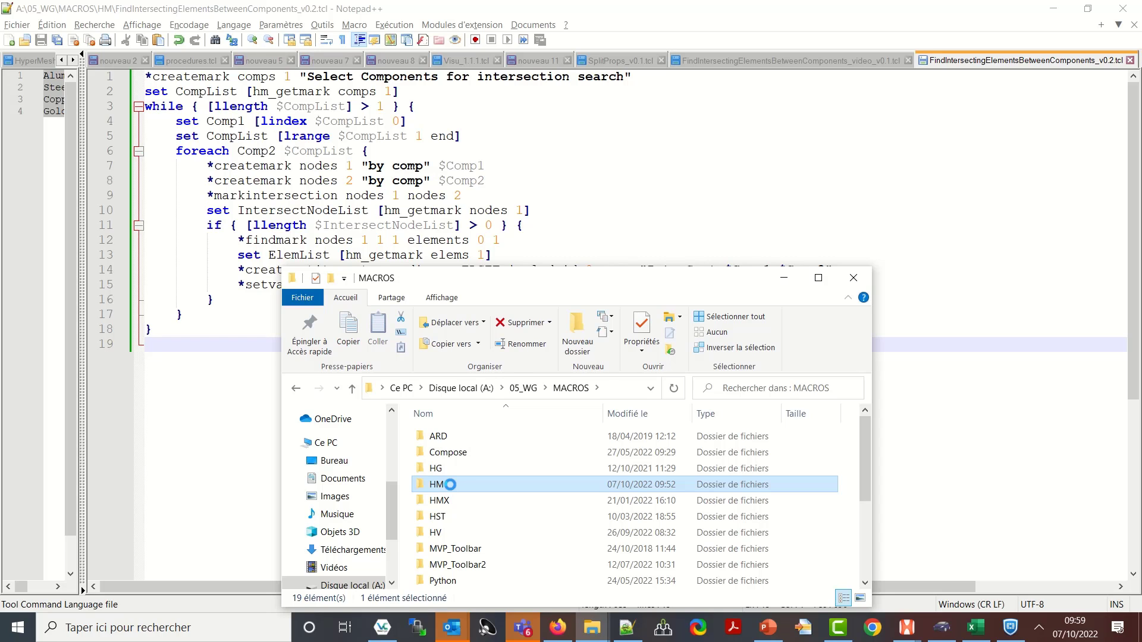
double_click(452, 488)
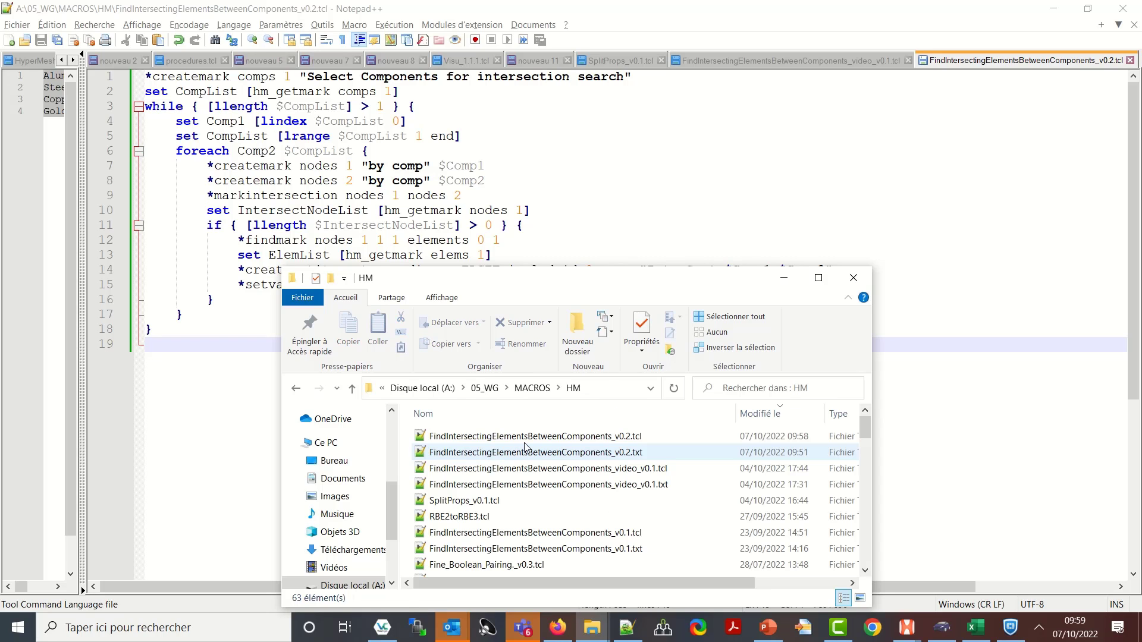
left_click(527, 440)
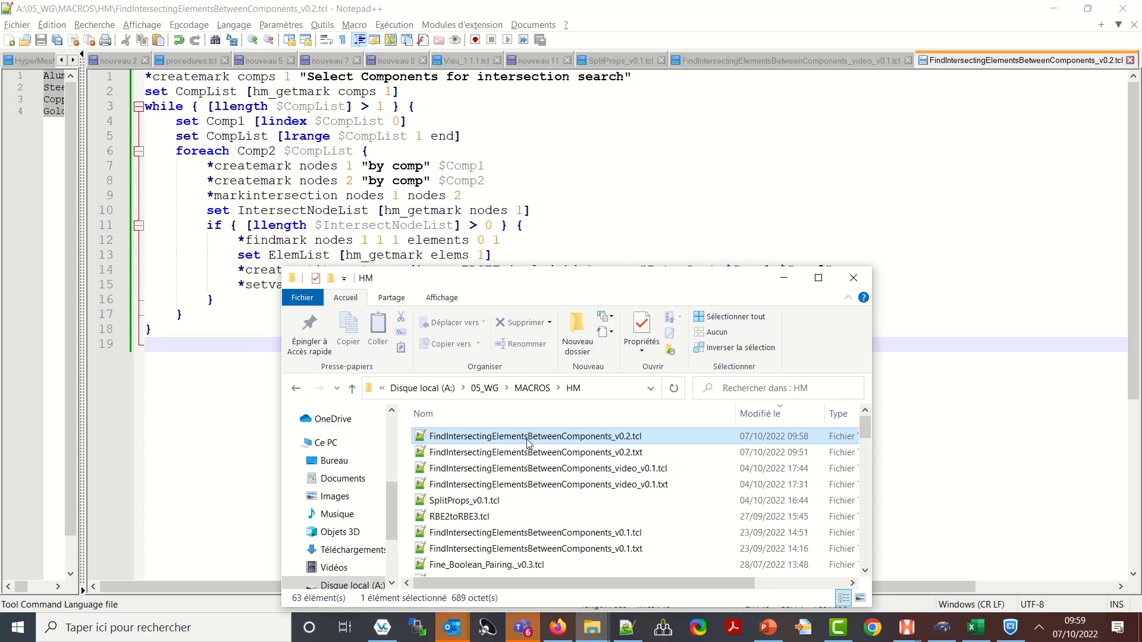
left_click(894, 629)
- Deselect the orange elements on the HyperWorks canvas and reposition the macro folder window over the graphics area
left_click(849, 601)
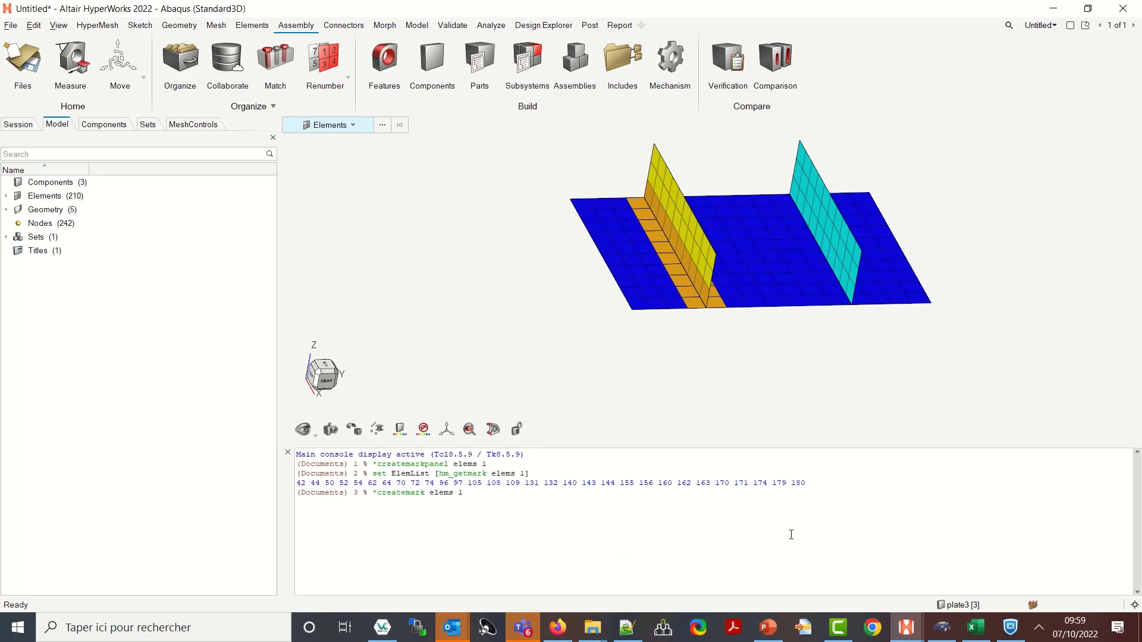
key("alt+Tab")
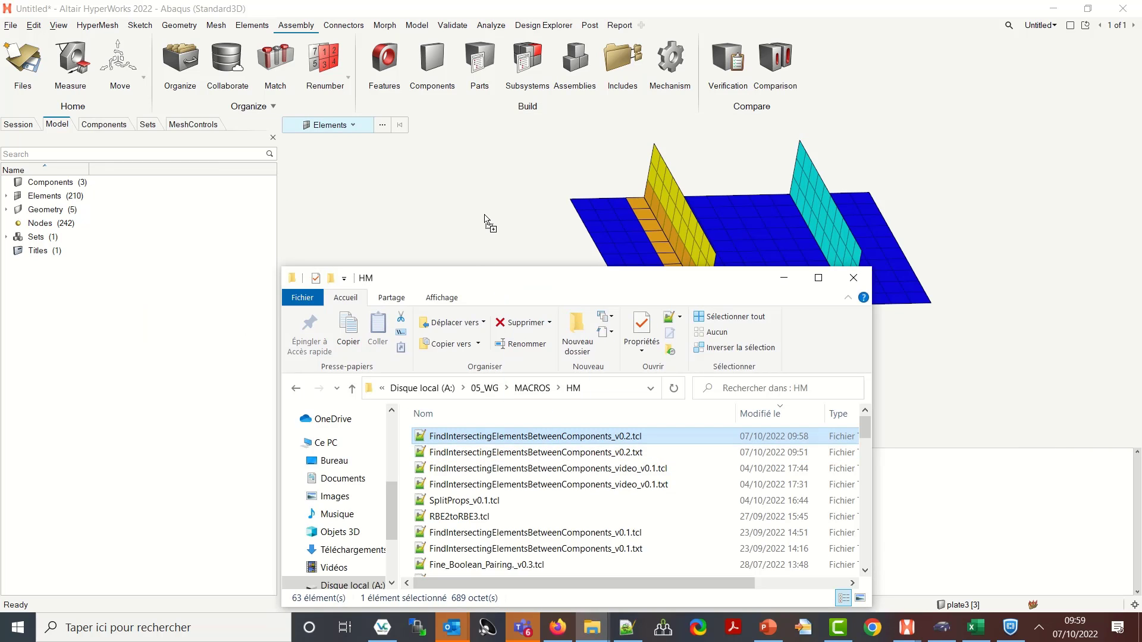
left_click(485, 220)
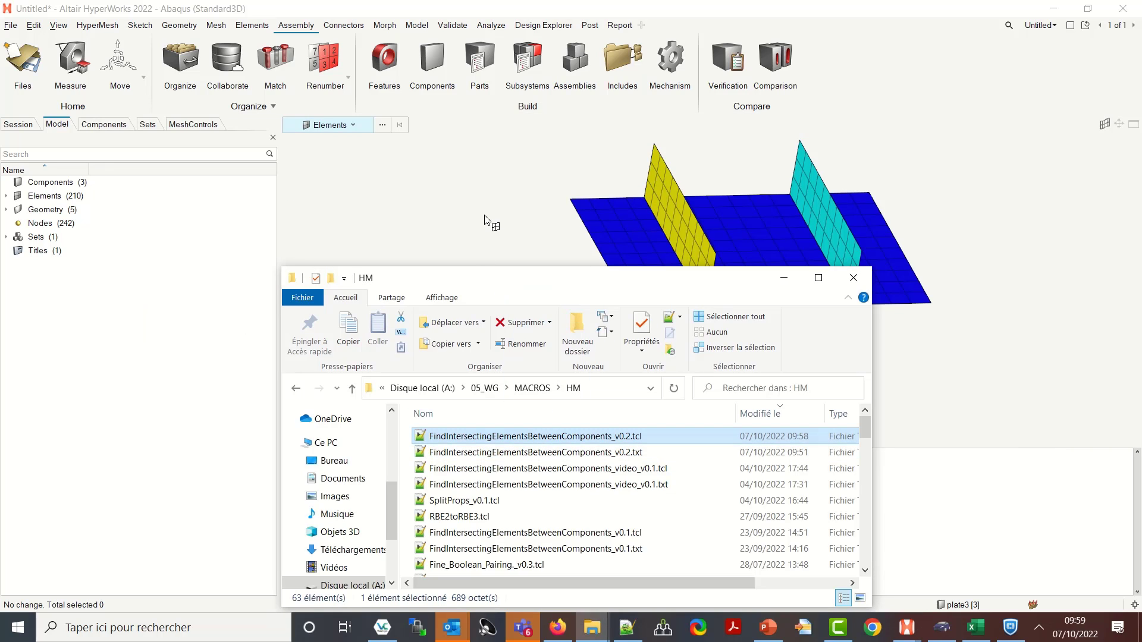
mouse_move(518, 288)
left_mouse_down()
mouse_move(538, 492)
mouse_move(418, 567)
mouse_move(415, 467)
mouse_move(432, 389)
left_mouse_up()
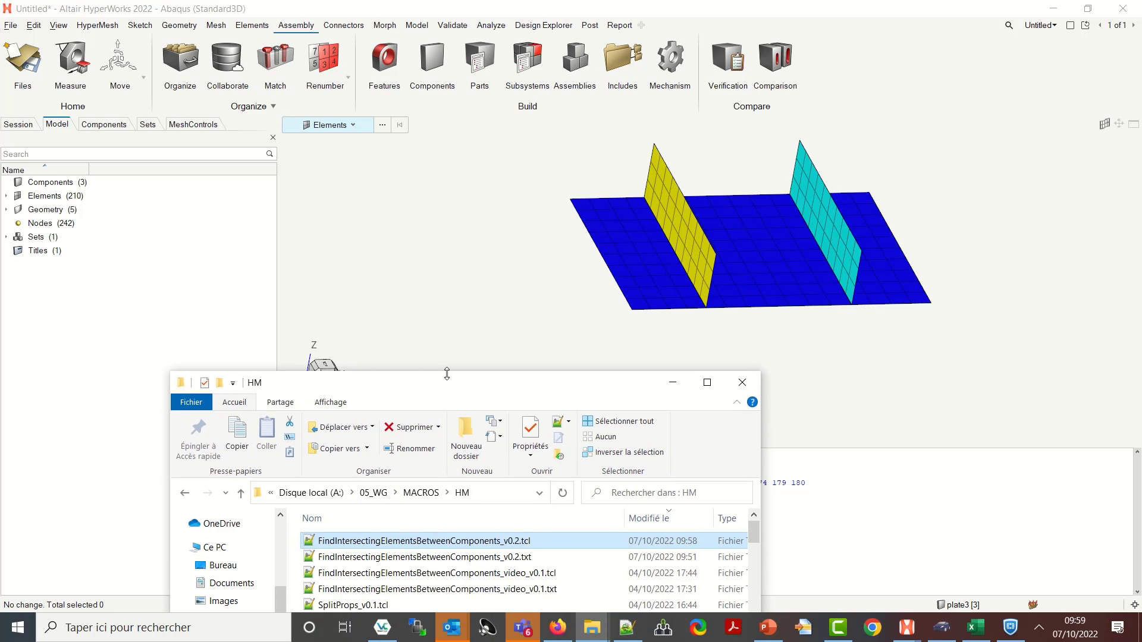
left_click_drag(461, 389, 475, 306)
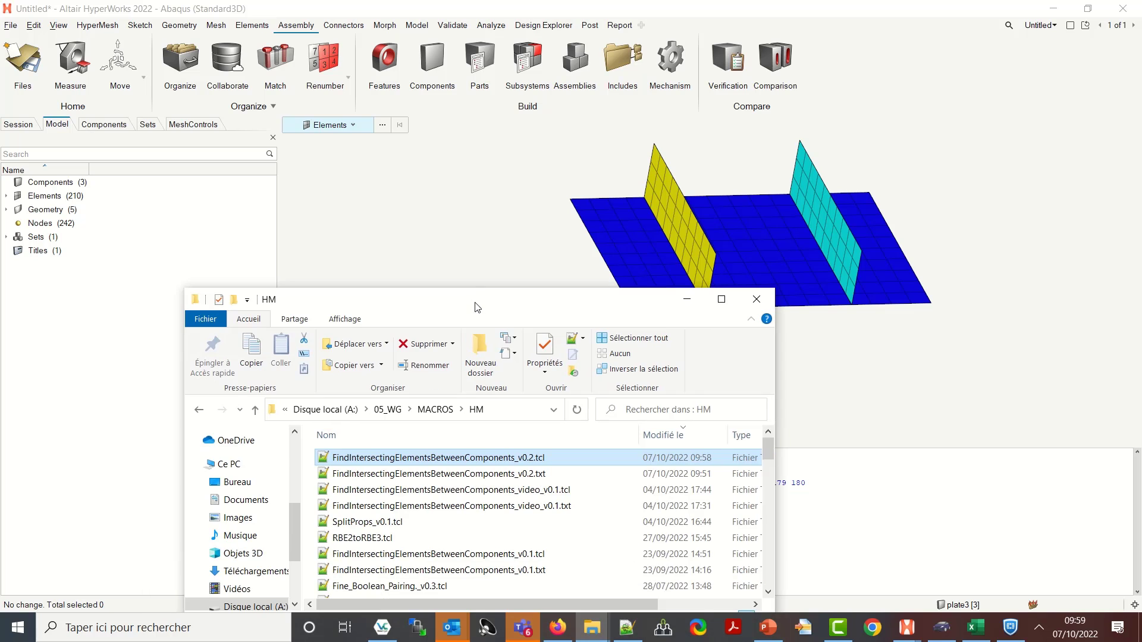
- Change line 1 to *createmarkpanel comps 1 for interactive picking, save, and return to the macro folder
left_click(627, 629)
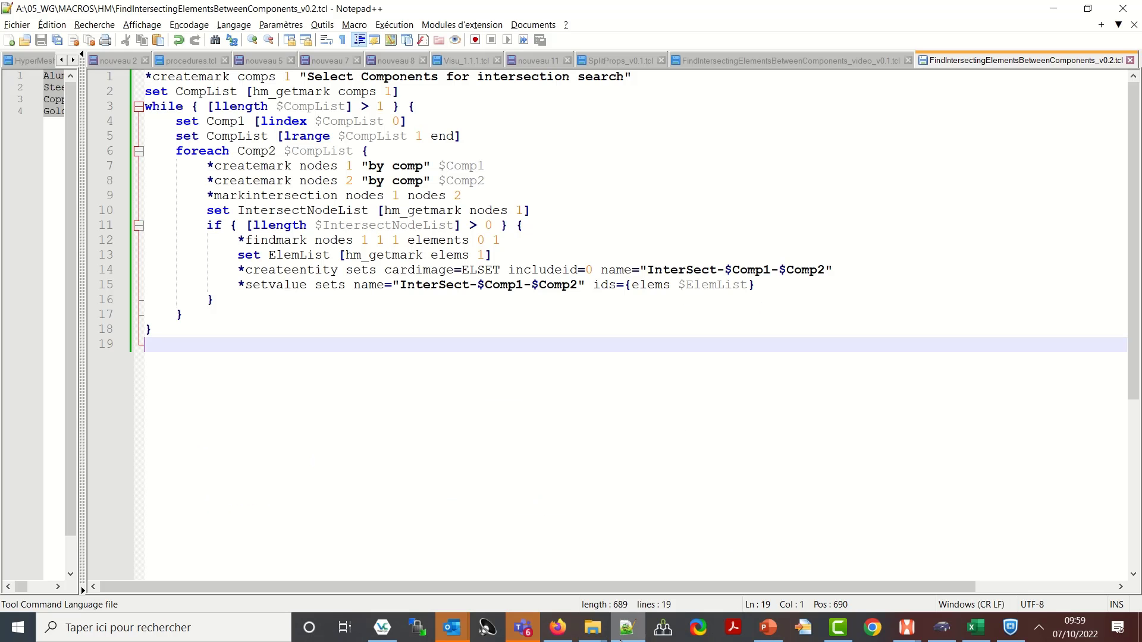
left_click(231, 78)
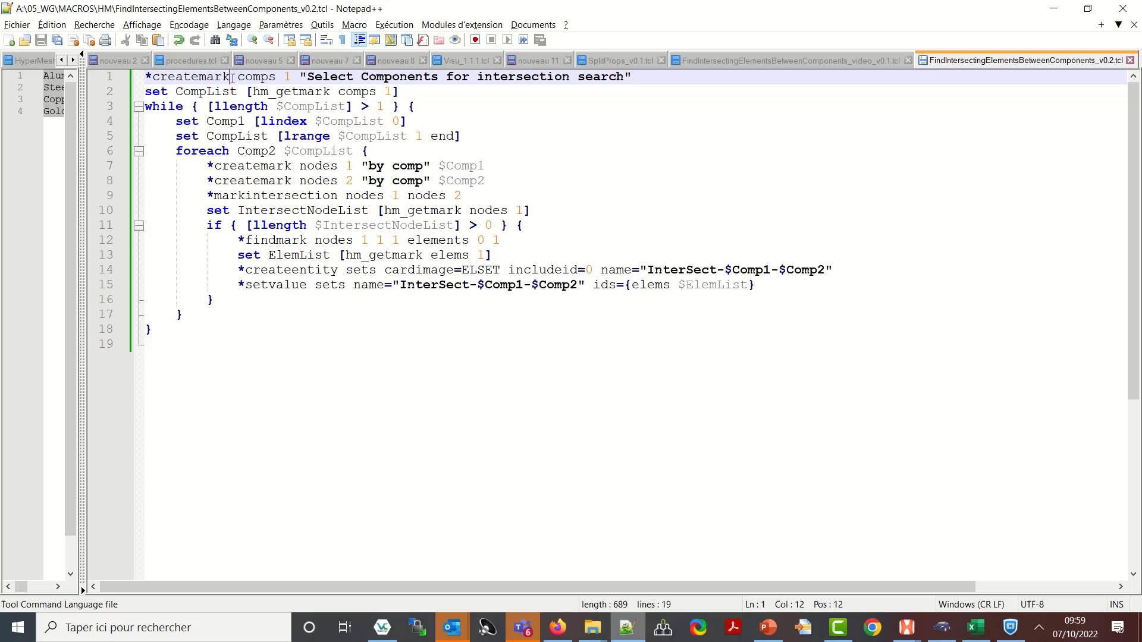
right_click(592, 627)
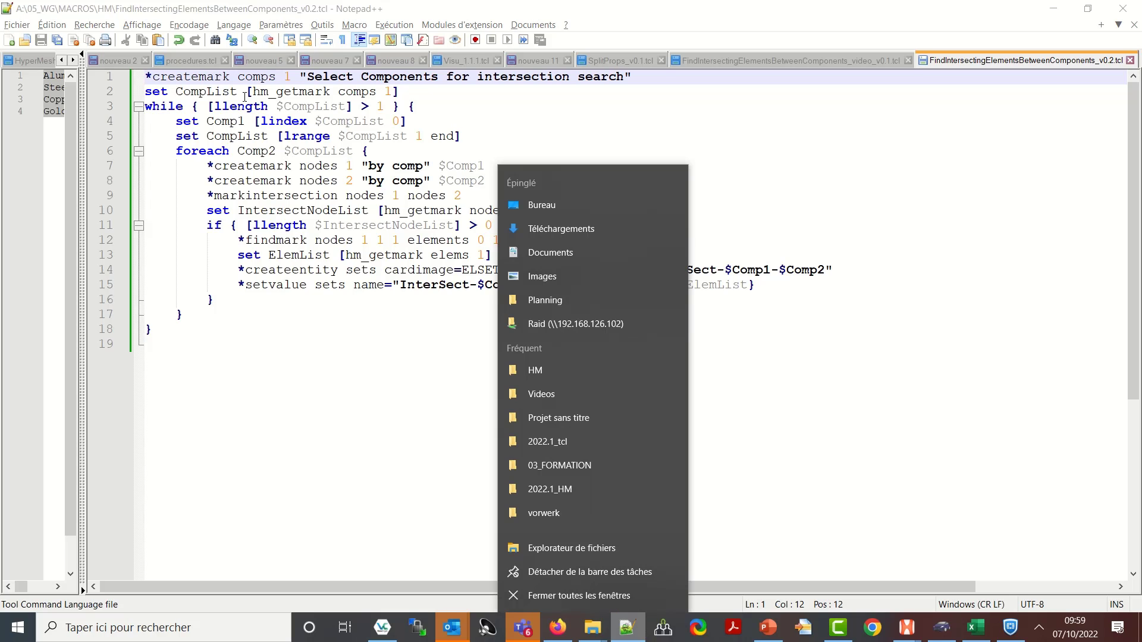
left_click(230, 76)
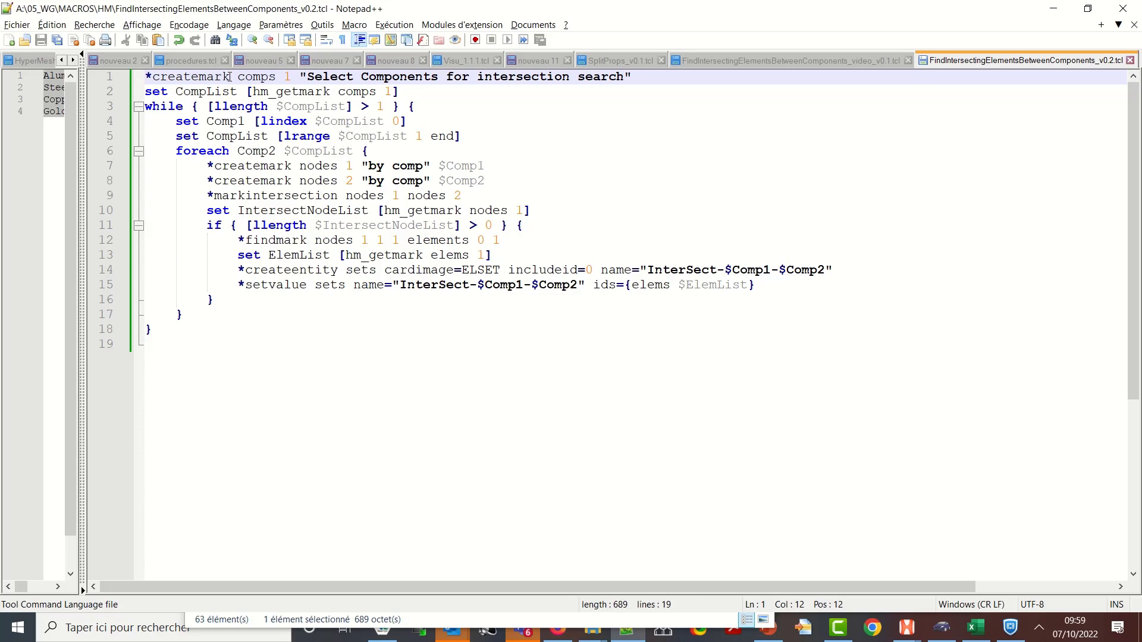
type("panel")
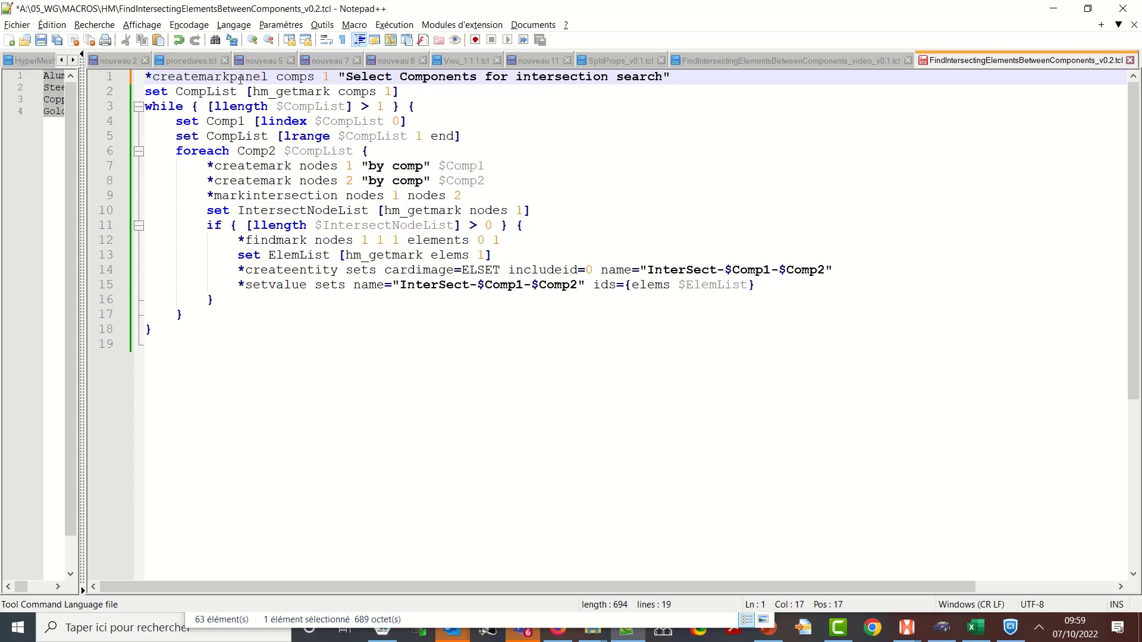
key("ctrl+s")
key("alt+Tab")
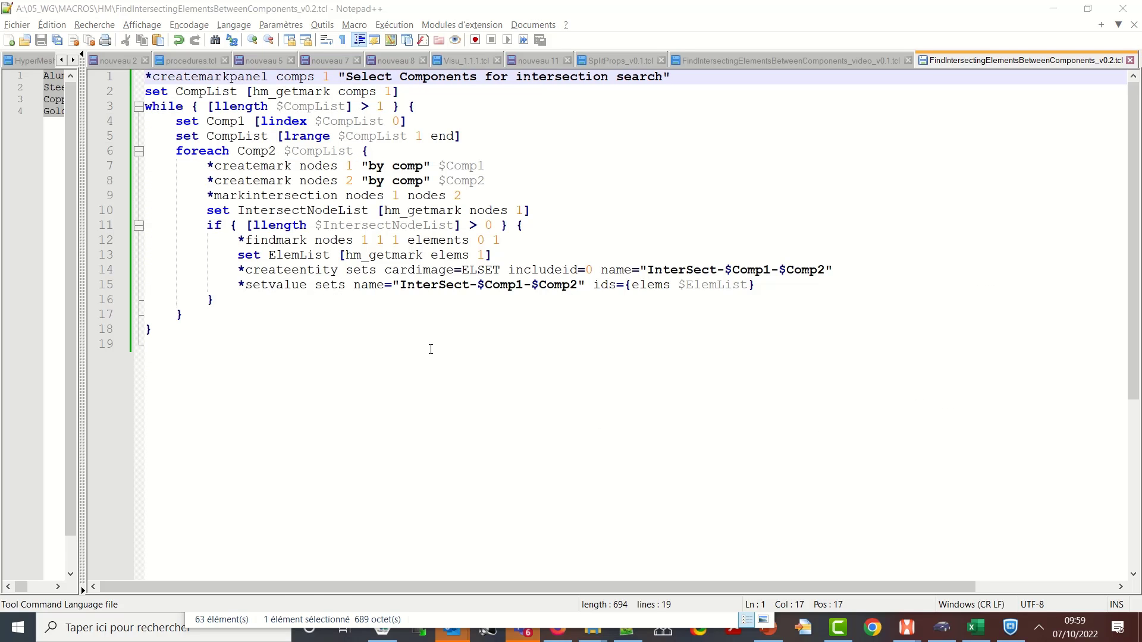
- Drag the v0.2 .tcl onto HyperWorks, window-select all three components and confirm to run the macro
left_click(1059, 15)
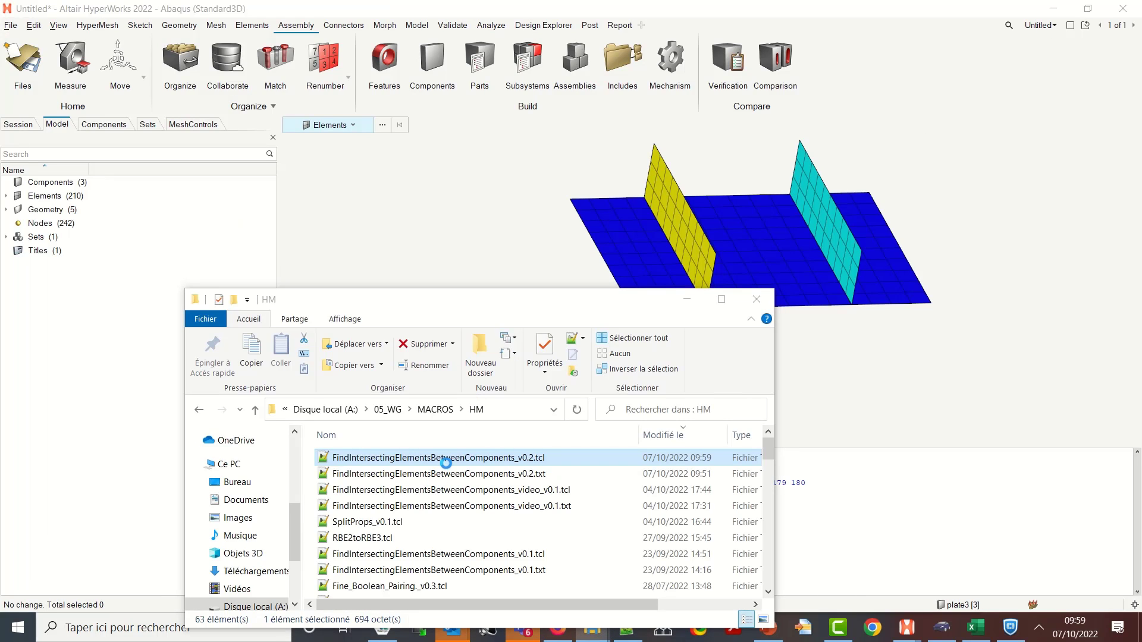
left_click_drag(446, 462, 807, 407)
left_click(481, 255)
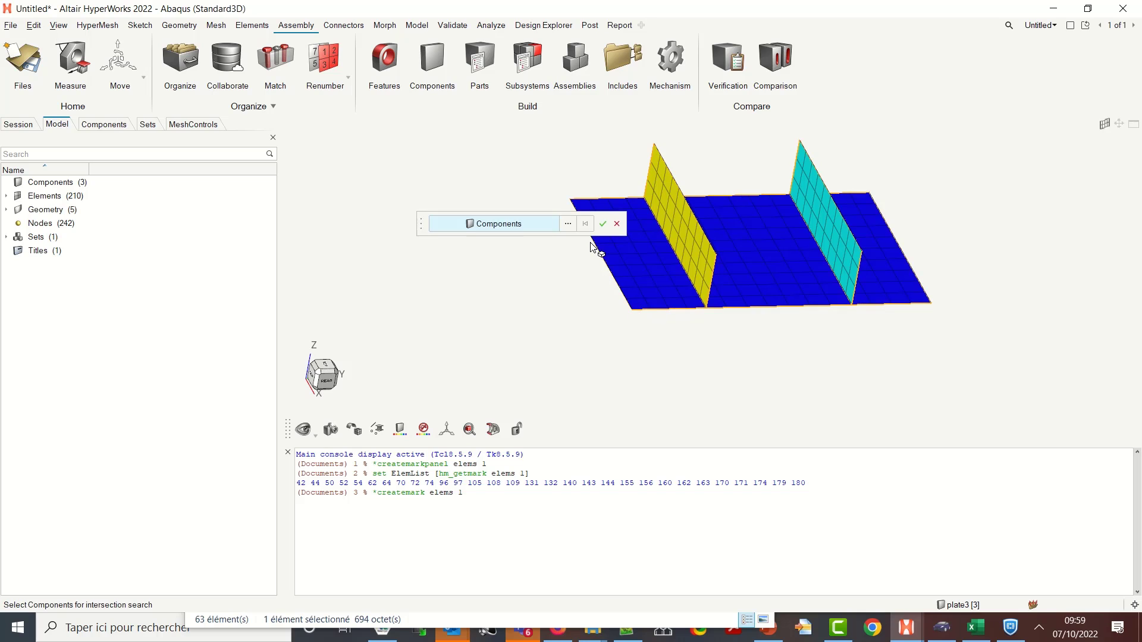
left_click_drag(605, 344, 886, 231)
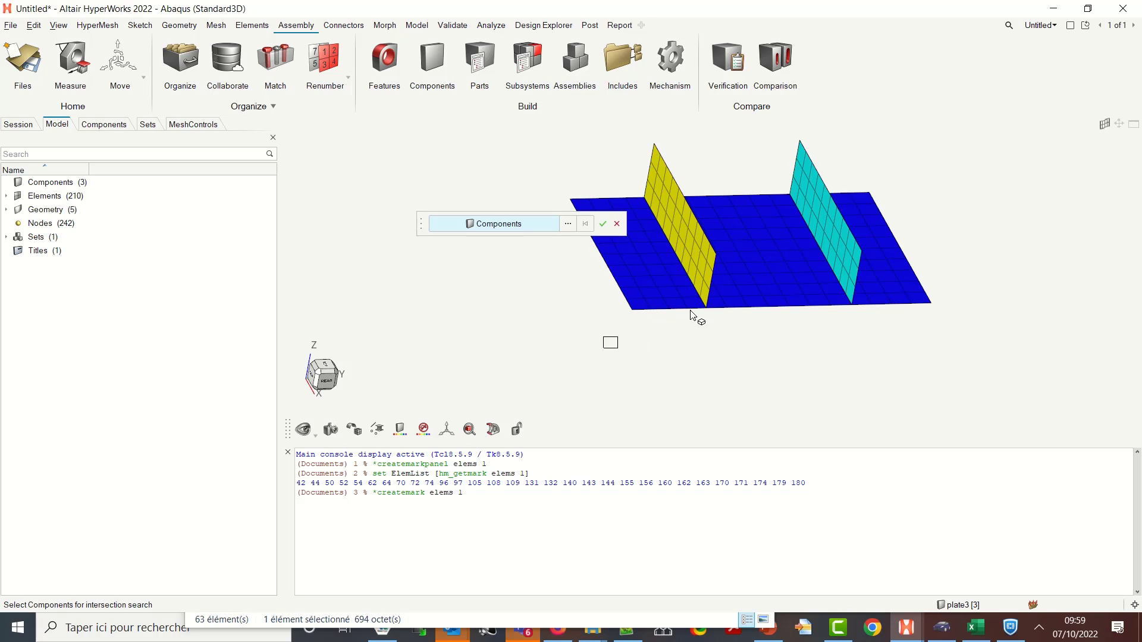
left_click(606, 226)
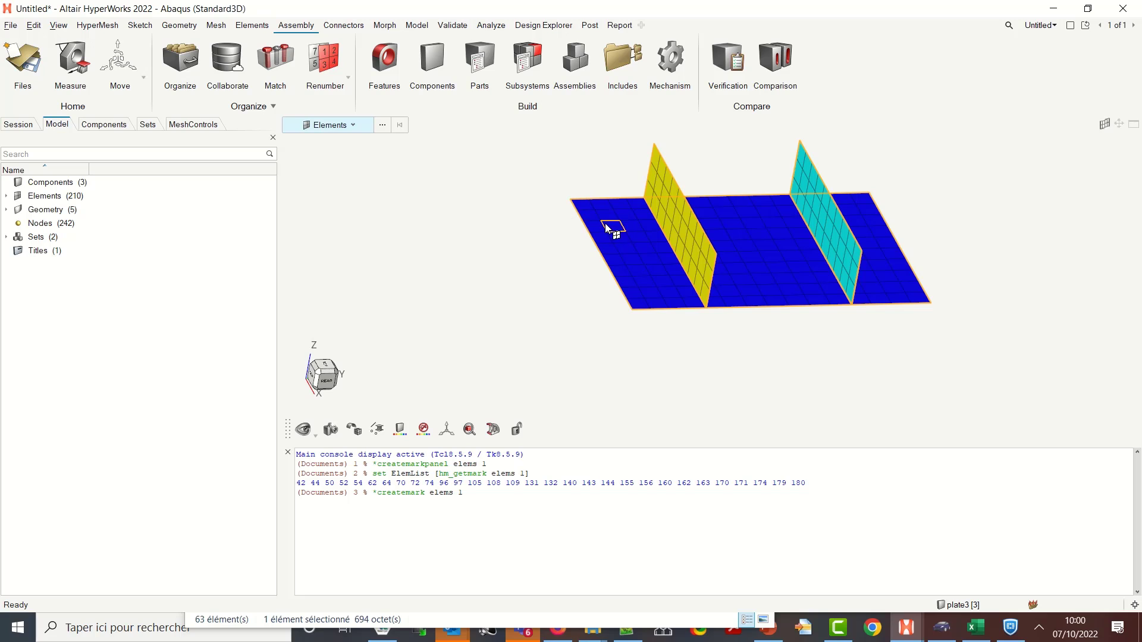
- Expand Sets > *ELSET in the Model tree to show InterSect-1-2 and InterSect-1-3 alongside set1
left_click(7, 236)
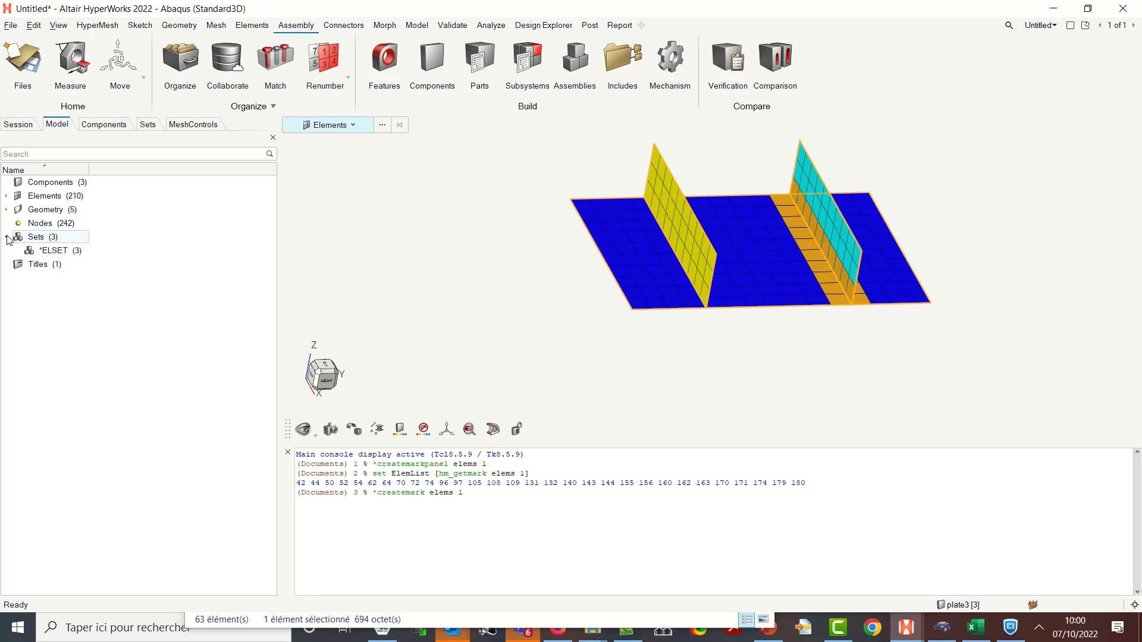
left_click(62, 252)
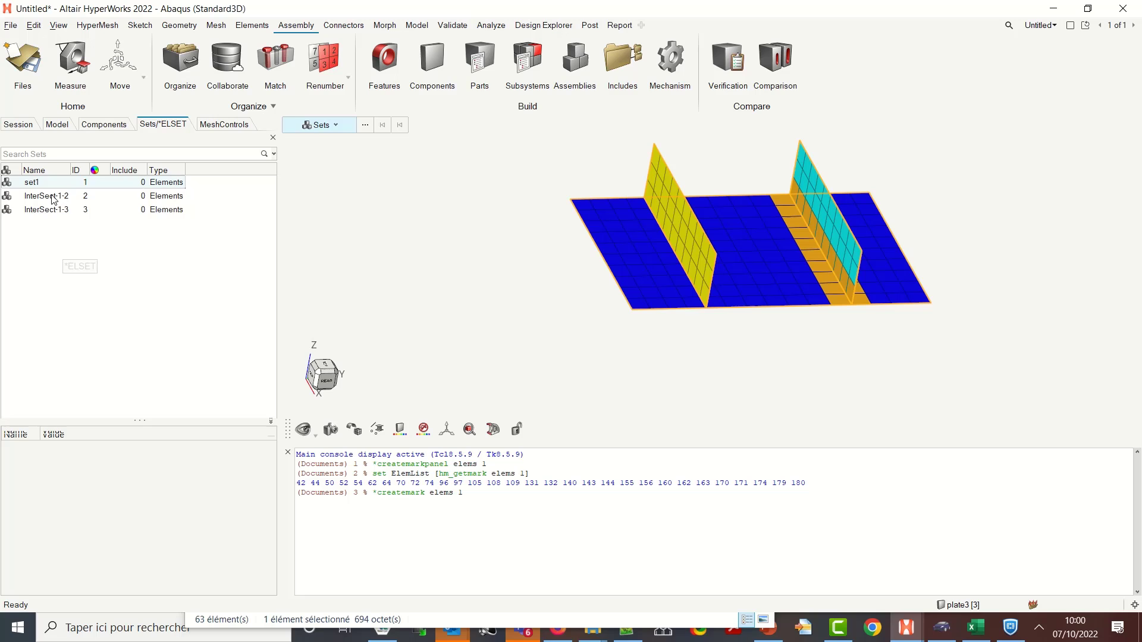
- Review the 30-element InterSect-1-2 and InterSect-1-3 sets in HyperWorks, then return to the macro in Notepad++
left_click(52, 198)
right_click(55, 199)
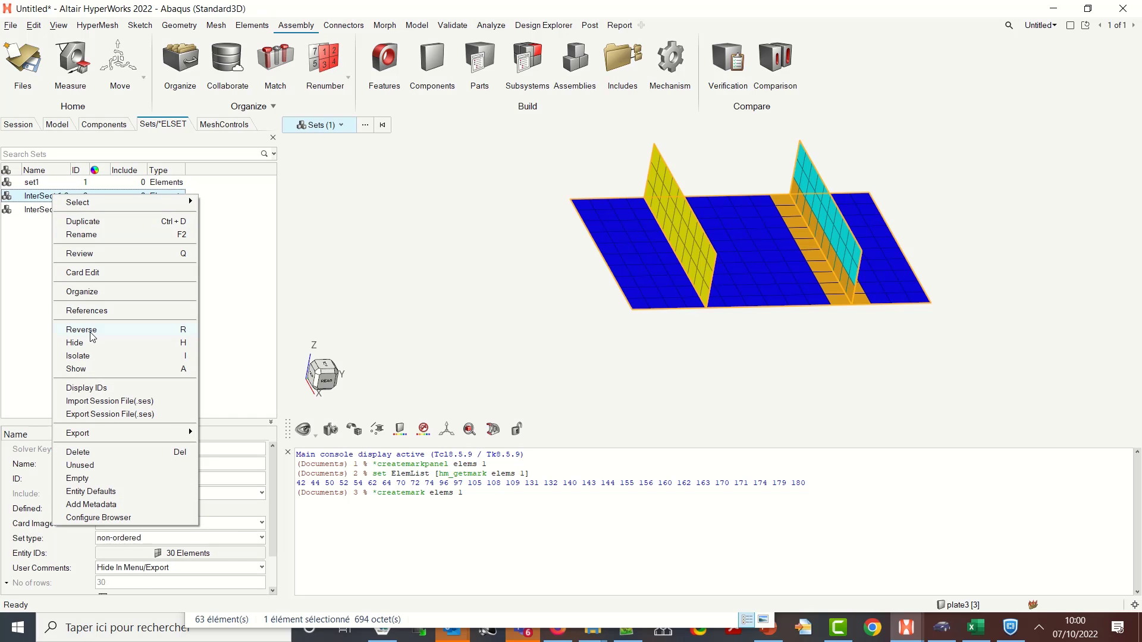
left_click(79, 255)
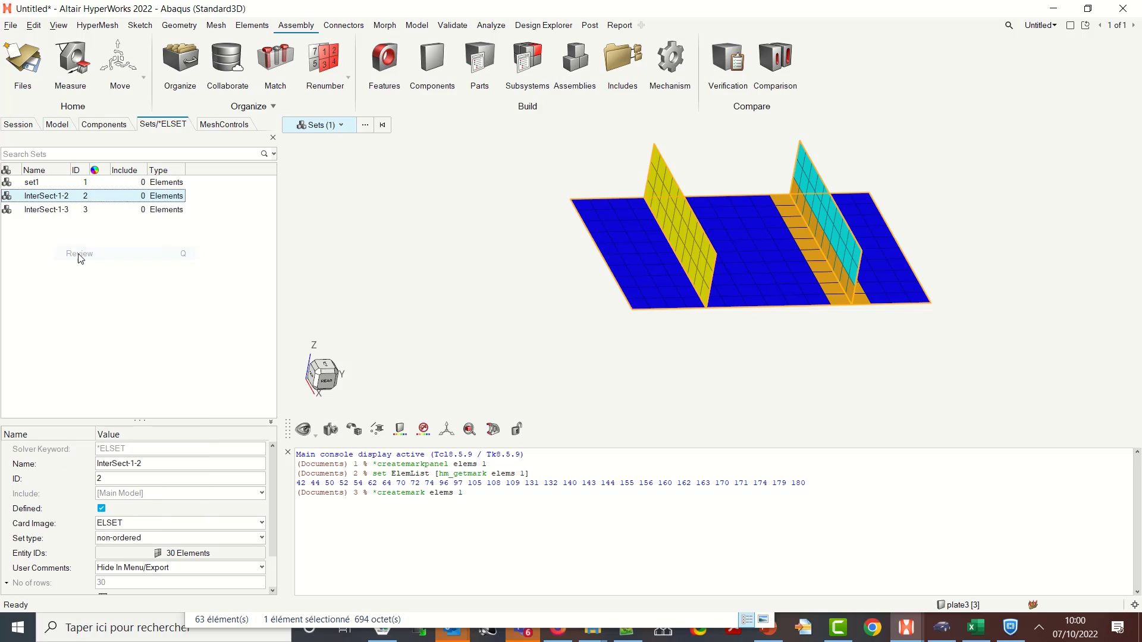
left_click(58, 210)
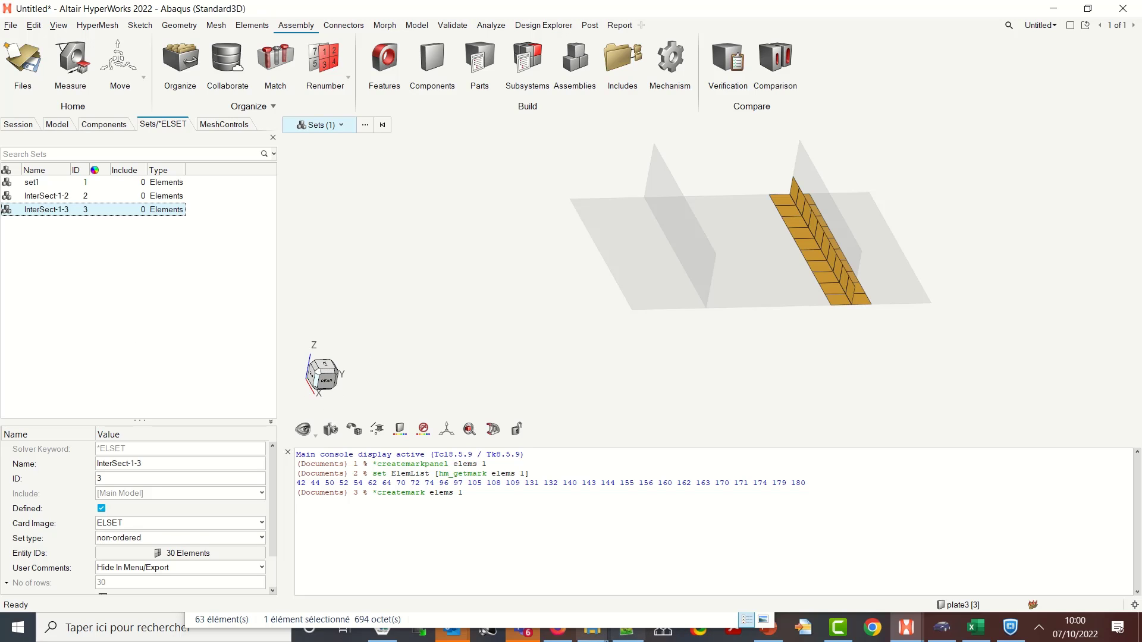
left_click(627, 639)
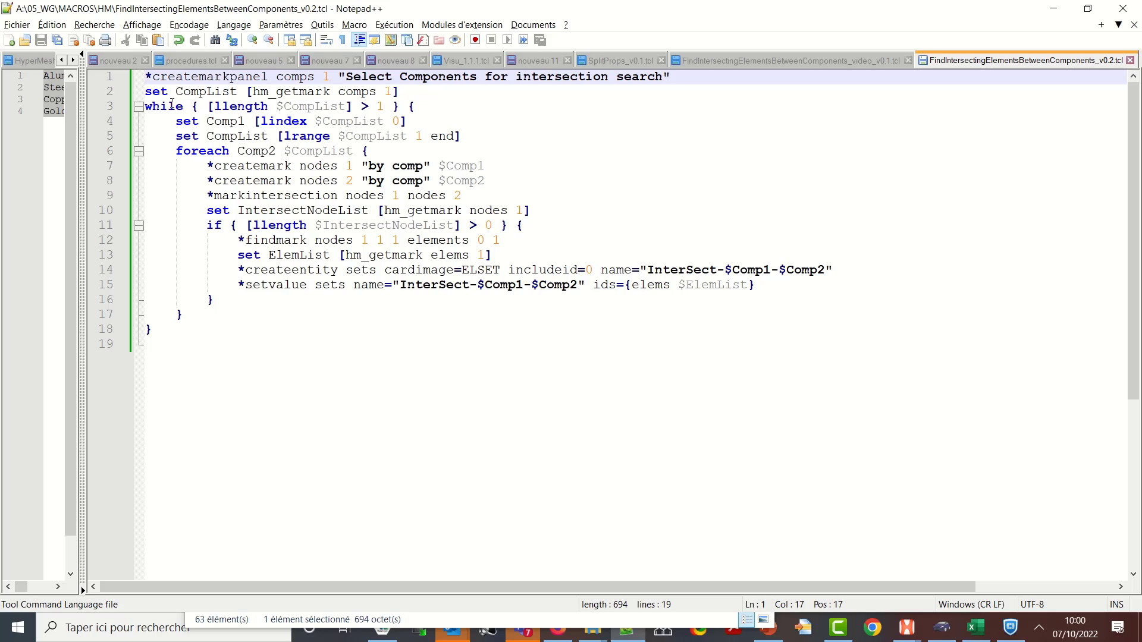
left_click_drag(168, 106, 258, 107)
left_click_drag(229, 151, 267, 136)
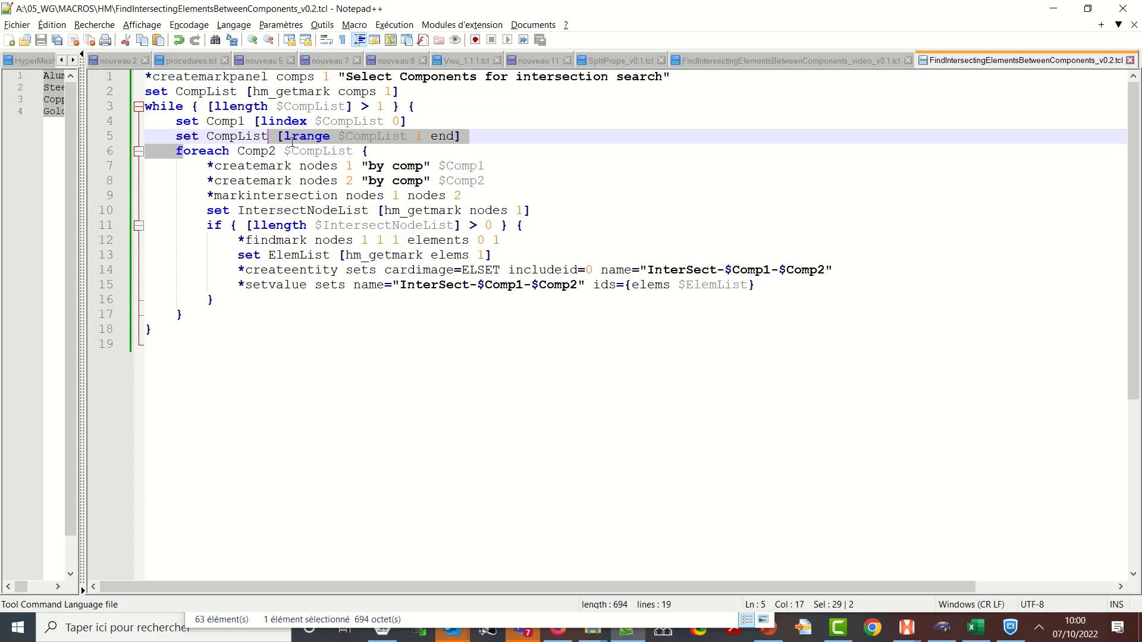
left_click_drag(175, 151, 293, 151)
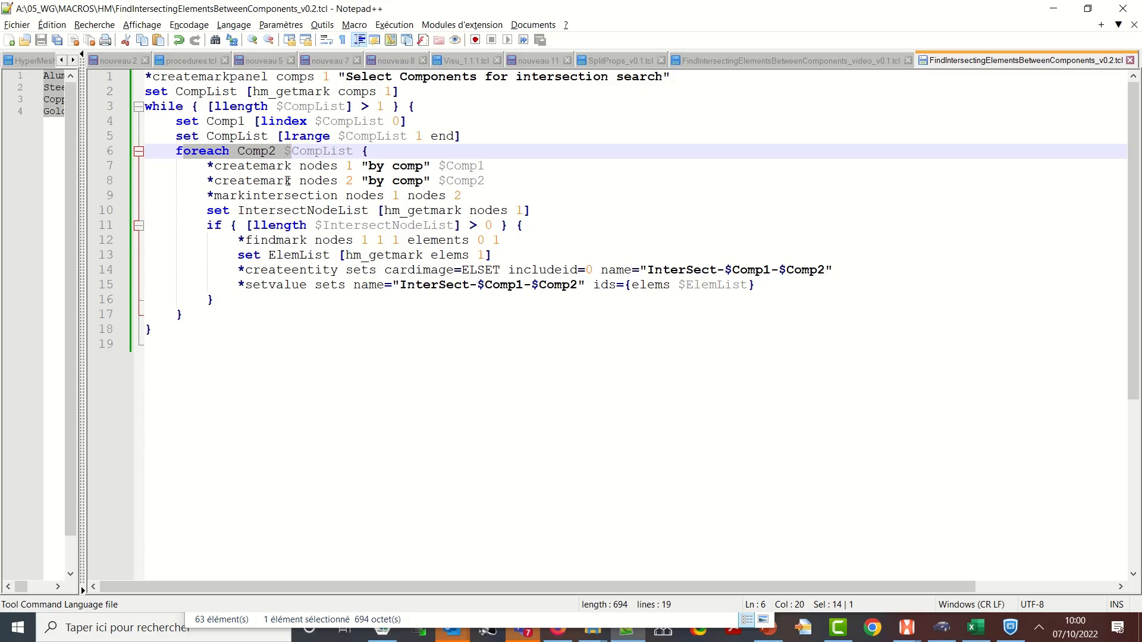
left_click_drag(207, 195, 339, 195)
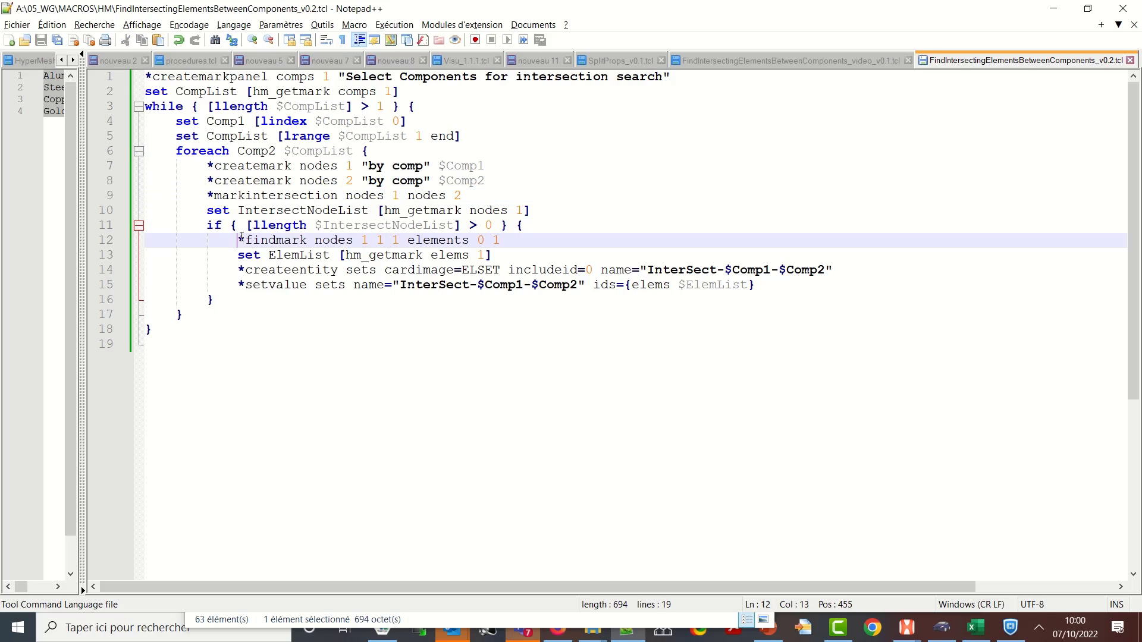
mouse_move(238, 240)
left_mouse_down()
mouse_move(313, 226)
mouse_move(310, 240)
left_mouse_up()
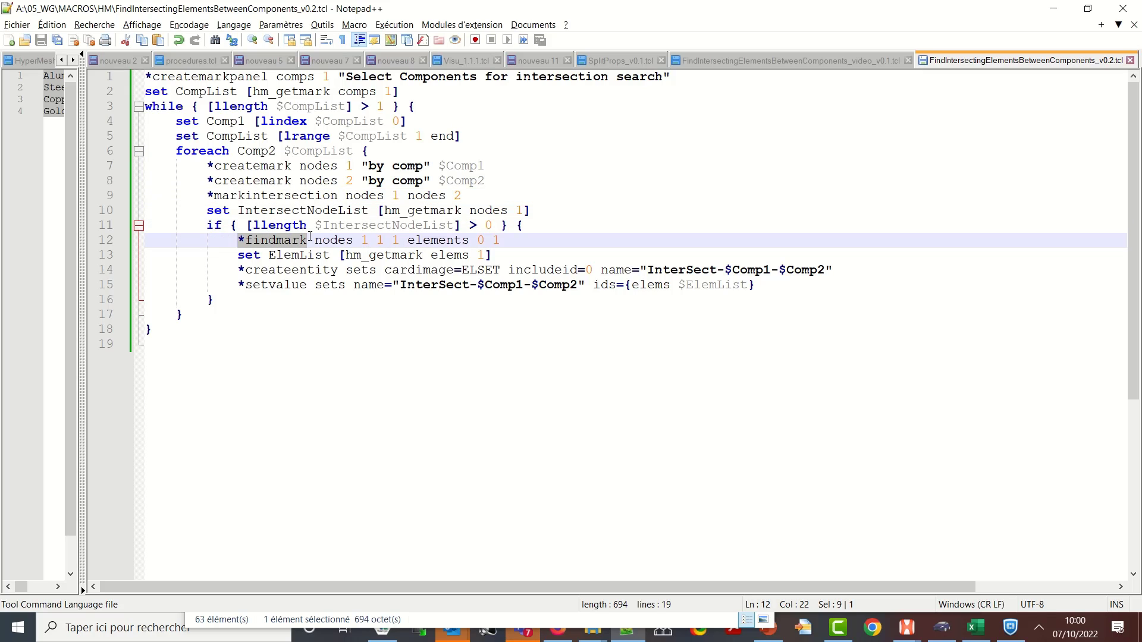